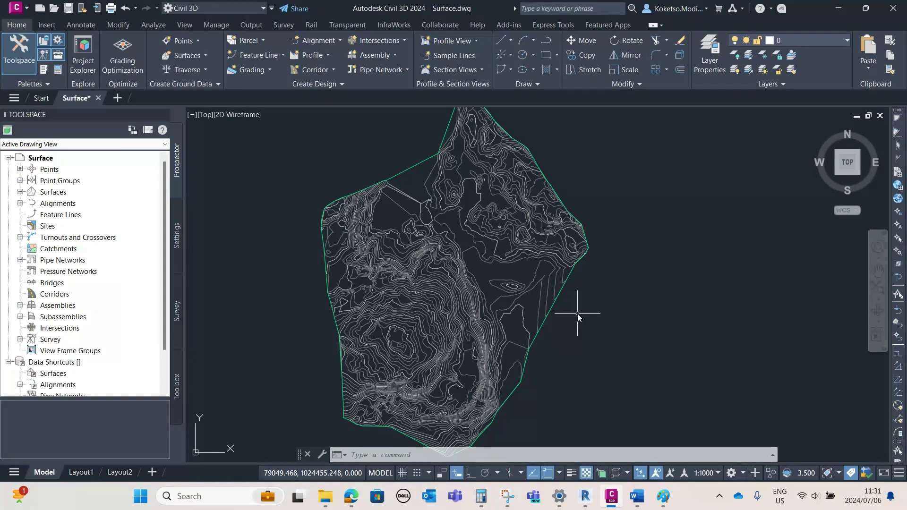
Examine the surface's contours and outer boundary, especially the flatter central area between the two hilly zones.
{"action": "scroll", "coordinate": [543, 249], "scroll_direction": "down", "scroll_amount": 2}
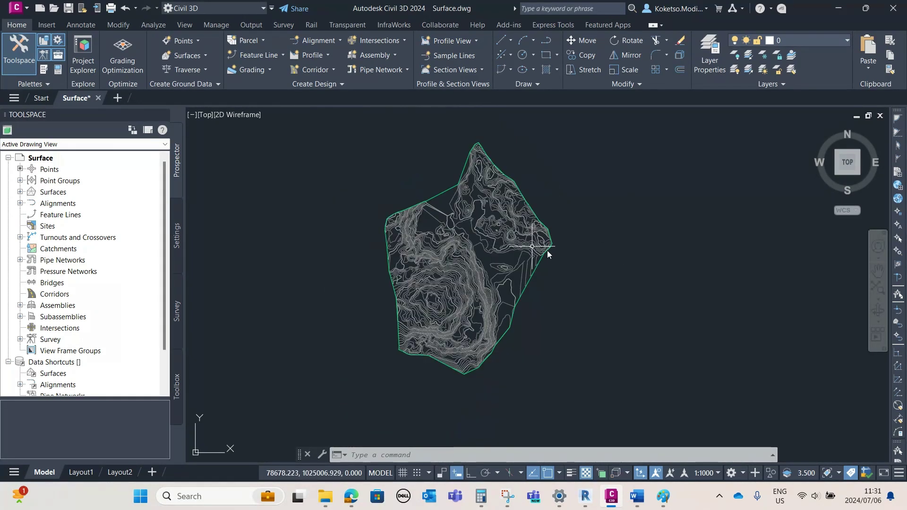
{"action": "middle_click_drag", "start_coordinate": [544, 247], "coordinate": [552, 248]}
{"action": "scroll", "coordinate": [510, 247], "scroll_direction": "up", "scroll_amount": 2}
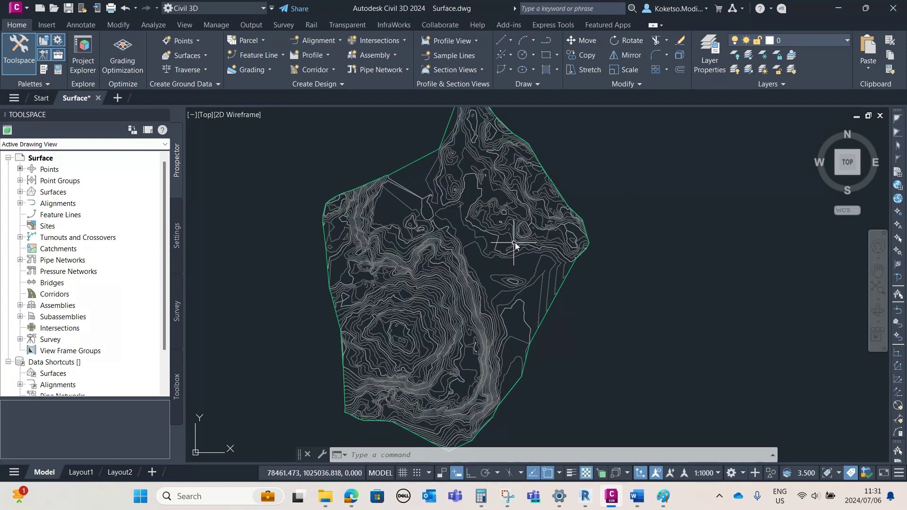
{"action": "middle_click_drag", "start_coordinate": [597, 293], "coordinate": [617, 296]}
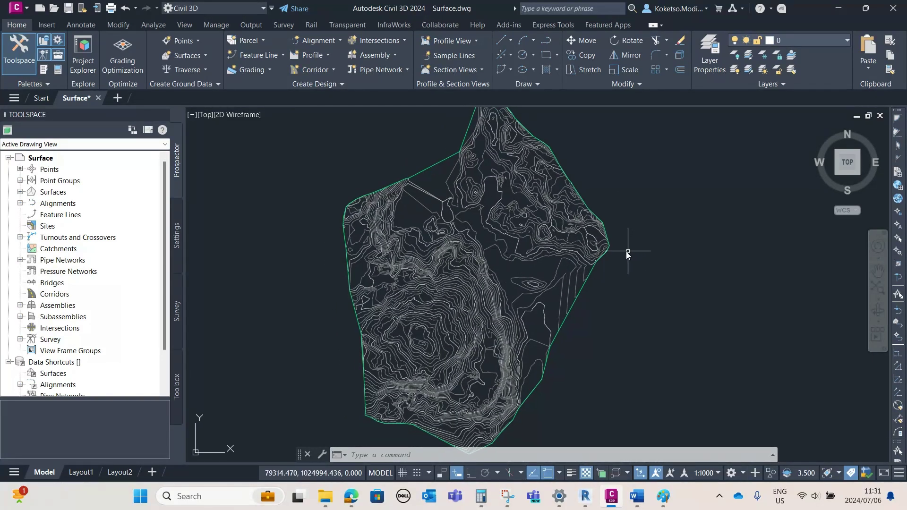
{"action": "middle_click_drag", "start_coordinate": [591, 268], "coordinate": [584, 276]}
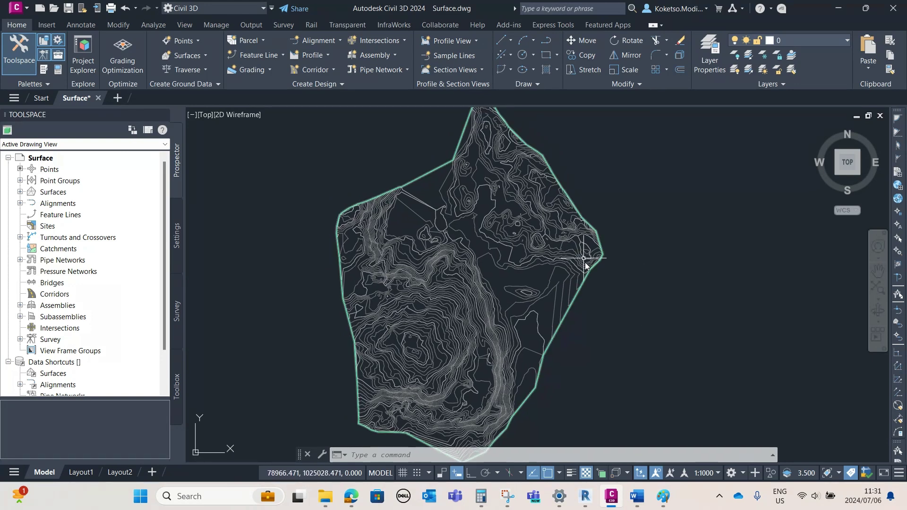
{"action": "scroll", "coordinate": [609, 265], "scroll_direction": "down", "scroll_amount": 4}
{"action": "scroll", "coordinate": [554, 237], "scroll_direction": "up", "scroll_amount": 2}
{"action": "scroll", "coordinate": [554, 237], "scroll_direction": "up", "scroll_amount": 5}
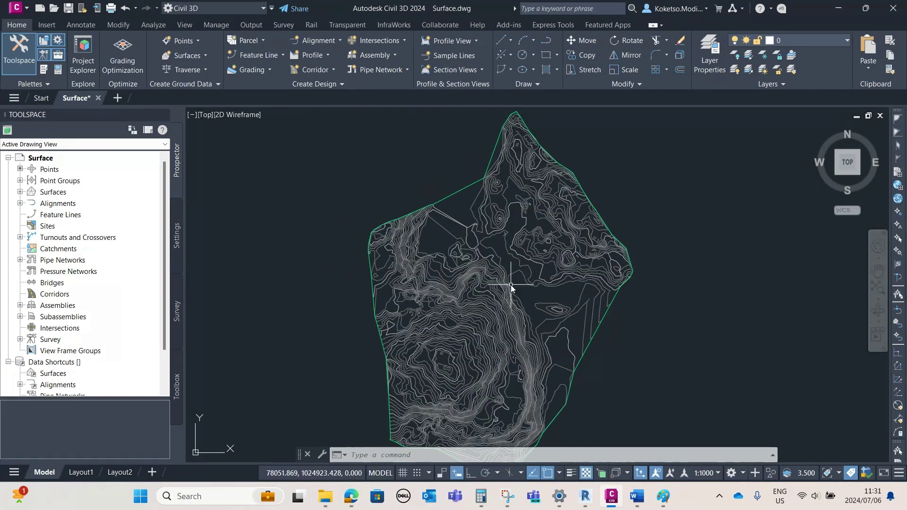
{"action": "scroll", "coordinate": [481, 287], "scroll_direction": "down", "scroll_amount": 1}
{"action": "scroll", "coordinate": [481, 284], "scroll_direction": "up", "scroll_amount": 2}
{"action": "scroll", "coordinate": [481, 282], "scroll_direction": "down", "scroll_amount": 2}
{"action": "scroll", "coordinate": [481, 282], "scroll_direction": "up", "scroll_amount": 1}
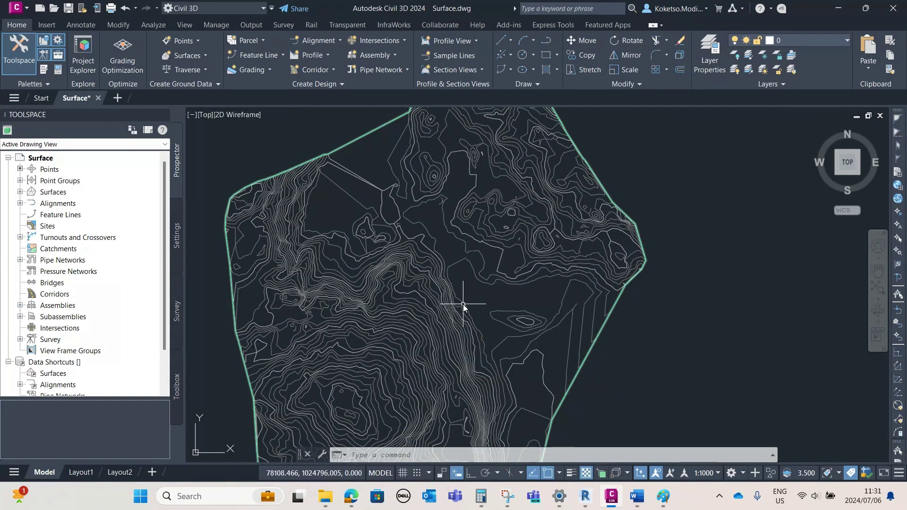
{"action": "scroll", "coordinate": [462, 284], "scroll_direction": "up", "scroll_amount": 2}
{"action": "scroll", "coordinate": [449, 285], "scroll_direction": "down", "scroll_amount": 1}
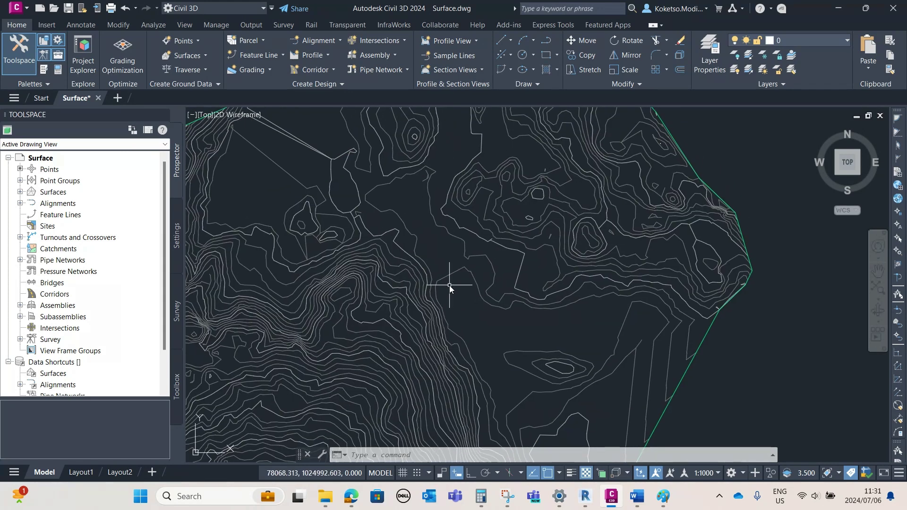
{"action": "scroll", "coordinate": [449, 285], "scroll_direction": "down", "scroll_amount": 1}
{"action": "scroll", "coordinate": [476, 313], "scroll_direction": "up", "scroll_amount": 2}
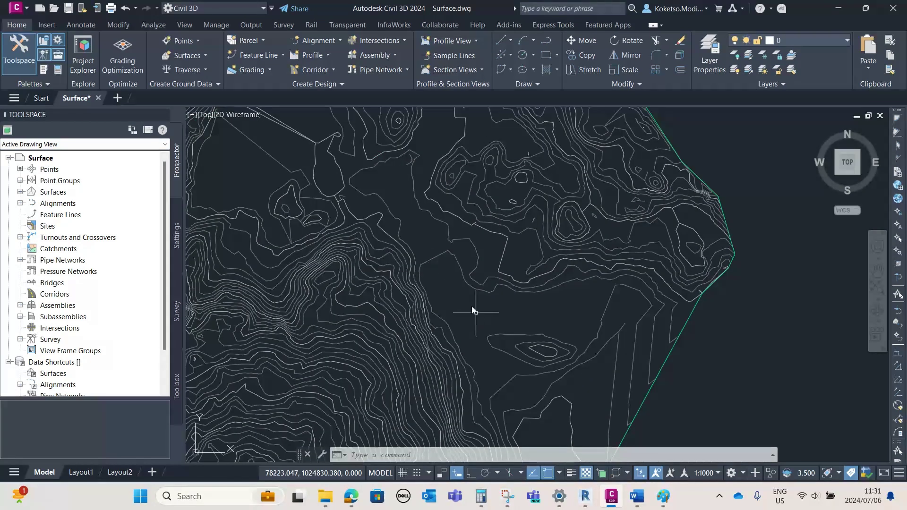
Start a new centerline alignment layout named "Alignment - 1" with the site left as <None>.
{"action": "left_click", "coordinate": [310, 40]}
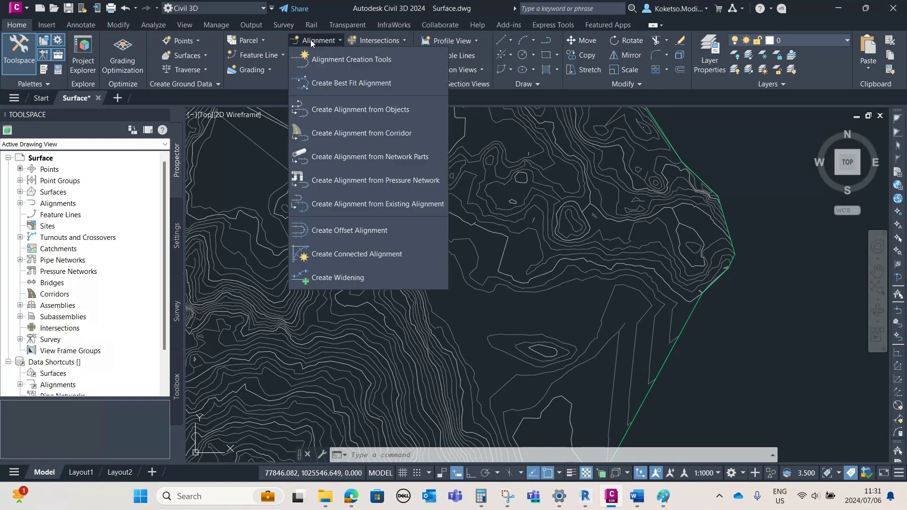
{"action": "left_click", "coordinate": [319, 58]}
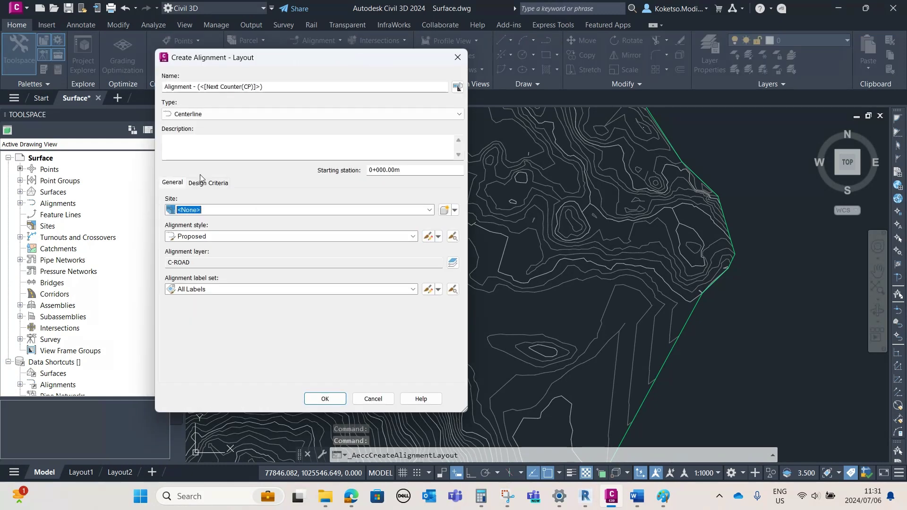
{"action": "left_click_drag", "start_coordinate": [294, 92], "coordinate": [197, 93]}
{"action": "type", "text": "1"}
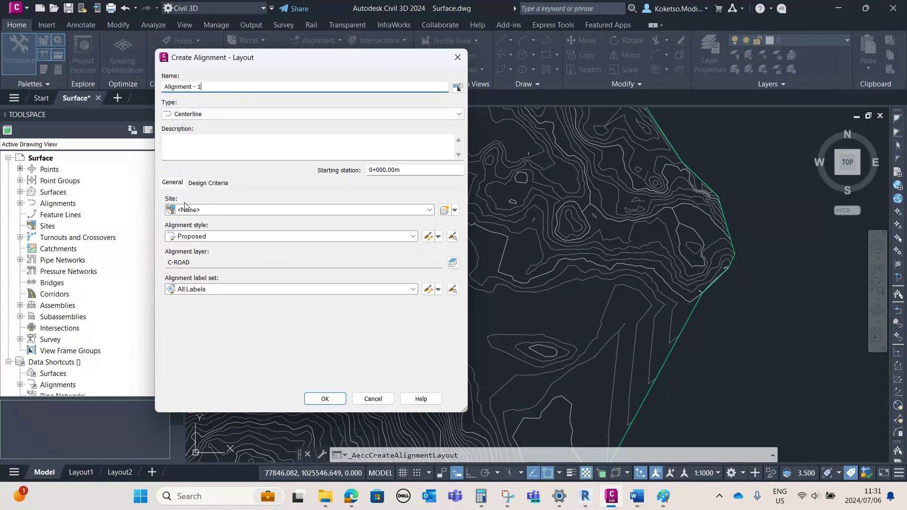
{"action": "left_click", "coordinate": [205, 209]}
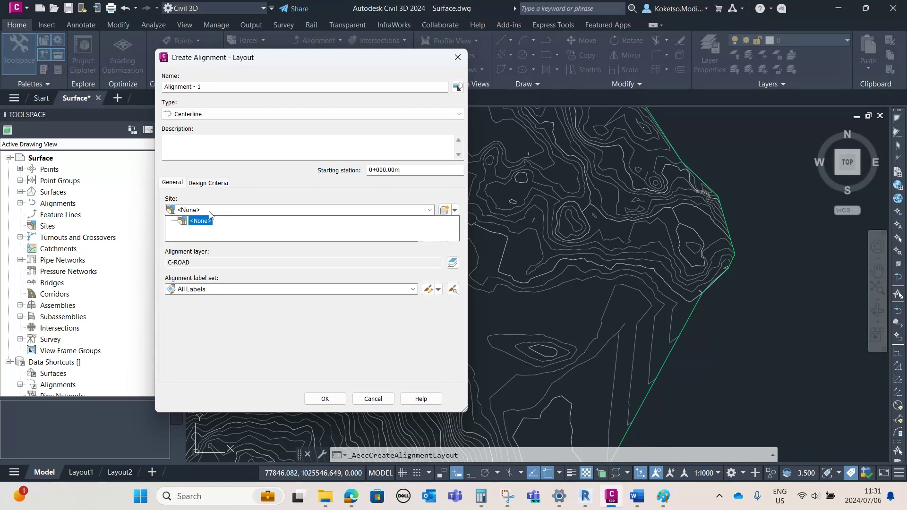
{"action": "left_click", "coordinate": [238, 211]}
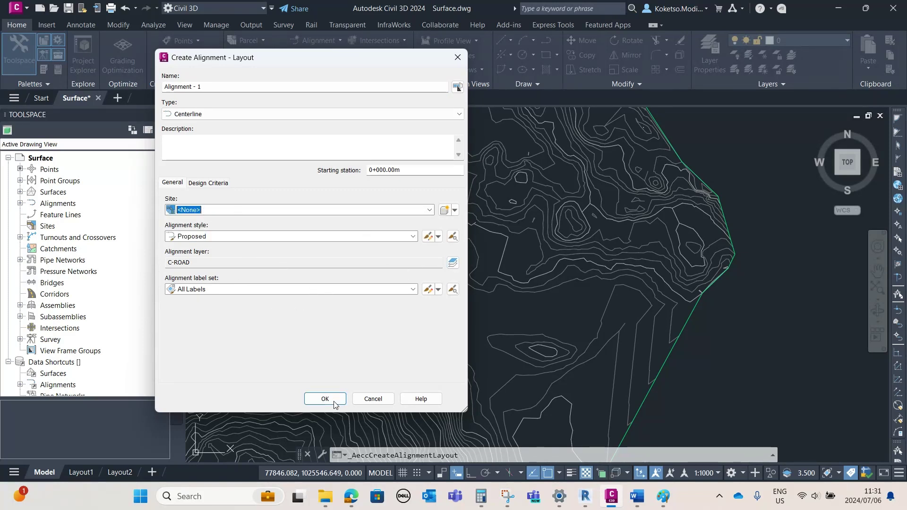
Review the drawing's layers available for the alignment, keeping C-ROAD as its base layer.
{"action": "left_click", "coordinate": [453, 263]}
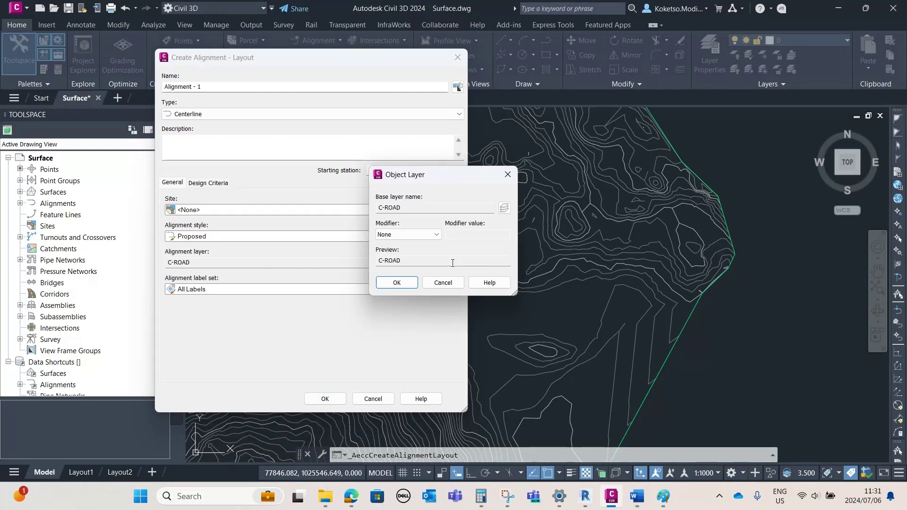
{"action": "left_click", "coordinate": [504, 208]}
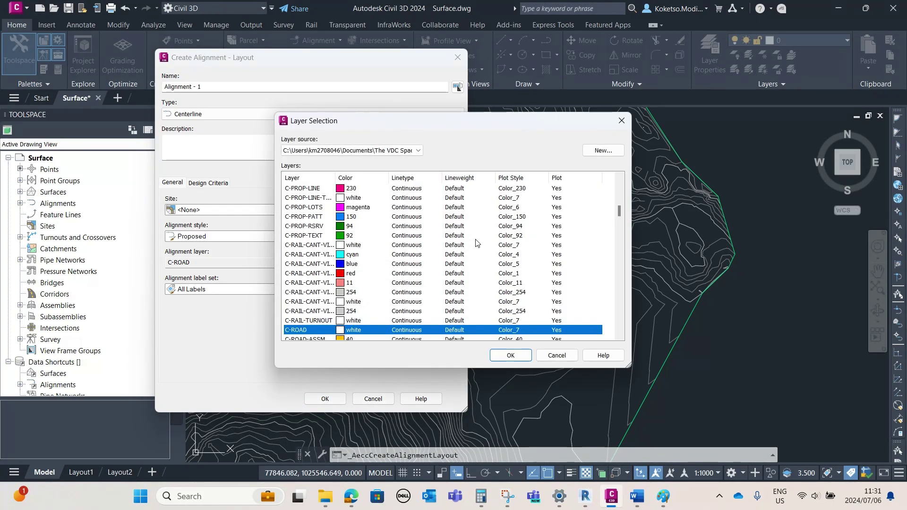
{"action": "scroll", "coordinate": [301, 313], "scroll_direction": "down", "scroll_amount": 7}
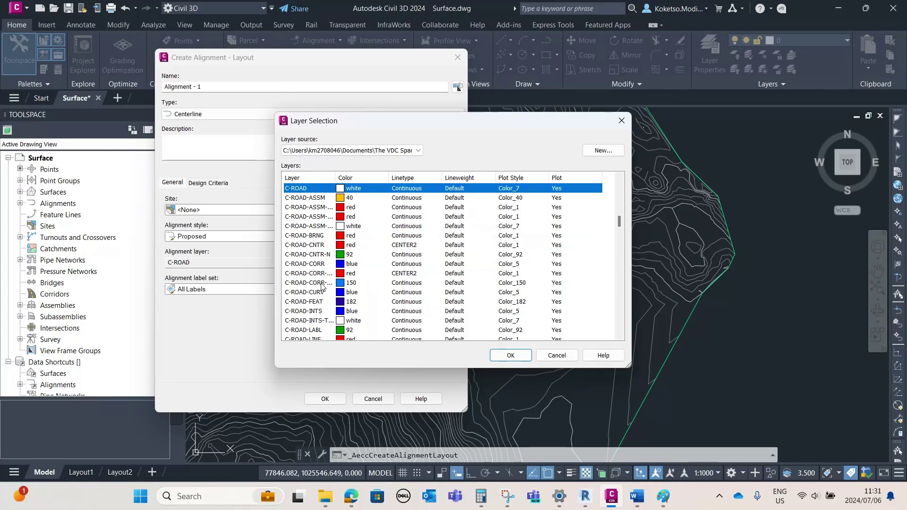
{"action": "scroll", "coordinate": [321, 286], "scroll_direction": "down", "scroll_amount": 10}
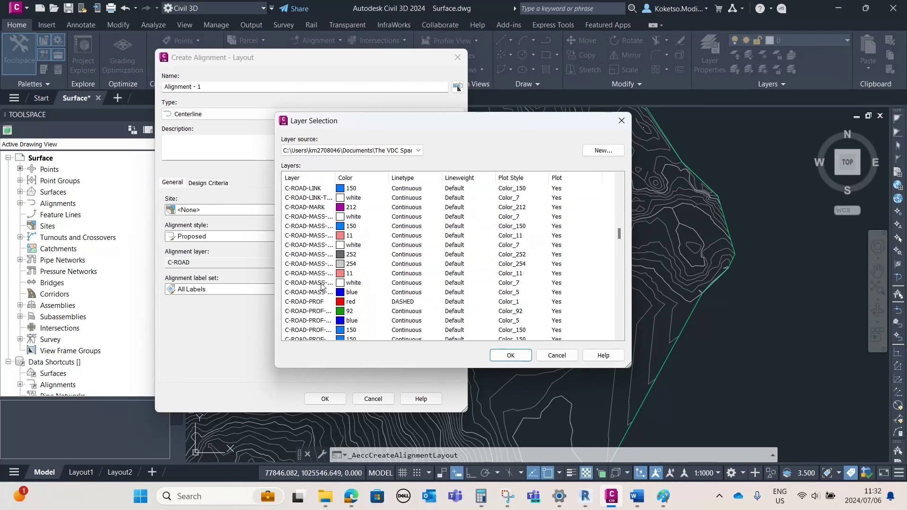
{"action": "scroll", "coordinate": [323, 284], "scroll_direction": "down", "scroll_amount": 10}
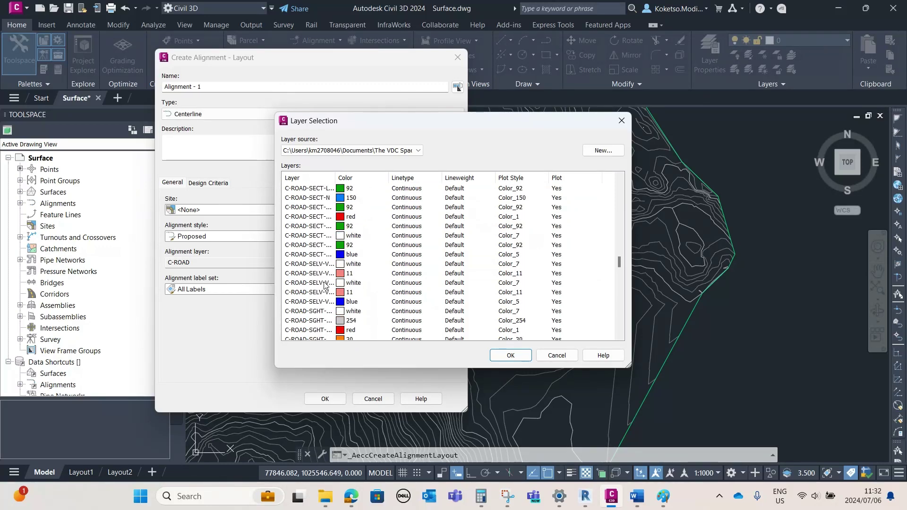
{"action": "scroll", "coordinate": [324, 285], "scroll_direction": "down", "scroll_amount": 10}
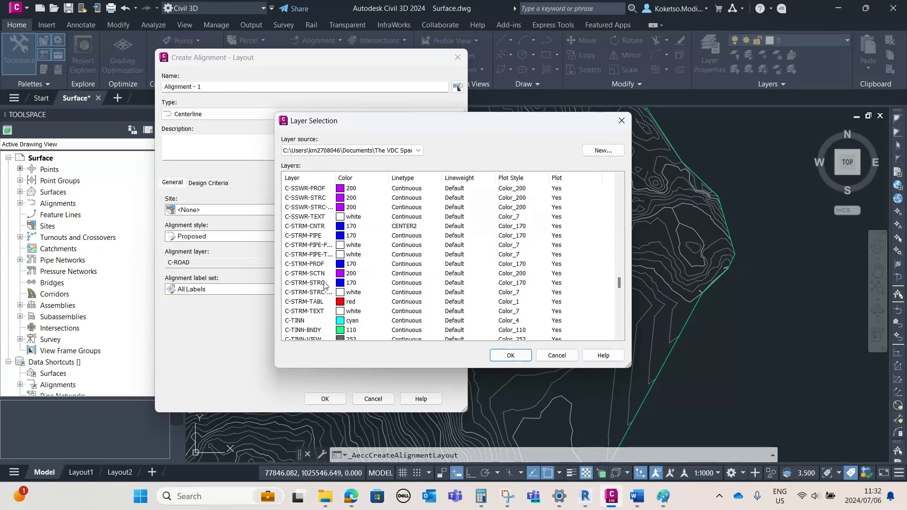
{"action": "scroll", "coordinate": [324, 283], "scroll_direction": "down", "scroll_amount": 3}
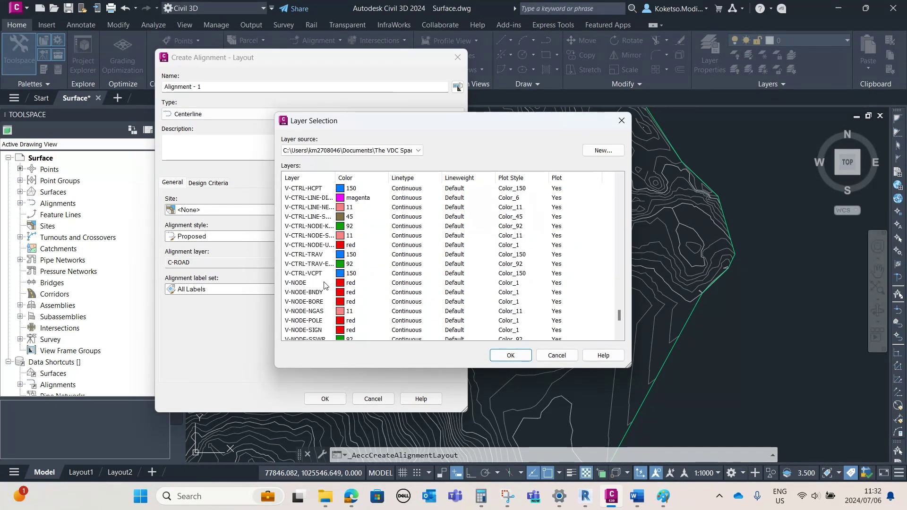
{"action": "double_click", "coordinate": [335, 177]}
{"action": "scroll", "coordinate": [334, 260], "scroll_direction": "down", "scroll_amount": 2}
{"action": "scroll", "coordinate": [334, 261], "scroll_direction": "down", "scroll_amount": 10}
{"action": "scroll", "coordinate": [349, 274], "scroll_direction": "up", "scroll_amount": 3}
{"action": "left_click", "coordinate": [556, 355]}
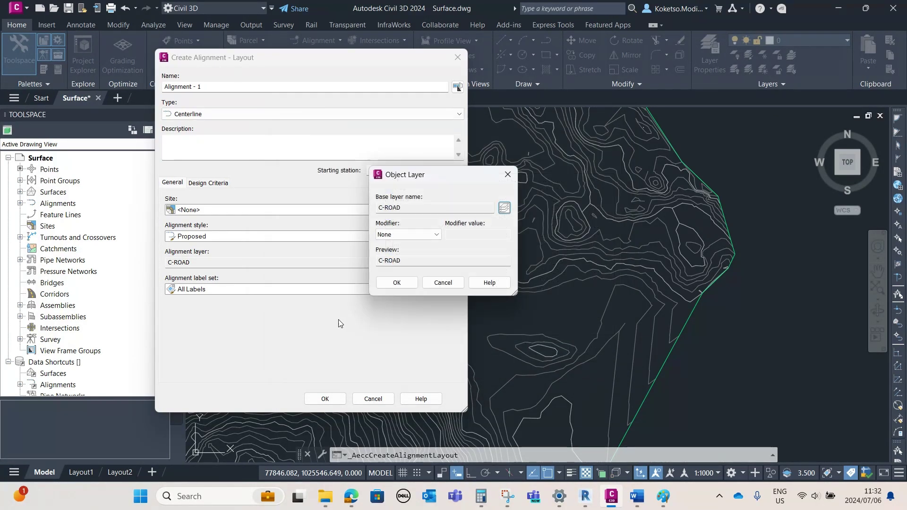
{"action": "left_click", "coordinate": [398, 282]}
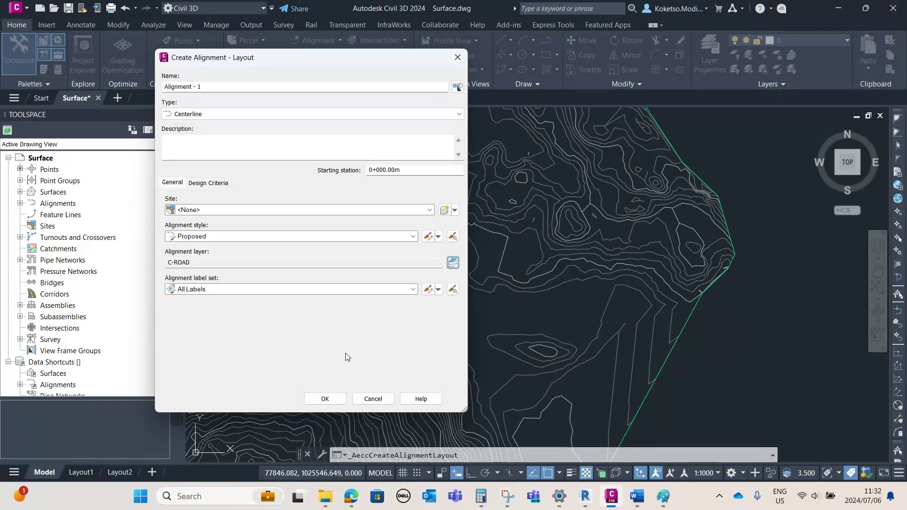
Create the alignment and lay out its first Tangent-Tangent (No curves) segment southeastward through the flatter central area.
{"action": "left_click", "coordinate": [326, 399]}
{"action": "left_click", "coordinate": [22, 26]}
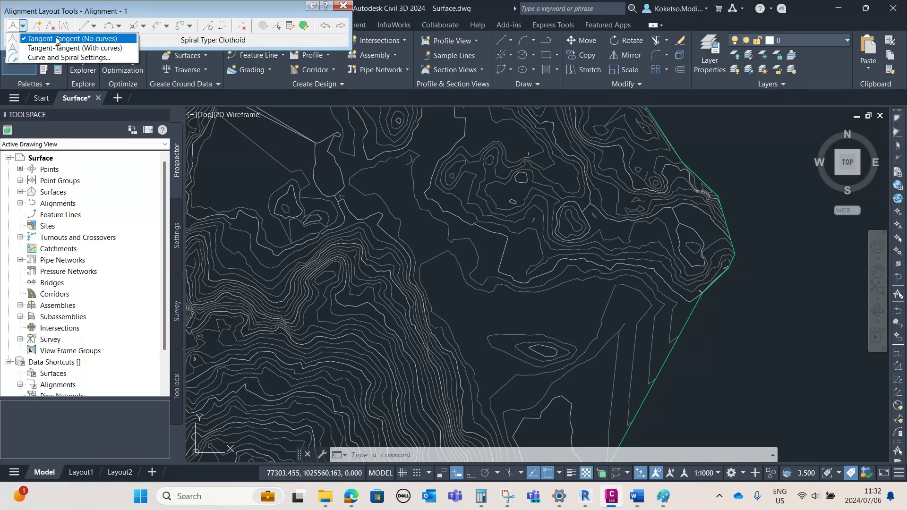
{"action": "left_click", "coordinate": [85, 42]}
{"action": "scroll", "coordinate": [472, 264], "scroll_direction": "down", "scroll_amount": 5}
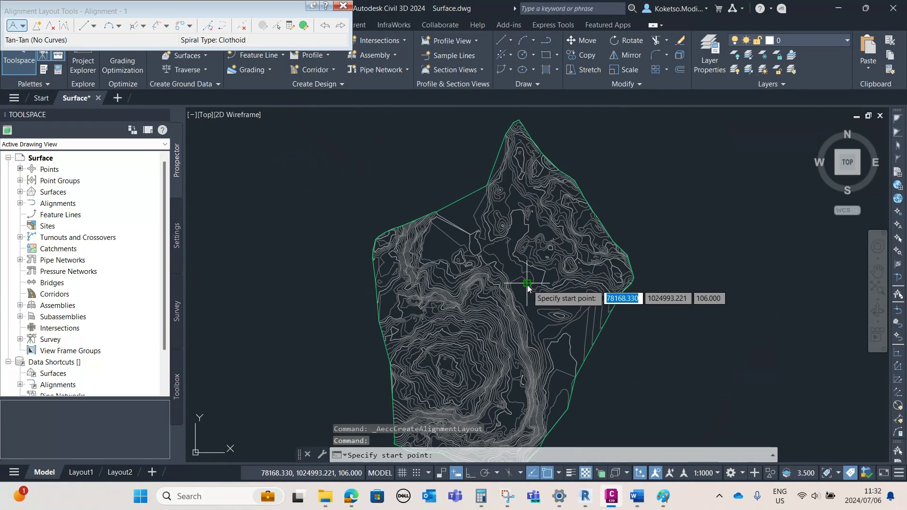
{"action": "scroll", "coordinate": [526, 285], "scroll_direction": "up", "scroll_amount": 5}
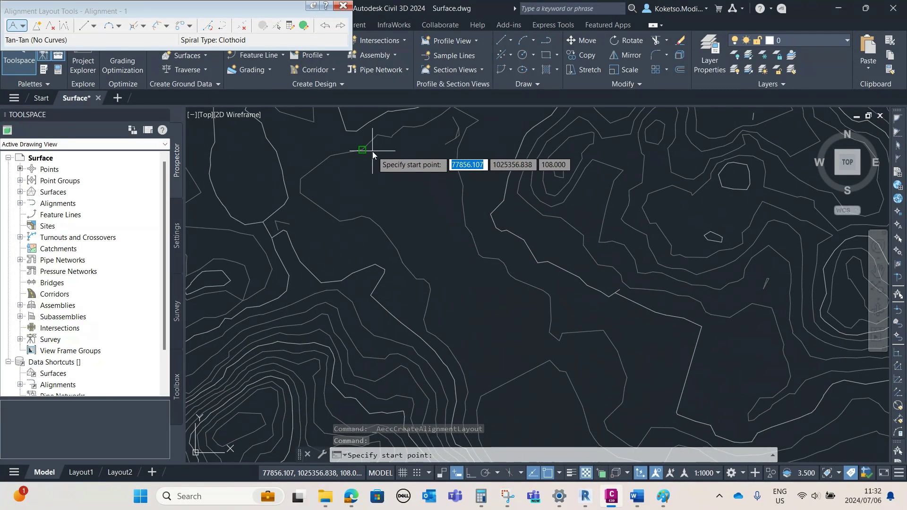
{"action": "left_click", "coordinate": [372, 151]}
{"action": "scroll", "coordinate": [432, 230], "scroll_direction": "up", "scroll_amount": 3}
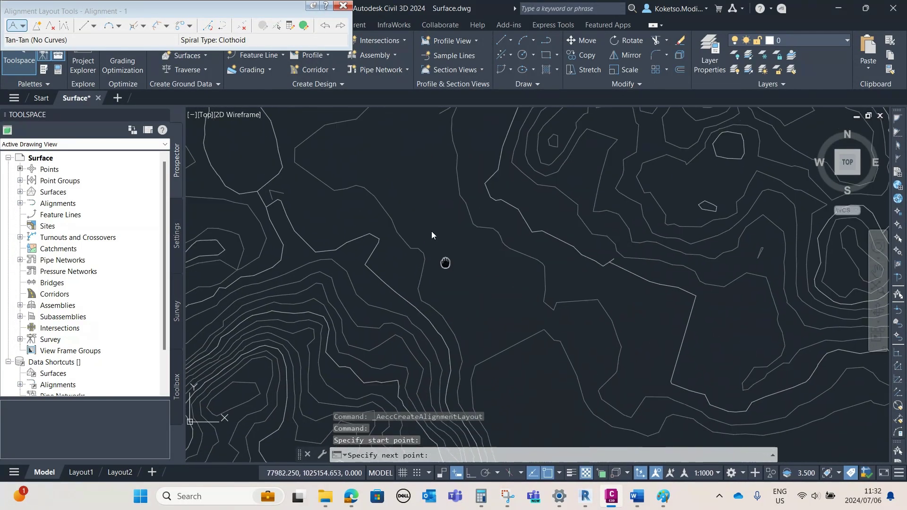
{"action": "left_click", "coordinate": [481, 357]}
Add a second tangent running east-southeast to just above the small closed contours, ending the alignment at about 947 m total length.
{"action": "scroll", "coordinate": [550, 401], "scroll_direction": "down", "scroll_amount": 3}
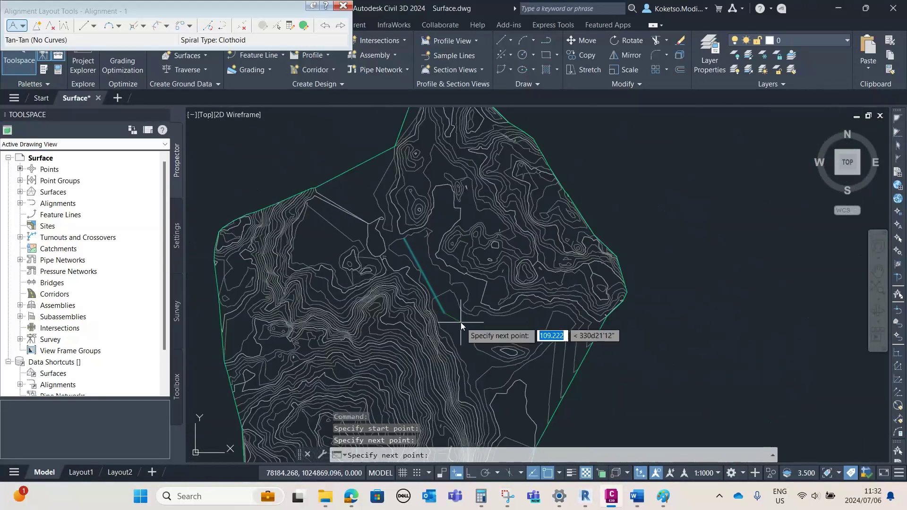
{"action": "scroll", "coordinate": [507, 337], "scroll_direction": "up", "scroll_amount": 5}
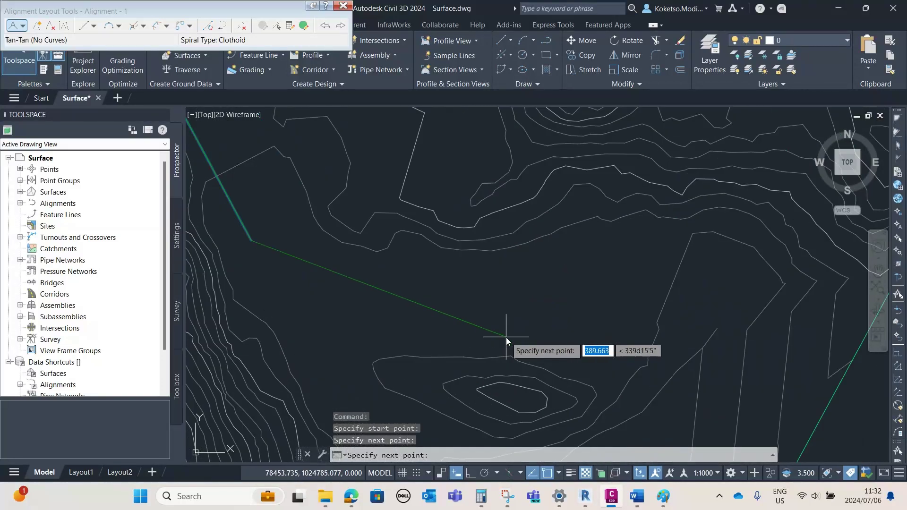
{"action": "left_click", "coordinate": [553, 340]}
{"action": "scroll", "coordinate": [552, 340], "scroll_direction": "down", "scroll_amount": 4}
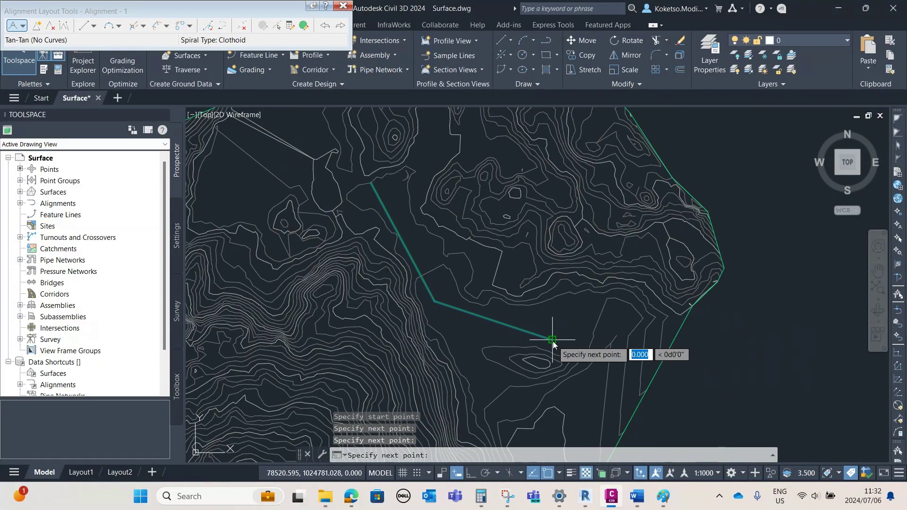
{"action": "key", "text": "Escape"}
{"action": "scroll", "coordinate": [552, 341], "scroll_direction": "up", "scroll_amount": 3}
{"action": "scroll", "coordinate": [415, 281], "scroll_direction": "down", "scroll_amount": 2}
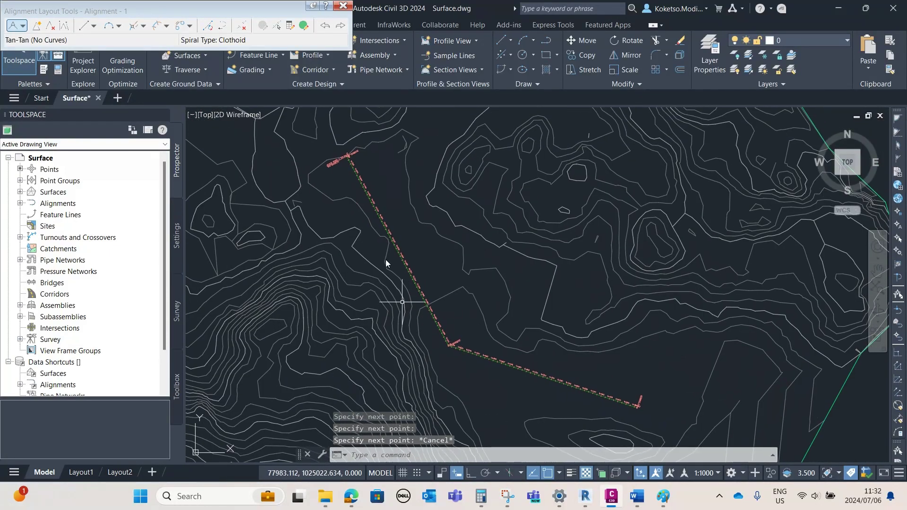
{"action": "left_click", "coordinate": [343, 7]}
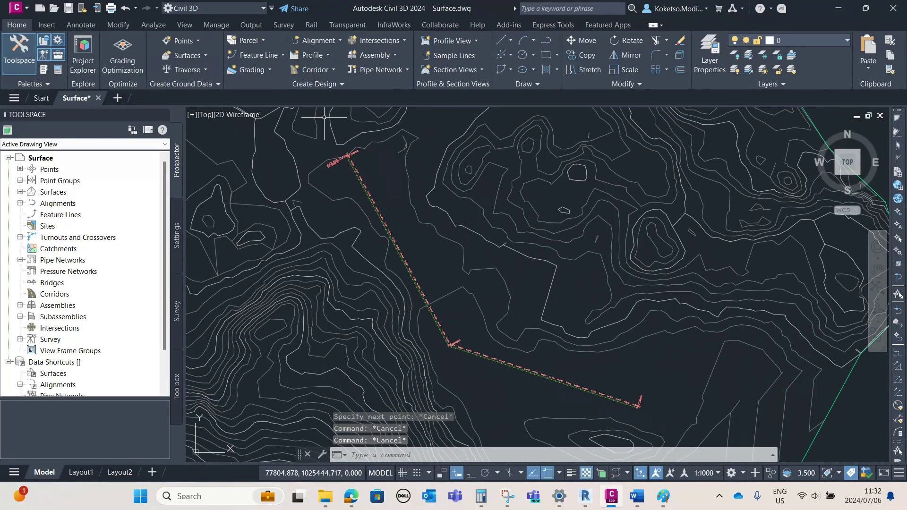
Create a surface profile of NGL along the full length of Alignment - 1 and open the profile view setup for it.
{"action": "scroll", "coordinate": [467, 337], "scroll_direction": "down", "scroll_amount": 5}
{"action": "scroll", "coordinate": [467, 337], "scroll_direction": "up", "scroll_amount": 4}
{"action": "scroll", "coordinate": [465, 293], "scroll_direction": "down", "scroll_amount": 2}
{"action": "scroll", "coordinate": [491, 293], "scroll_direction": "up", "scroll_amount": 2}
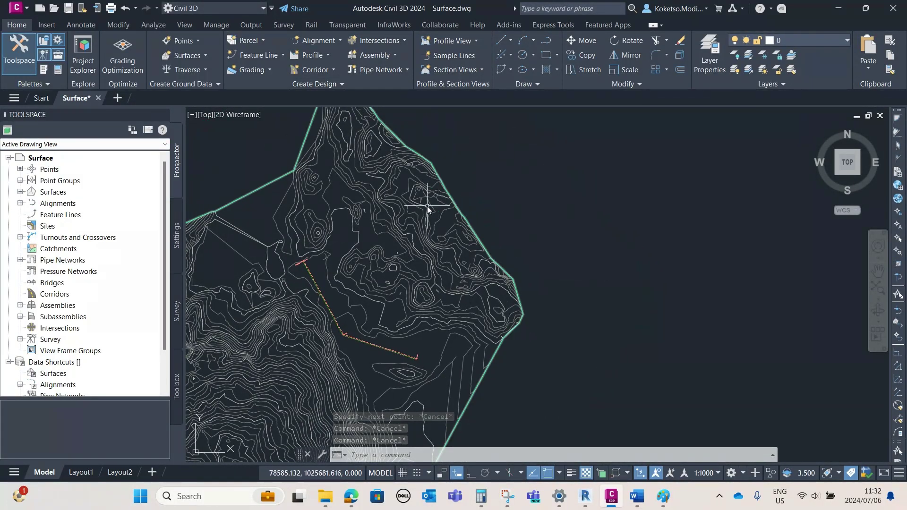
{"action": "left_click", "coordinate": [319, 55]}
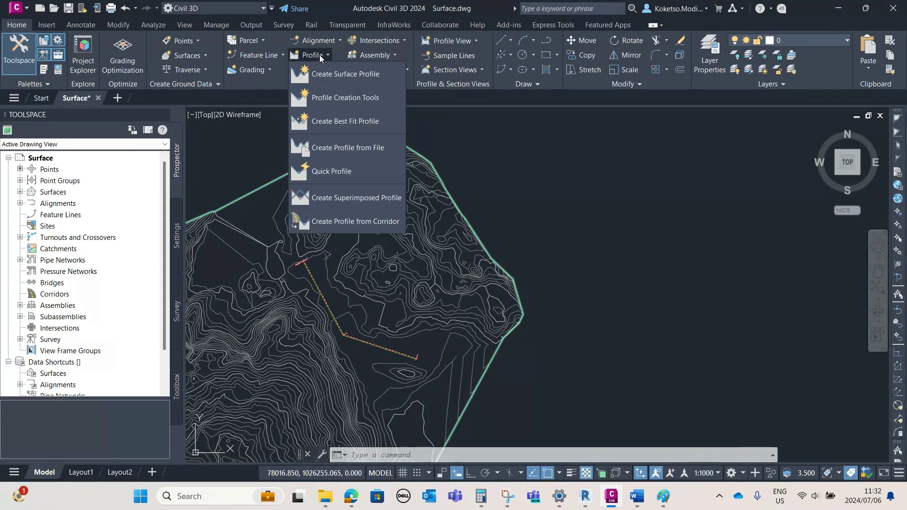
{"action": "left_click", "coordinate": [322, 78]}
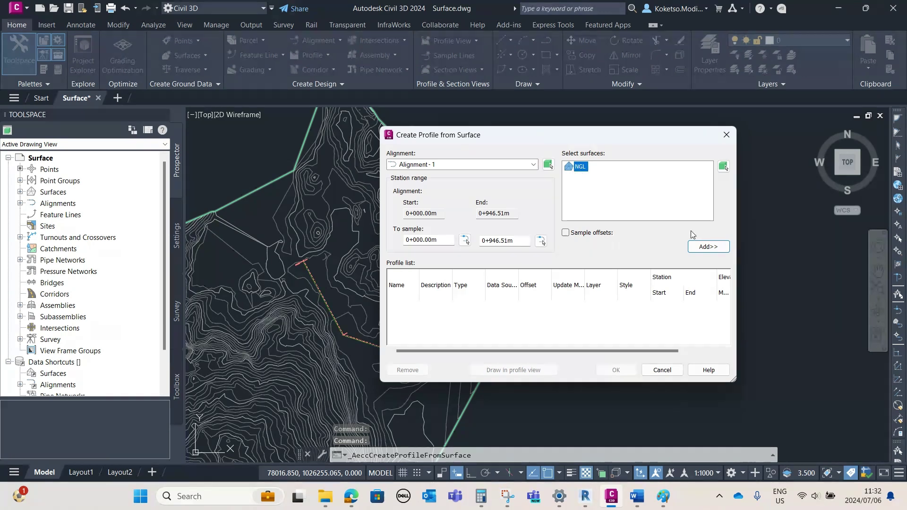
{"action": "left_click", "coordinate": [708, 247]}
{"action": "left_click", "coordinate": [543, 369]}
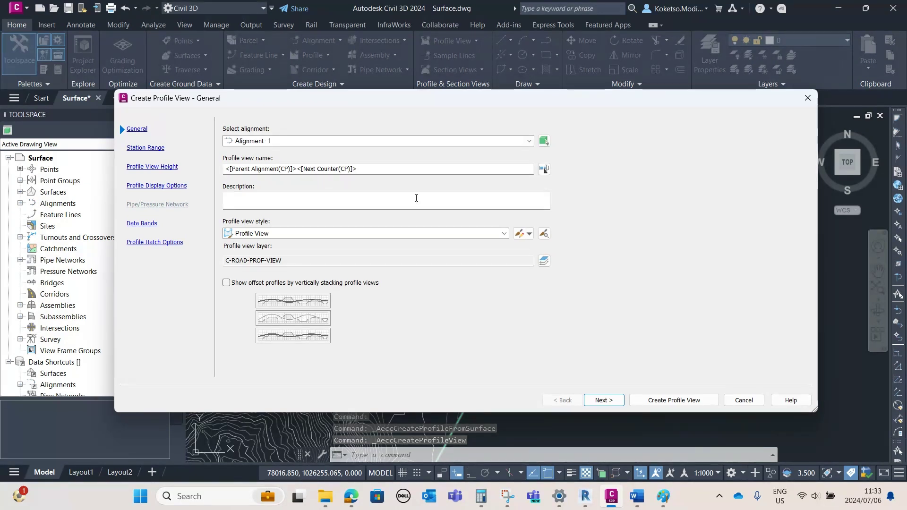
Name the profile view PROFILE-1 and accept the default settings through to the profile hatch options.
{"action": "left_click_drag", "start_coordinate": [367, 172], "coordinate": [226, 169]}
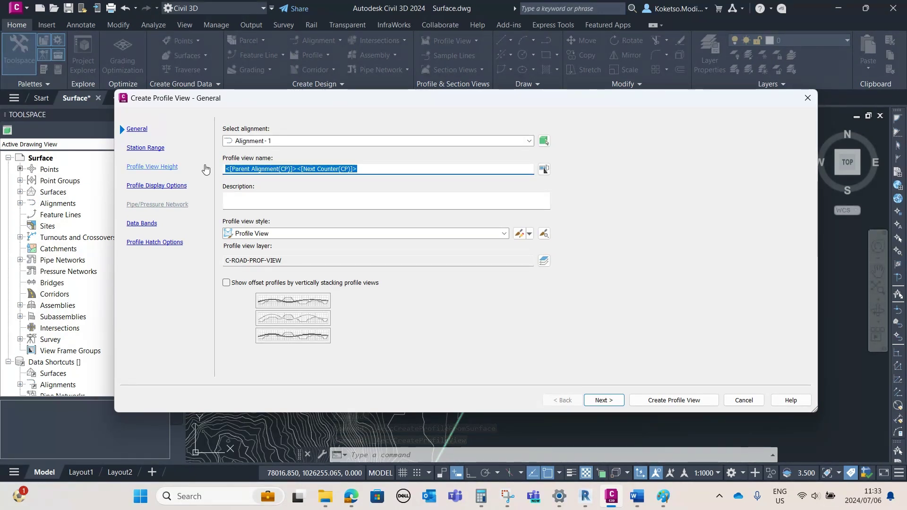
{"action": "type", "text": "PROFILE-1"}
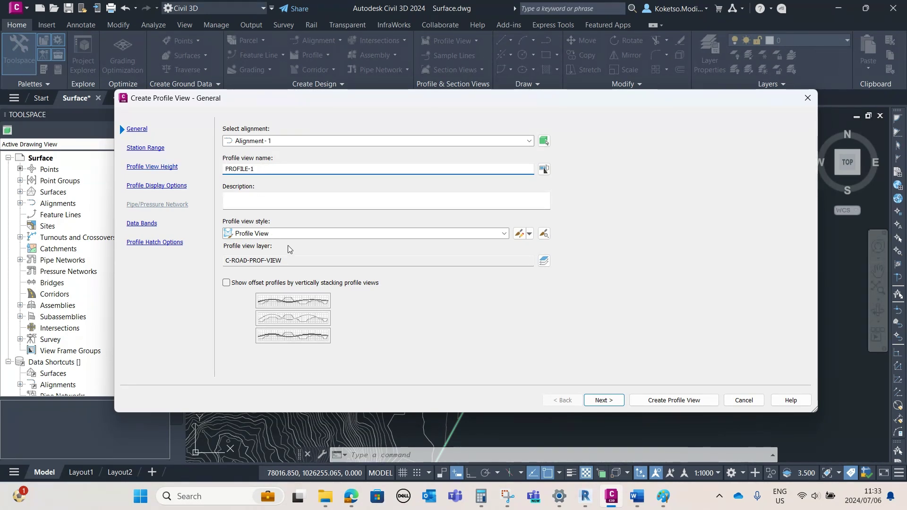
{"action": "left_click", "coordinate": [608, 403]}
{"action": "left_click", "coordinate": [607, 402]}
{"action": "left_click", "coordinate": [607, 400]}
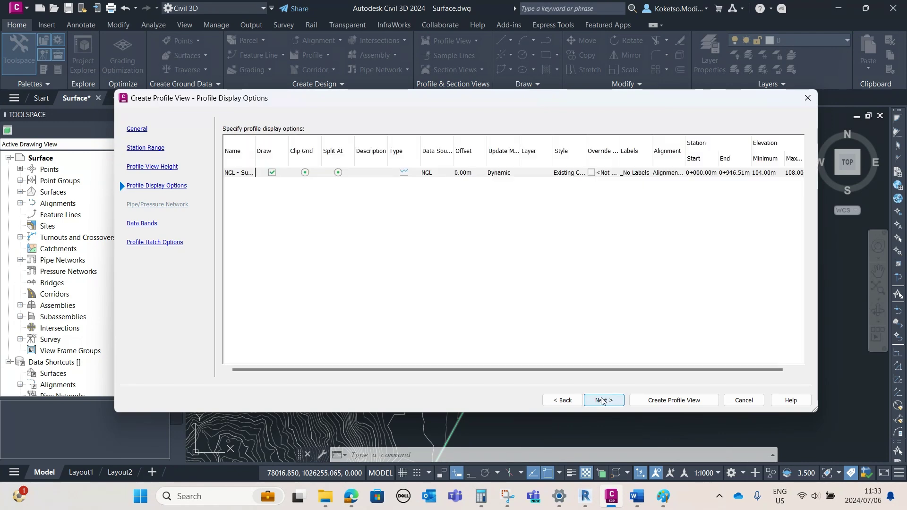
{"action": "left_click", "coordinate": [596, 401]}
{"action": "left_click", "coordinate": [597, 400]}
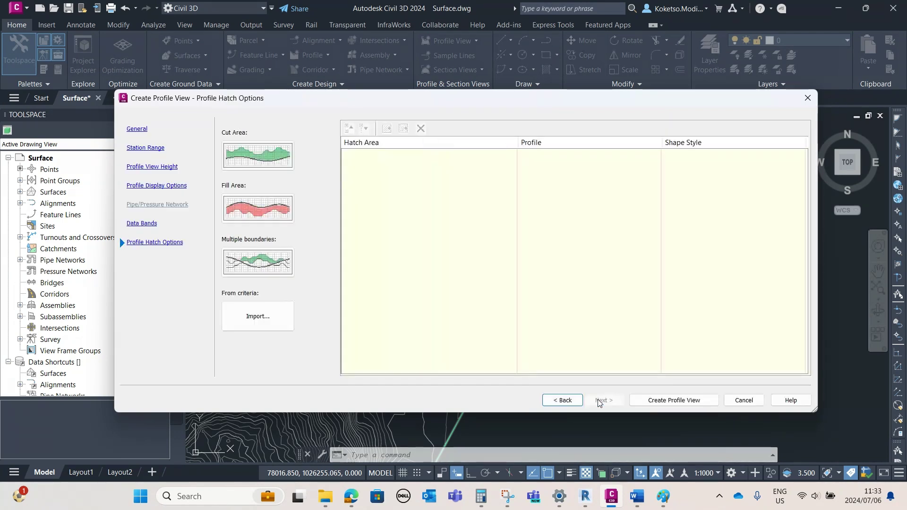
Create the profile view and place its origin in the empty area northeast of the surface.
{"action": "left_click", "coordinate": [674, 401]}
{"action": "scroll", "coordinate": [529, 226], "scroll_direction": "down", "scroll_amount": 3}
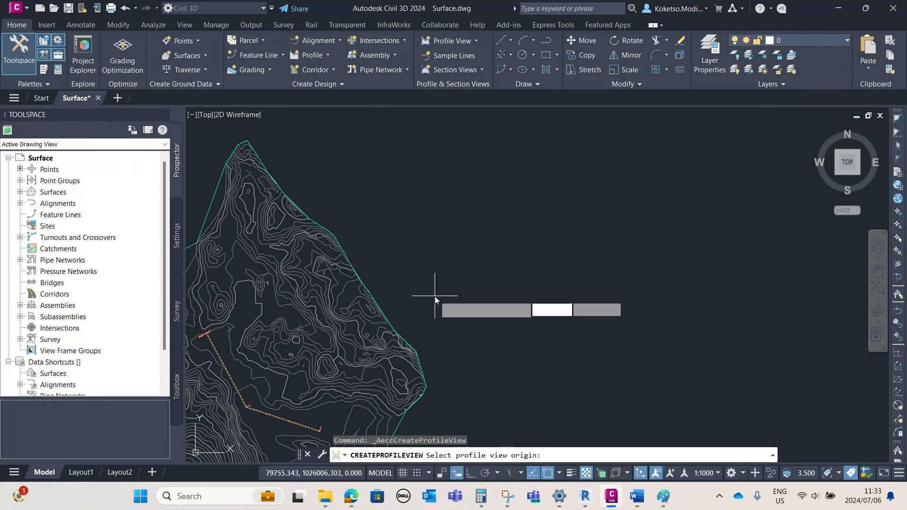
{"action": "left_click", "coordinate": [437, 222]}
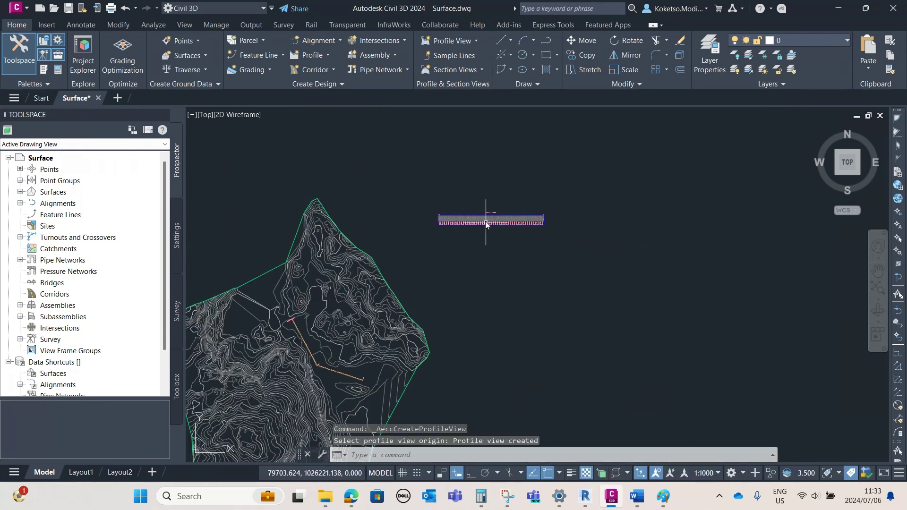
Start a new design profile named VA - 1 in the profile view, with the Design Profile style and Complete Label Set.
{"action": "scroll", "coordinate": [491, 232], "scroll_direction": "up", "scroll_amount": 3}
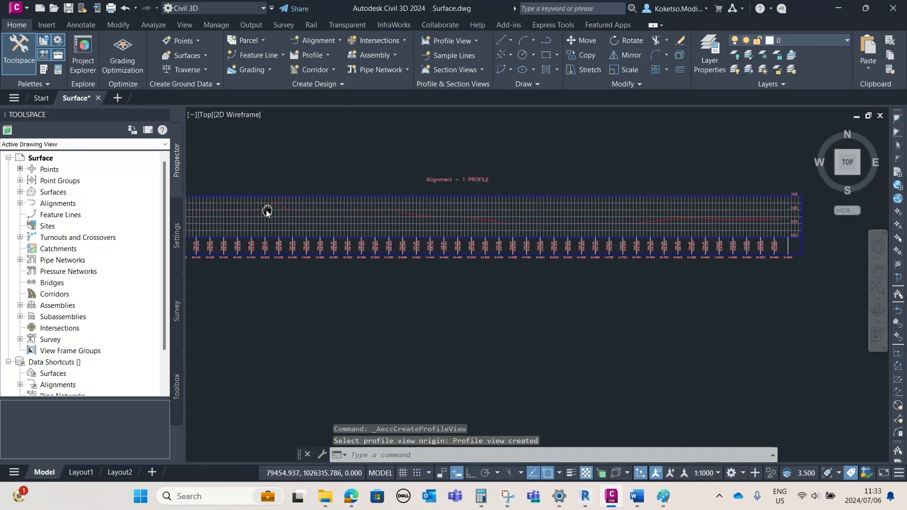
{"action": "middle_click_drag", "start_coordinate": [368, 204], "coordinate": [429, 215]}
{"action": "scroll", "coordinate": [322, 211], "scroll_direction": "up", "scroll_amount": 3}
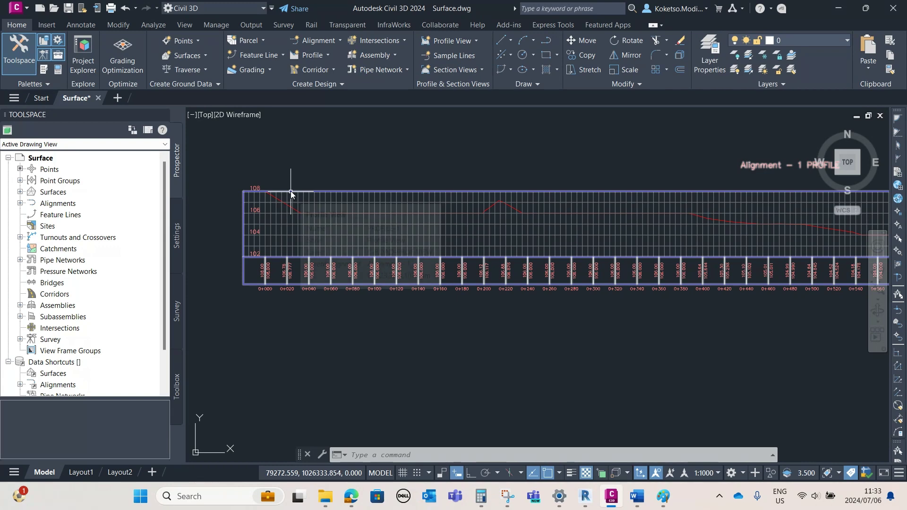
{"action": "left_click", "coordinate": [304, 193]}
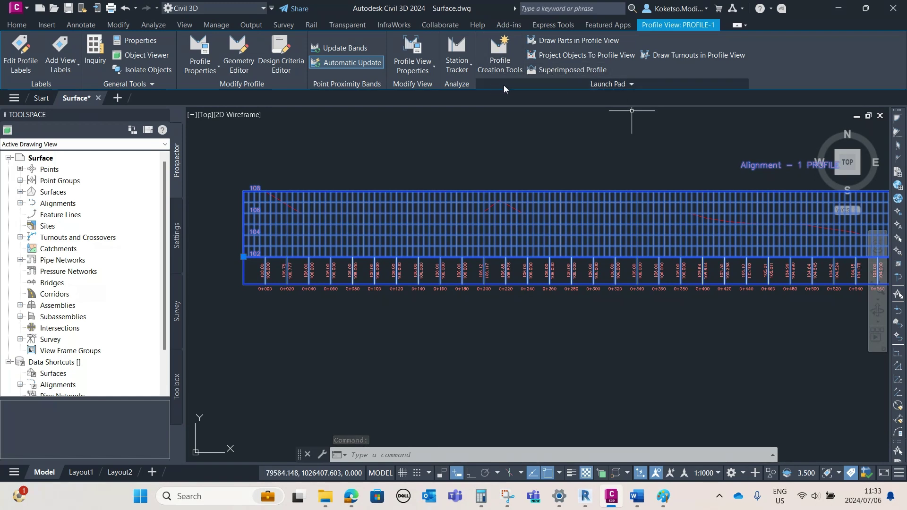
{"action": "left_click", "coordinate": [501, 52]}
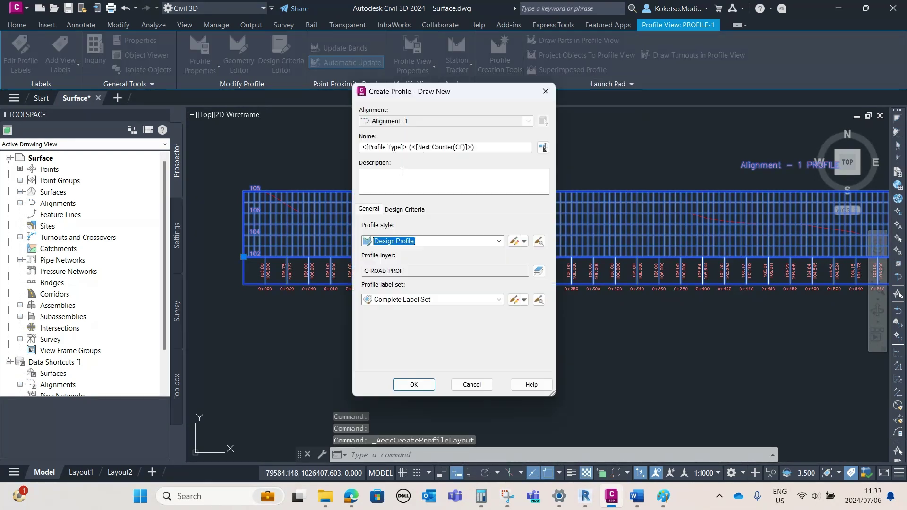
{"action": "left_click_drag", "start_coordinate": [492, 148], "coordinate": [307, 148]}
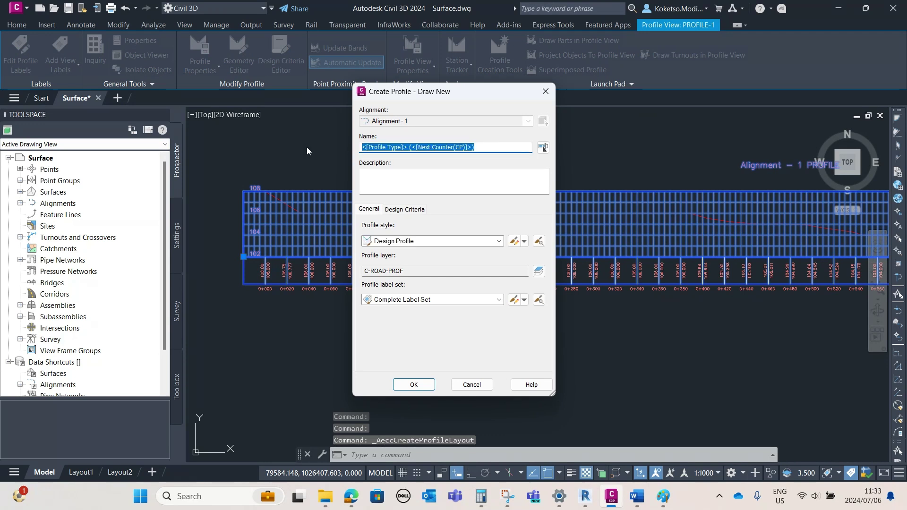
{"action": "type", "text": "VA - "}
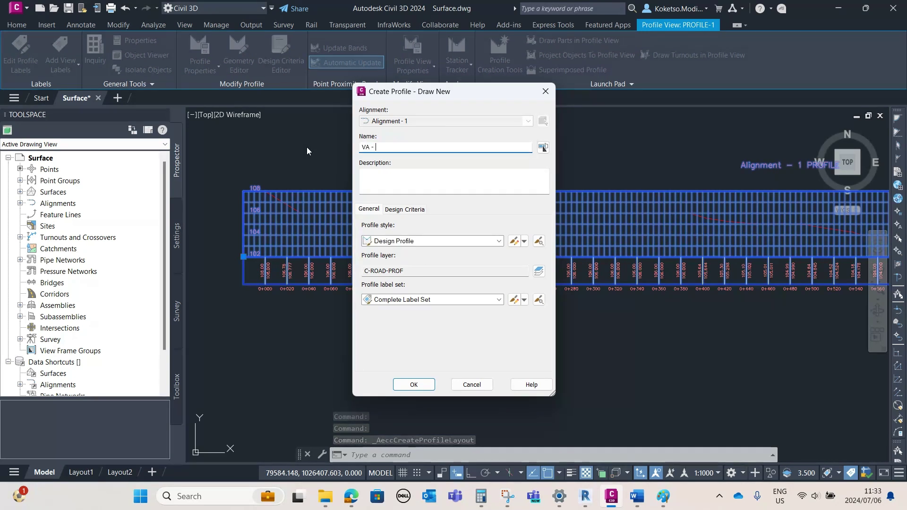
{"action": "type", "text": "1"}
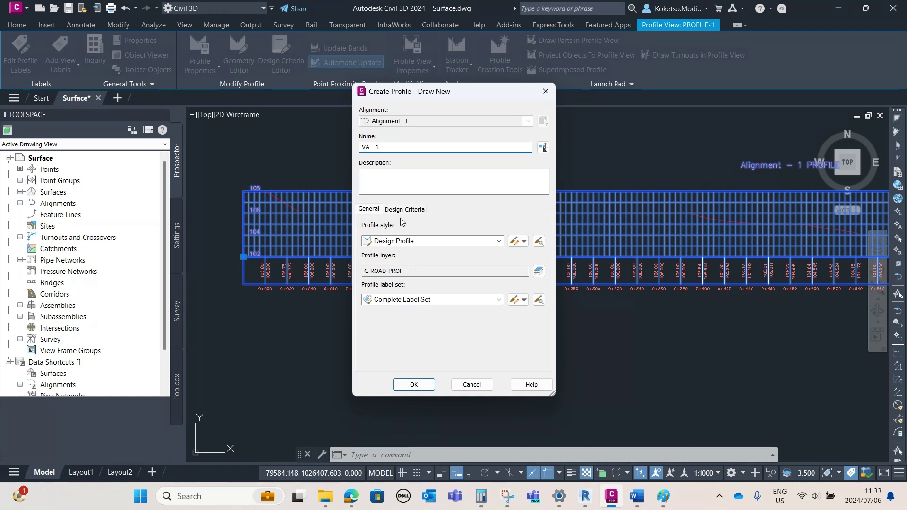
{"action": "left_click", "coordinate": [416, 384]}
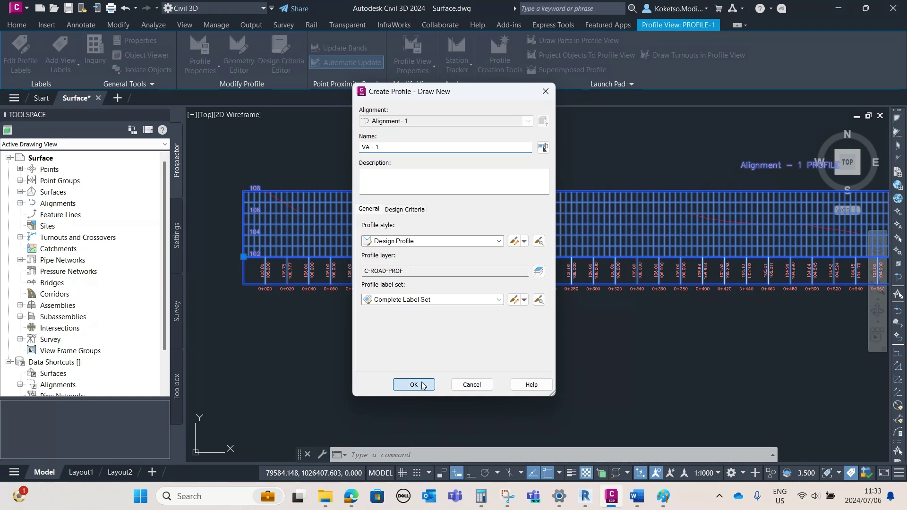
Draw the first VA - 1 tangent without curves from the view's starting edge, between elevations 106 and 107, to the ground line near station 0+440.
{"action": "left_click", "coordinate": [23, 25]}
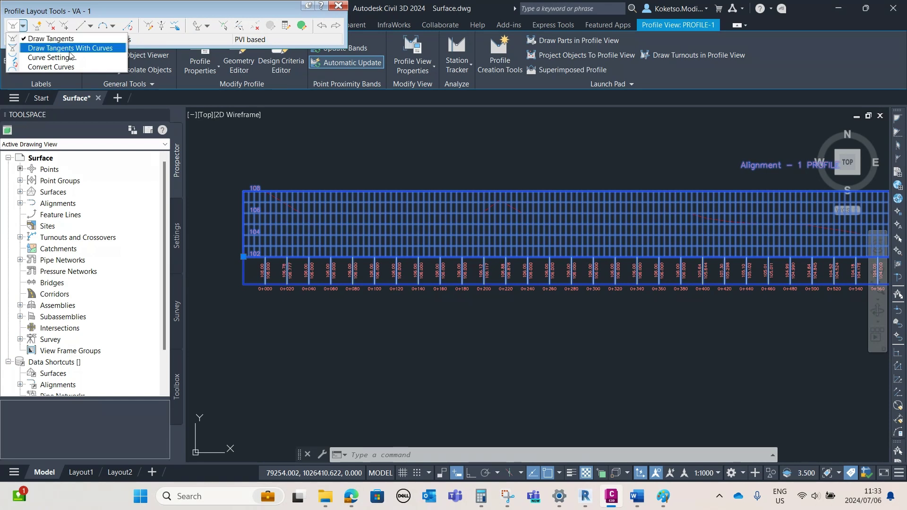
{"action": "left_click", "coordinate": [33, 39]}
{"action": "scroll", "coordinate": [263, 214], "scroll_direction": "up", "scroll_amount": 5}
{"action": "middle_click_drag", "start_coordinate": [257, 213], "coordinate": [272, 213]}
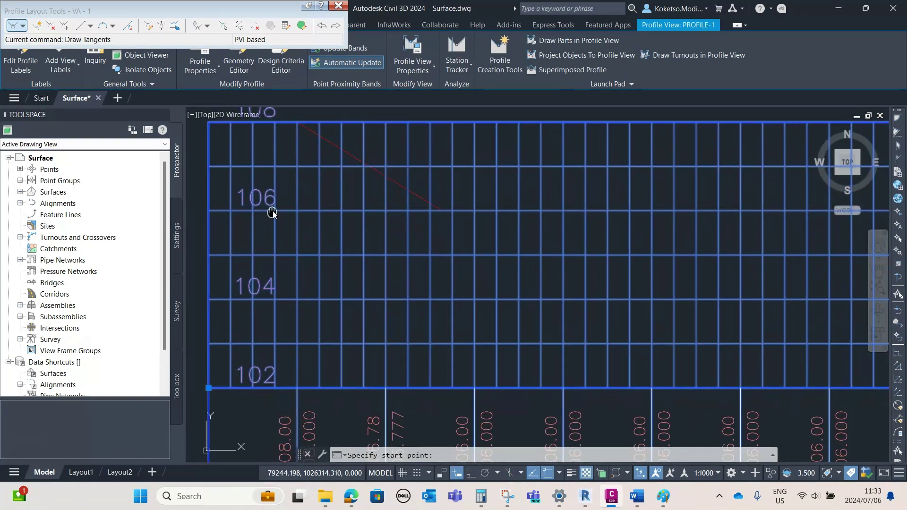
{"action": "left_click", "coordinate": [211, 179]}
{"action": "scroll", "coordinate": [362, 193], "scroll_direction": "down", "scroll_amount": 6}
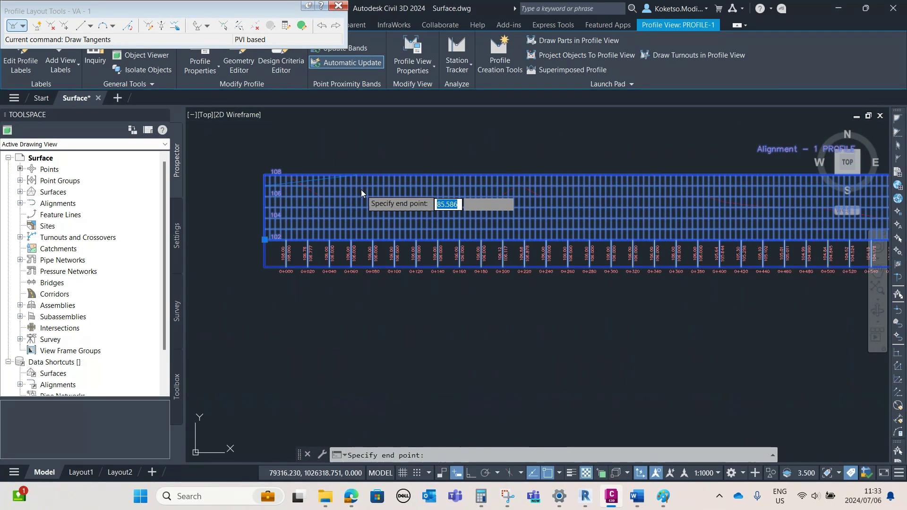
{"action": "scroll", "coordinate": [718, 215], "scroll_direction": "up", "scroll_amount": 4}
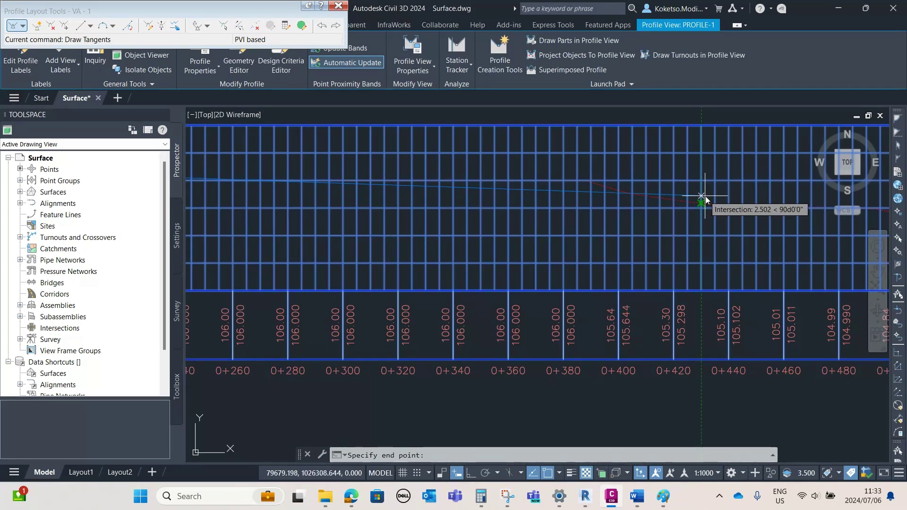
{"action": "middle_click_drag", "start_coordinate": [725, 199], "coordinate": [508, 194]}
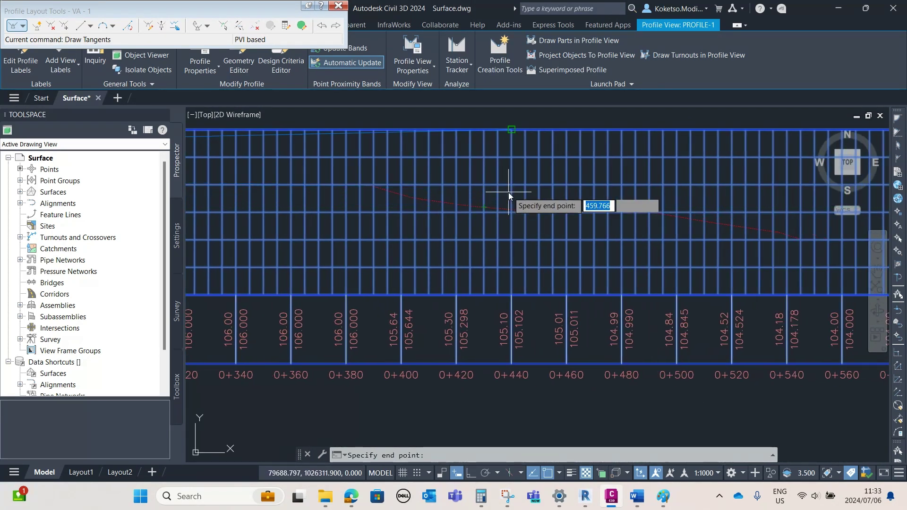
{"action": "left_click", "coordinate": [511, 203]}
Continue VA - 1 with a second tangent from station 0+440 to station 0+830 at elevation 105.
{"action": "middle_click_drag", "start_coordinate": [688, 215], "coordinate": [411, 130]}
{"action": "scroll", "coordinate": [734, 179], "scroll_direction": "down", "scroll_amount": 3}
{"action": "scroll", "coordinate": [734, 180], "scroll_direction": "up", "scroll_amount": 2}
{"action": "middle_click_drag", "start_coordinate": [734, 179], "coordinate": [589, 203]}
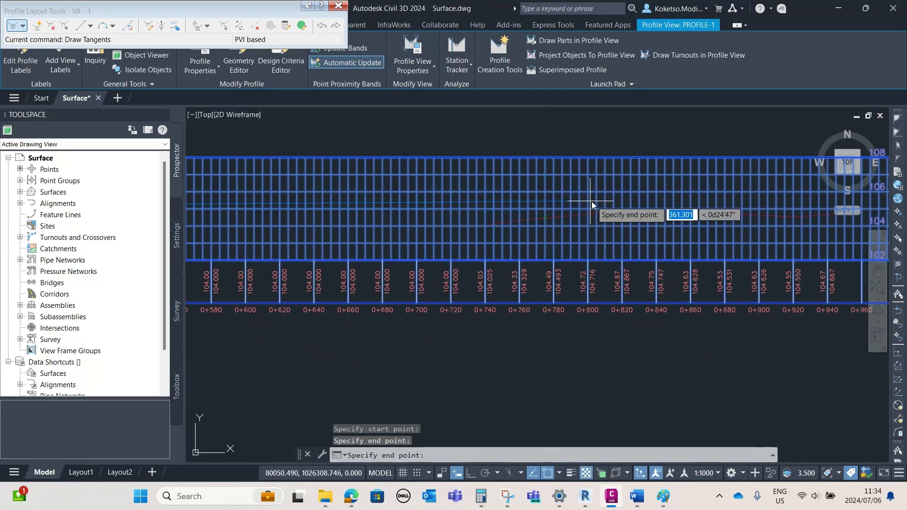
{"action": "left_click", "coordinate": [640, 207]}
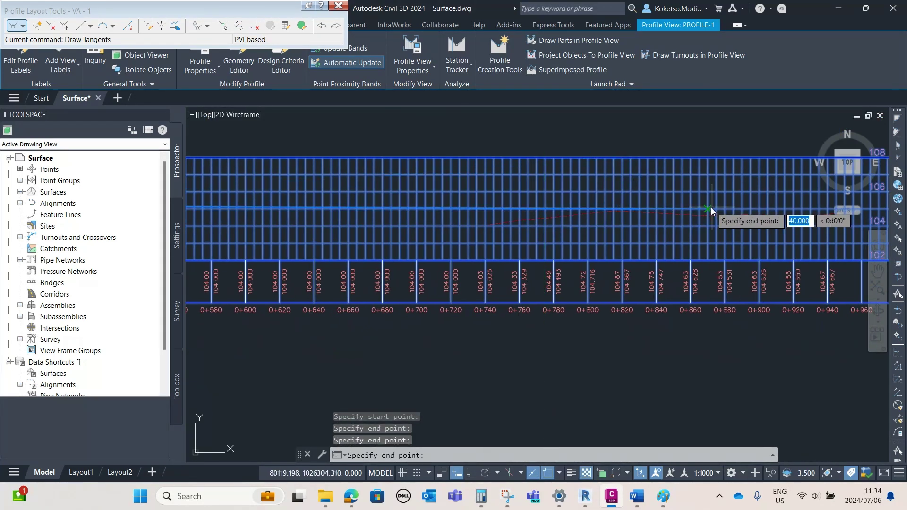
Finish VA - 1 with a flat 150 m tangent along elevation 105 to the end edge of the profile view.
{"action": "middle_click_drag", "start_coordinate": [712, 210], "coordinate": [401, 222]}
{"action": "scroll", "coordinate": [550, 212], "scroll_direction": "up", "scroll_amount": 5}
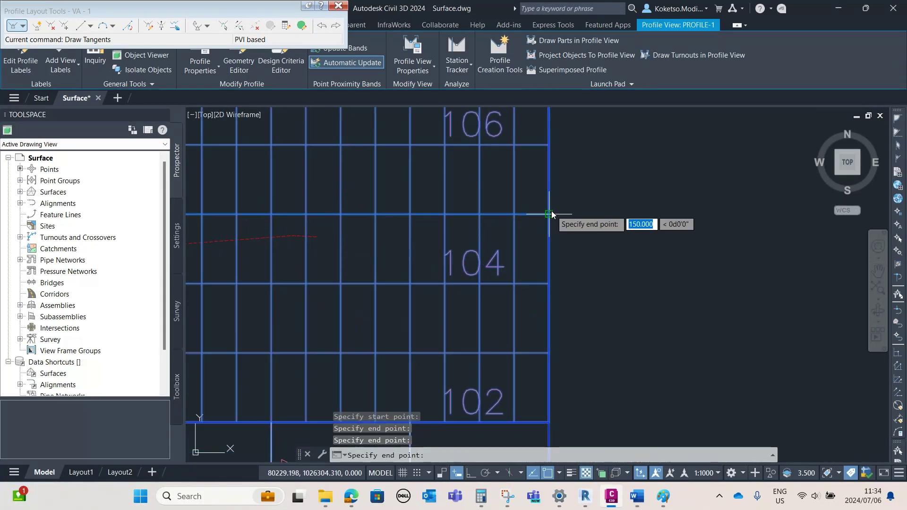
{"action": "left_click", "coordinate": [549, 212]}
{"action": "key", "text": "Escape"}
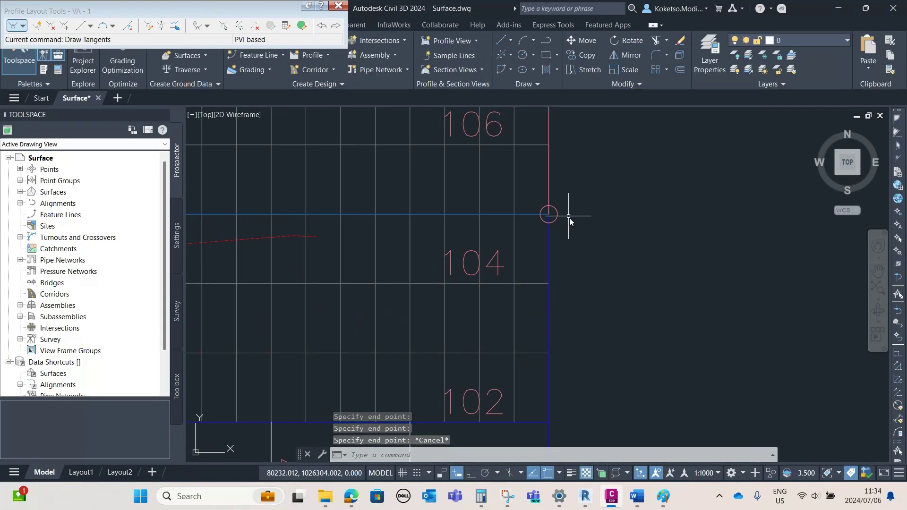
Examine the VA - 1 design profile against the existing ground along its length, and close the profile layout.
{"action": "scroll", "coordinate": [569, 217], "scroll_direction": "down", "scroll_amount": 7}
{"action": "scroll", "coordinate": [553, 248], "scroll_direction": "up", "scroll_amount": 2}
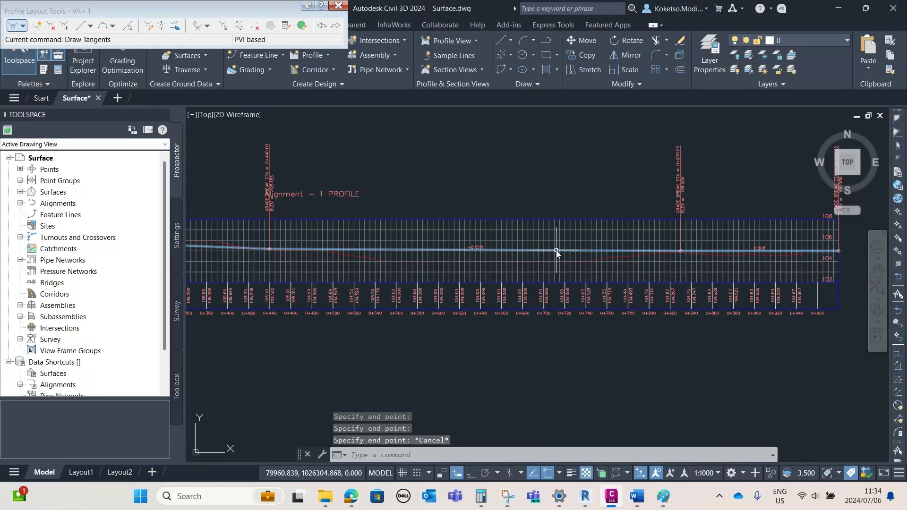
{"action": "left_click", "coordinate": [556, 250]}
{"action": "scroll", "coordinate": [538, 255], "scroll_direction": "down", "scroll_amount": 4}
{"action": "scroll", "coordinate": [515, 276], "scroll_direction": "up", "scroll_amount": 3}
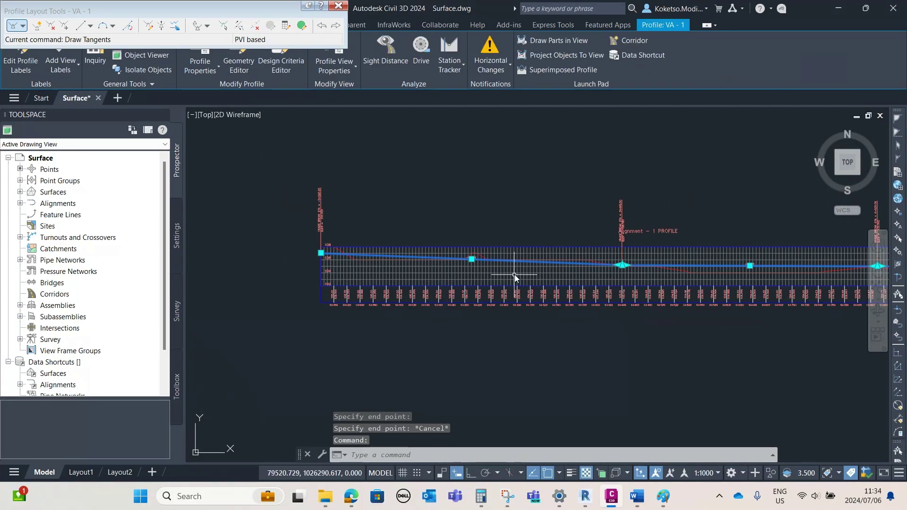
{"action": "key", "text": "Escape"}
{"action": "key", "text": "Escape"}
{"action": "key", "text": "Escape"}
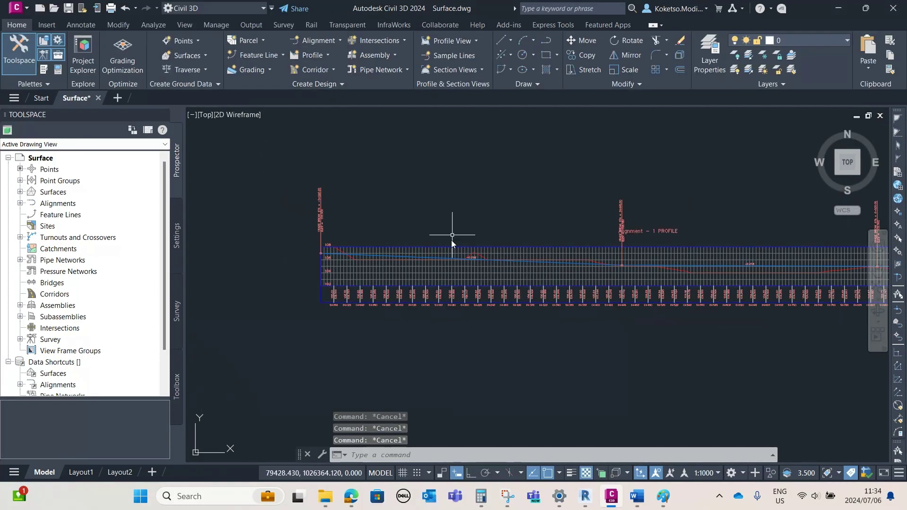
Create an assembly named Assembly - 1 with the default type and styles, placing its baseline in the empty area below the profile view.
{"action": "scroll", "coordinate": [550, 214], "scroll_direction": "down", "scroll_amount": 6}
{"action": "middle_click_drag", "start_coordinate": [553, 220], "coordinate": [506, 217]}
{"action": "scroll", "coordinate": [529, 216], "scroll_direction": "up", "scroll_amount": 2}
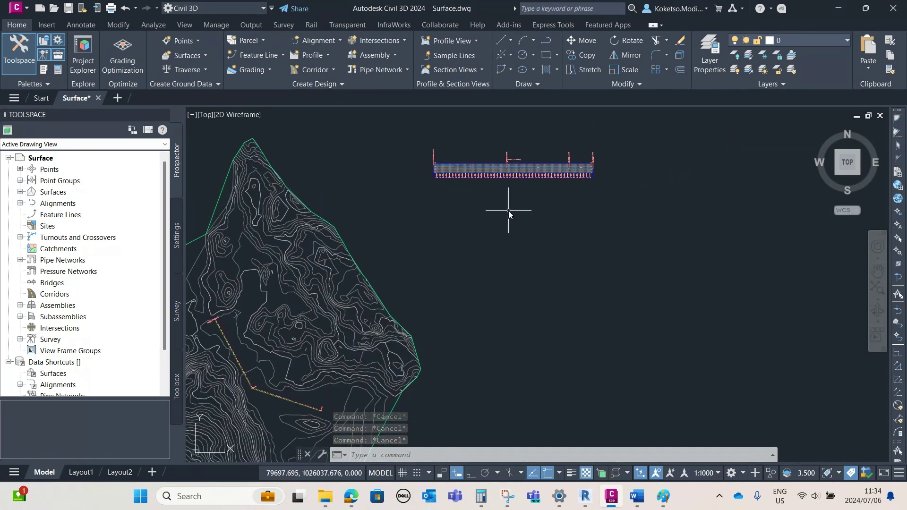
{"action": "left_click", "coordinate": [375, 56]}
{"action": "left_click", "coordinate": [379, 76]}
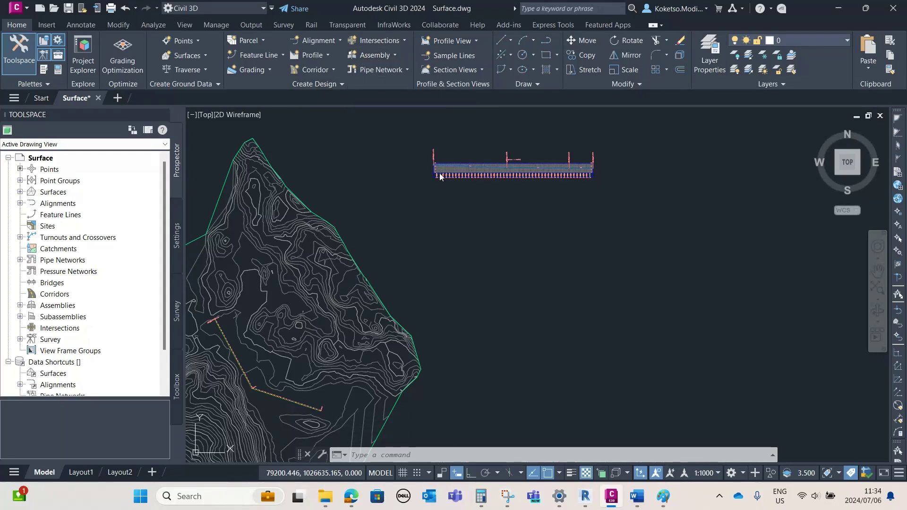
{"action": "left_click_drag", "start_coordinate": [487, 166], "coordinate": [418, 176]}
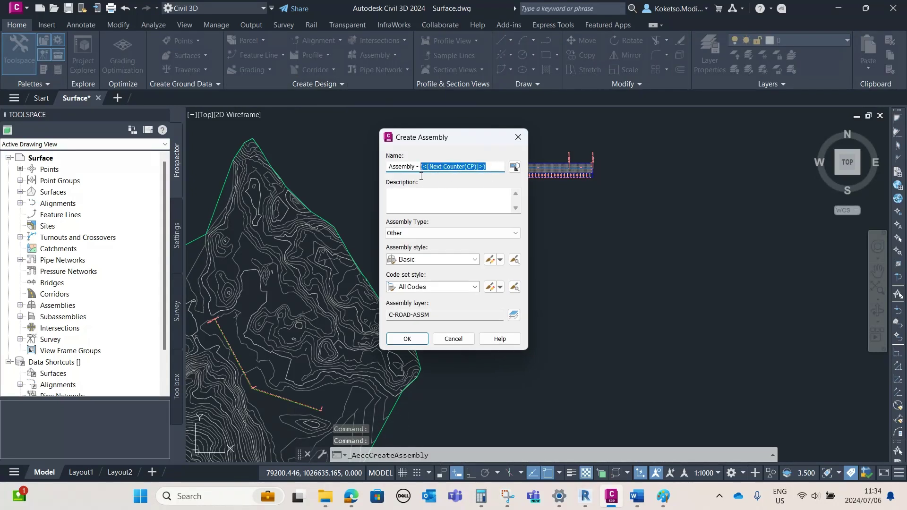
{"action": "type", "text": "1"}
{"action": "left_click", "coordinate": [407, 338]}
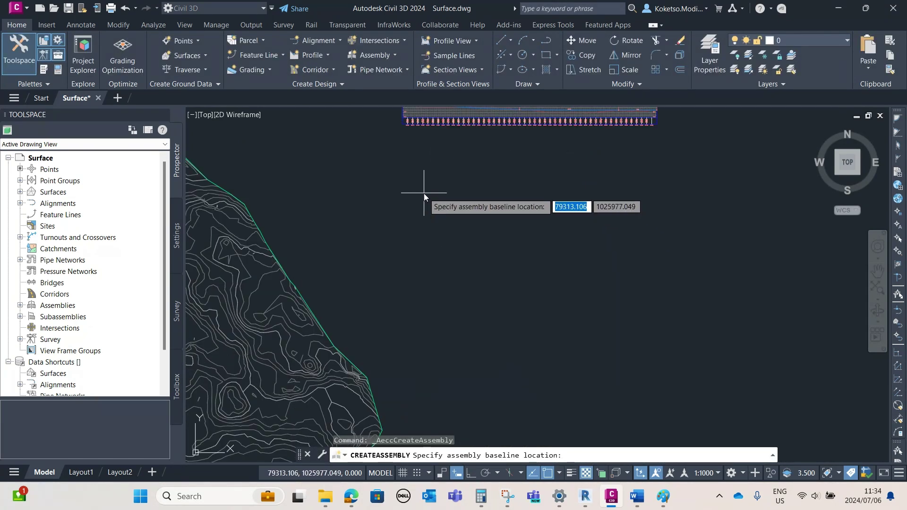
{"action": "left_click", "coordinate": [423, 191]}
Select the Assembly - 1 baseline and open the subassembly tool palettes for it.
{"action": "middle_click_drag", "start_coordinate": [599, 311], "coordinate": [432, 284]}
{"action": "scroll", "coordinate": [406, 245], "scroll_direction": "up", "scroll_amount": 3}
{"action": "scroll", "coordinate": [378, 217], "scroll_direction": "down", "scroll_amount": 4}
{"action": "scroll", "coordinate": [435, 197], "scroll_direction": "up", "scroll_amount": 3}
{"action": "left_click", "coordinate": [438, 198]}
{"action": "left_click", "coordinate": [266, 327]}
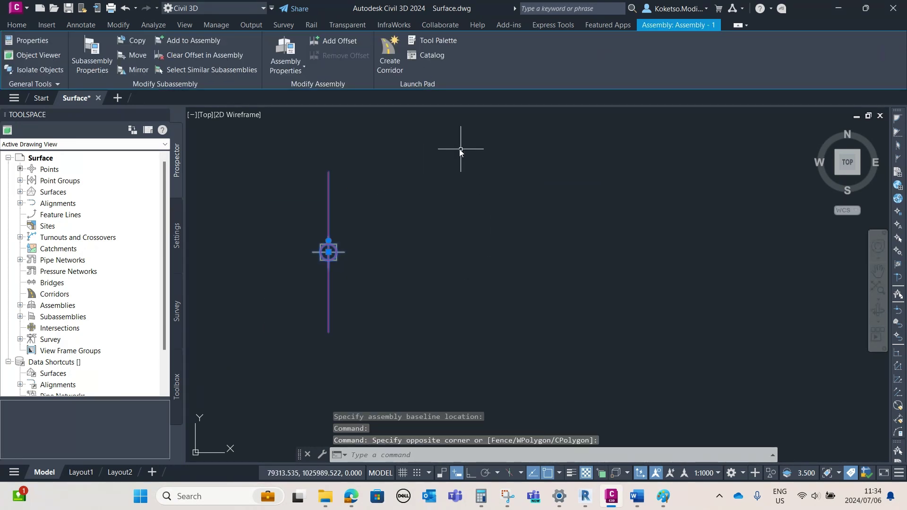
{"action": "left_click", "coordinate": [424, 40]}
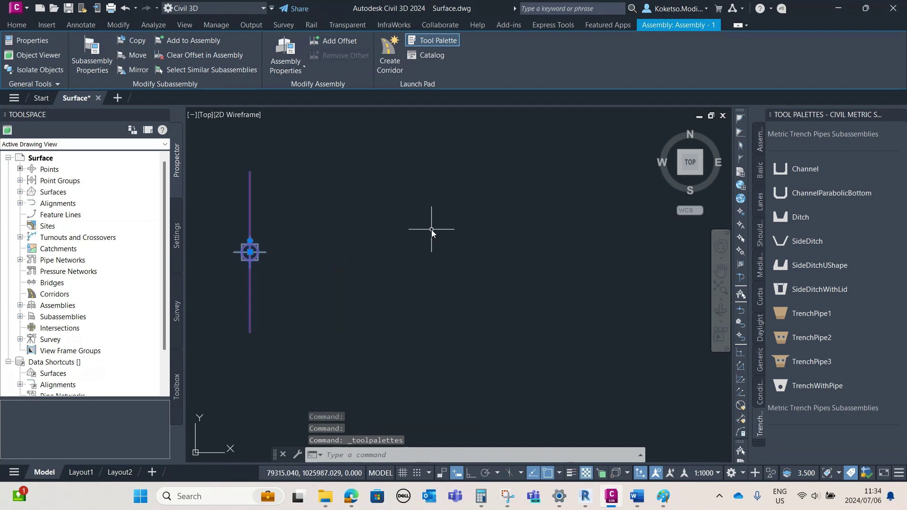
Add the Channel subassembly from the Metric Trench Pipes set to the Assembly - 1 baseline marker.
{"action": "middle_click_drag", "start_coordinate": [432, 230], "coordinate": [466, 236]}
{"action": "key", "text": "Escape"}
{"action": "middle_click_drag", "start_coordinate": [318, 248], "coordinate": [429, 249]}
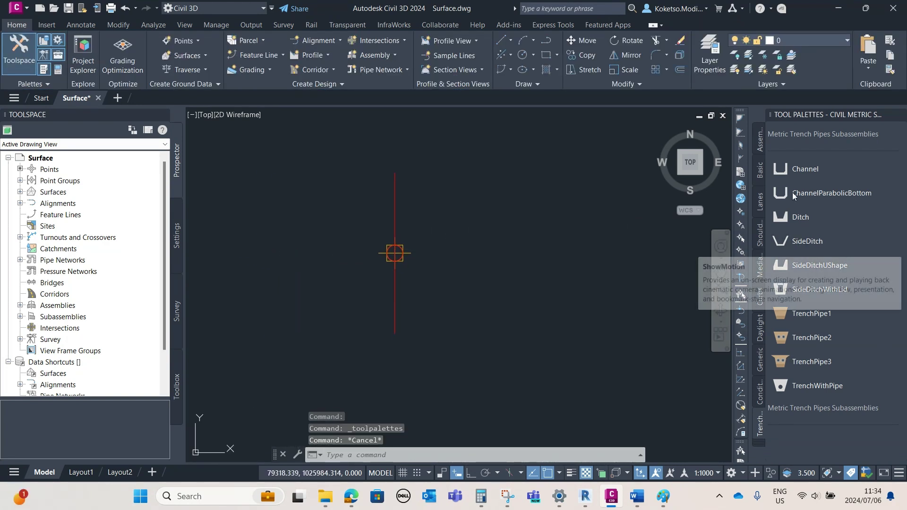
{"action": "left_click", "coordinate": [805, 169]}
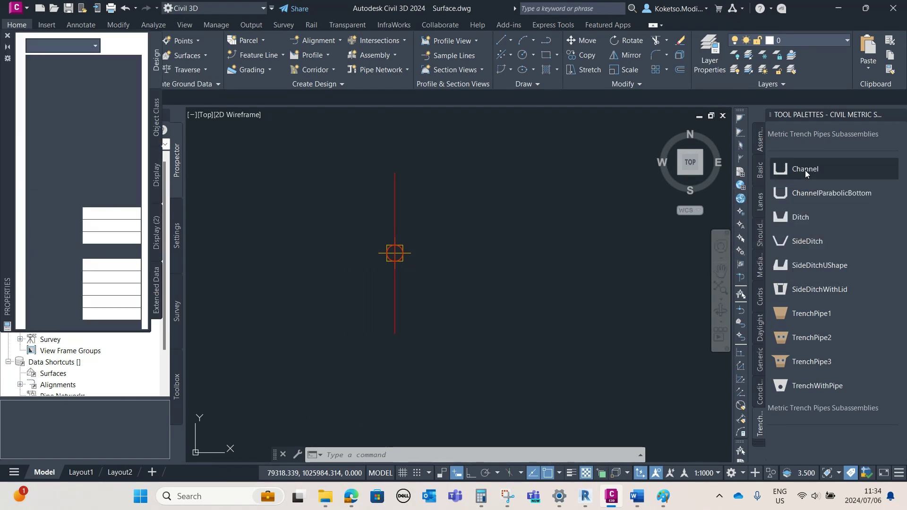
{"action": "left_click", "coordinate": [399, 258]}
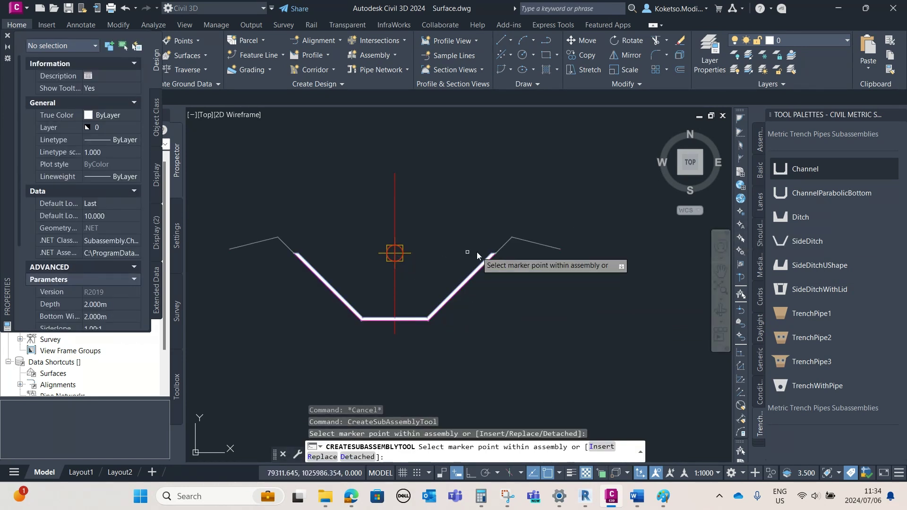
Finish placing the subassembly, then review the Channel subassembly's input parameters in its properties and close them.
{"action": "key", "text": "Escape"}
{"action": "middle_click_drag", "start_coordinate": [479, 273], "coordinate": [532, 268]}
{"action": "left_click", "coordinate": [559, 376]}
{"action": "left_click", "coordinate": [518, 277]}
{"action": "middle_click_drag", "start_coordinate": [449, 236], "coordinate": [488, 259]}
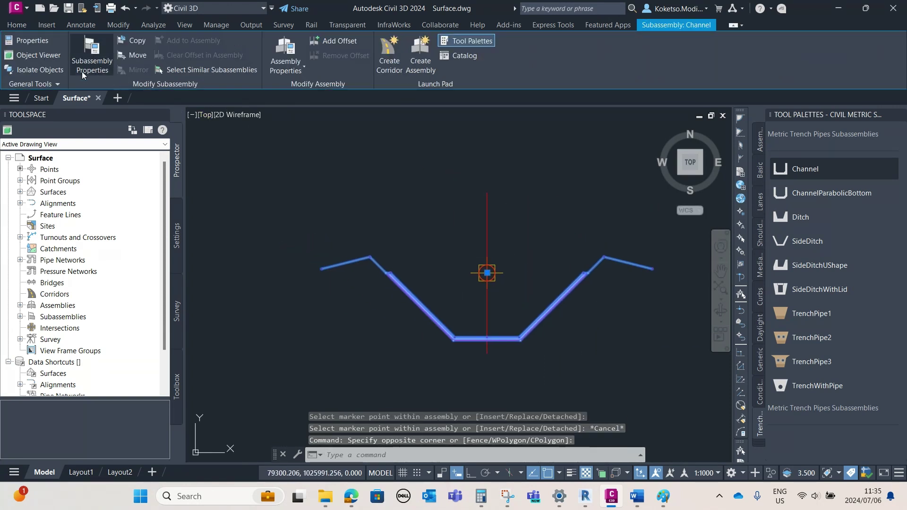
{"action": "left_click", "coordinate": [84, 50]}
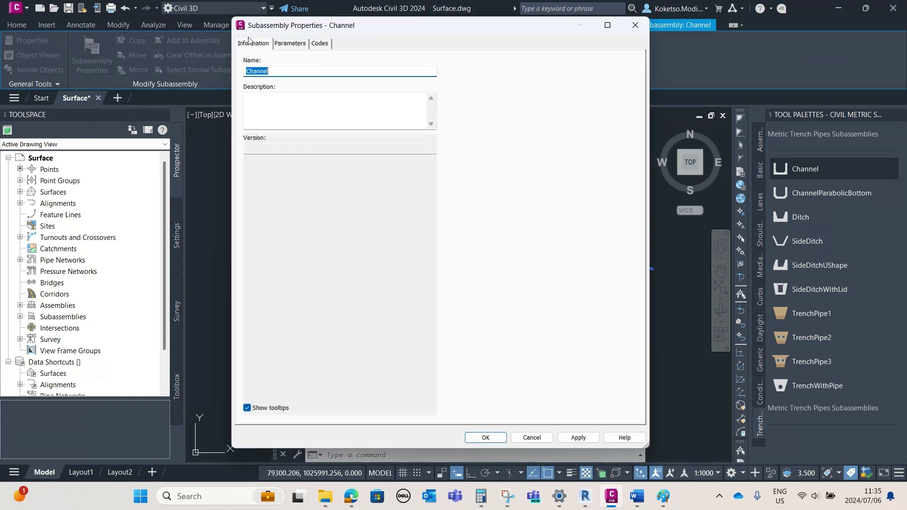
{"action": "left_click", "coordinate": [287, 44]}
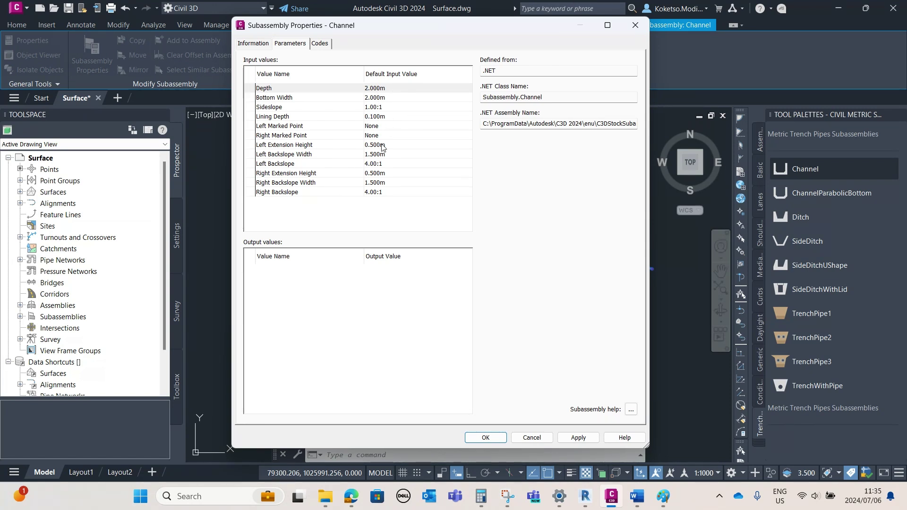
{"action": "key", "text": "Tab"}
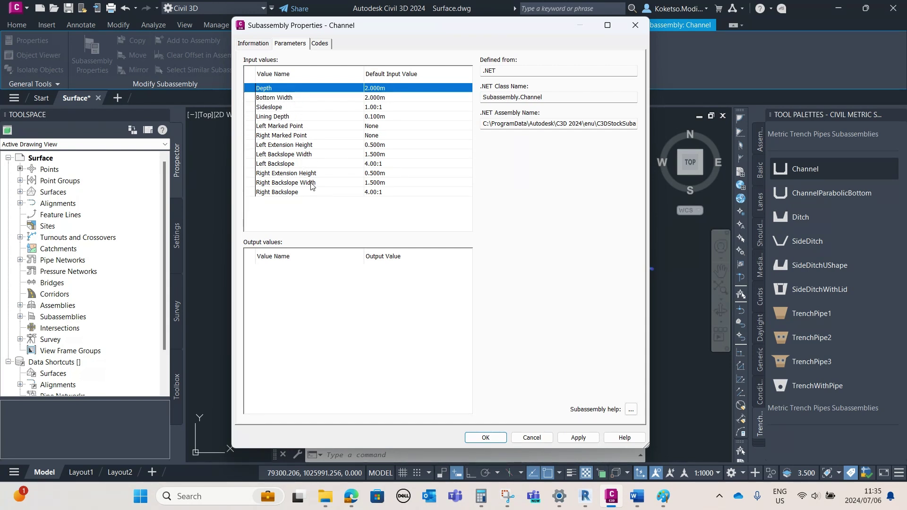
{"action": "left_click", "coordinate": [488, 437]}
{"action": "key", "text": "Escape"}
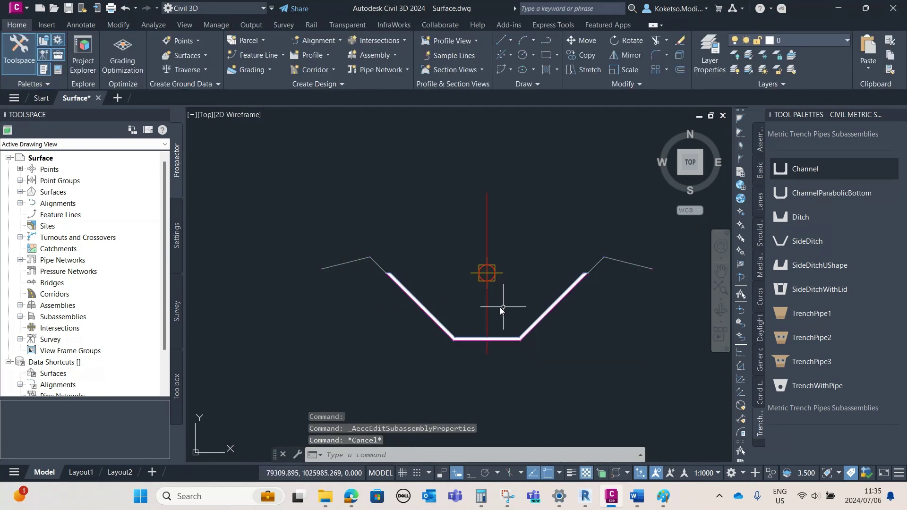
Close the subassembly tool palettes and return to the overview of the surface and profile view.
{"action": "scroll", "coordinate": [444, 297], "scroll_direction": "down", "scroll_amount": 5}
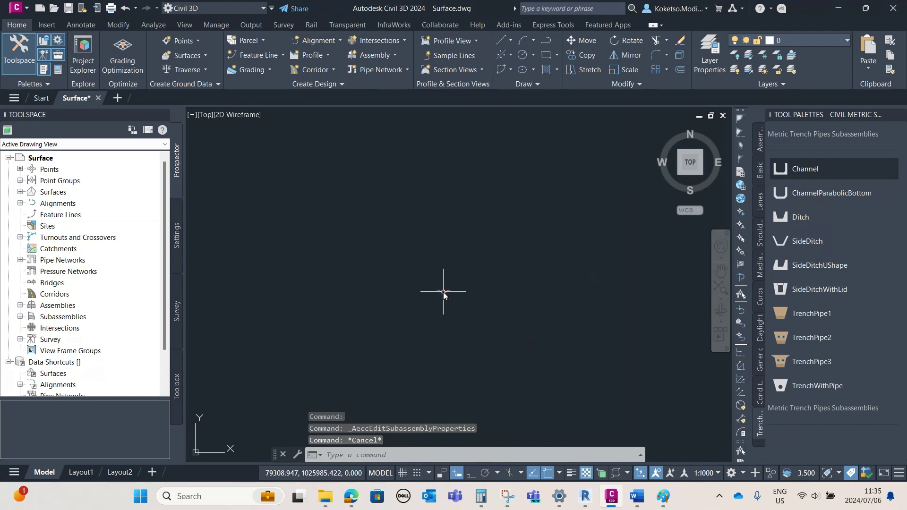
{"action": "scroll", "coordinate": [451, 304], "scroll_direction": "down", "scroll_amount": 6}
{"action": "scroll", "coordinate": [424, 210], "scroll_direction": "up", "scroll_amount": 4}
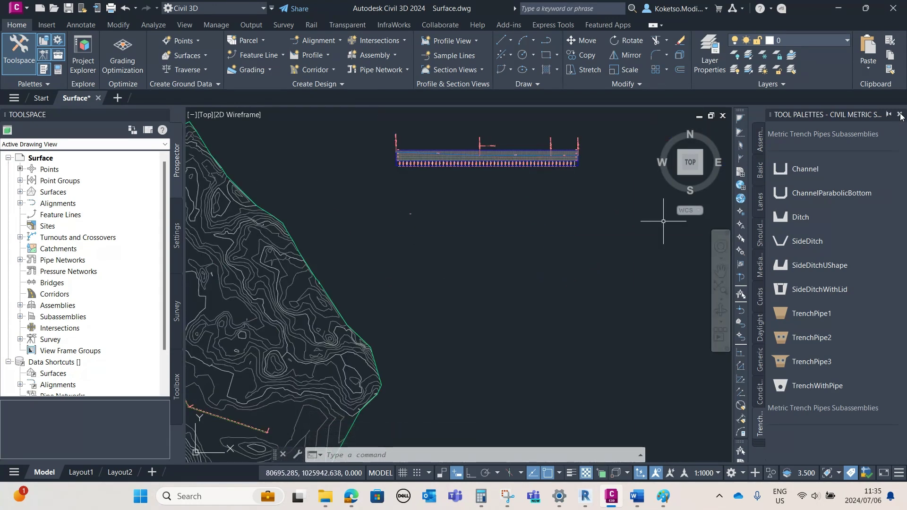
{"action": "left_click", "coordinate": [899, 115]}
{"action": "middle_click_drag", "start_coordinate": [486, 239], "coordinate": [461, 225]}
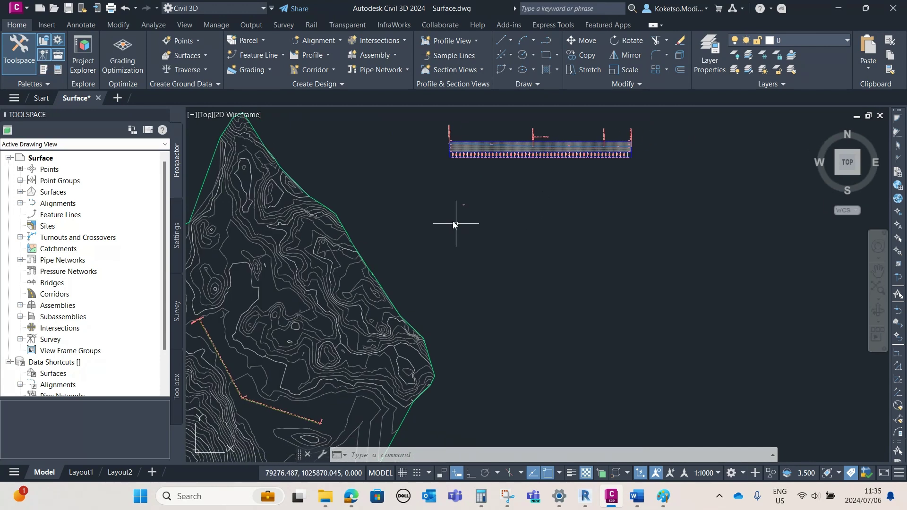
Start a corridor named Corridor - 1 with the Basic style and pick Assembly - 1 from the drawing as its assembly.
{"action": "left_click", "coordinate": [318, 69]}
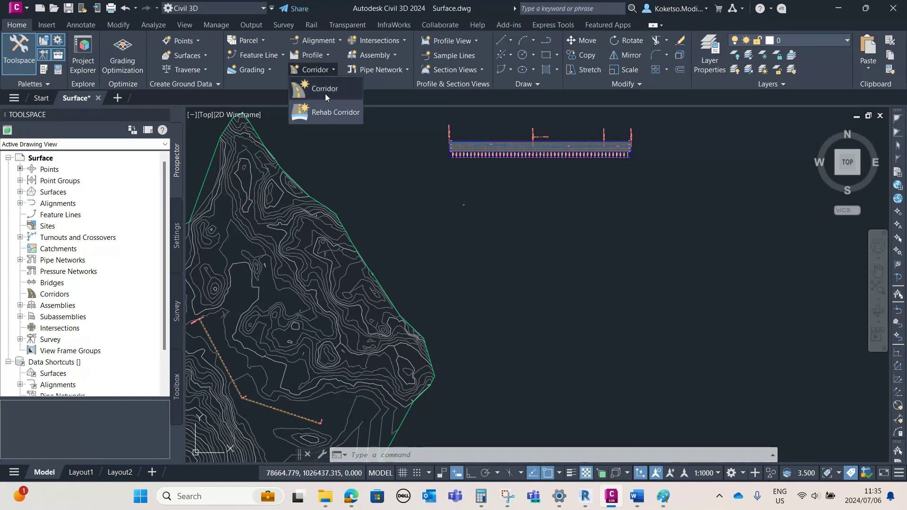
{"action": "left_click", "coordinate": [323, 92]}
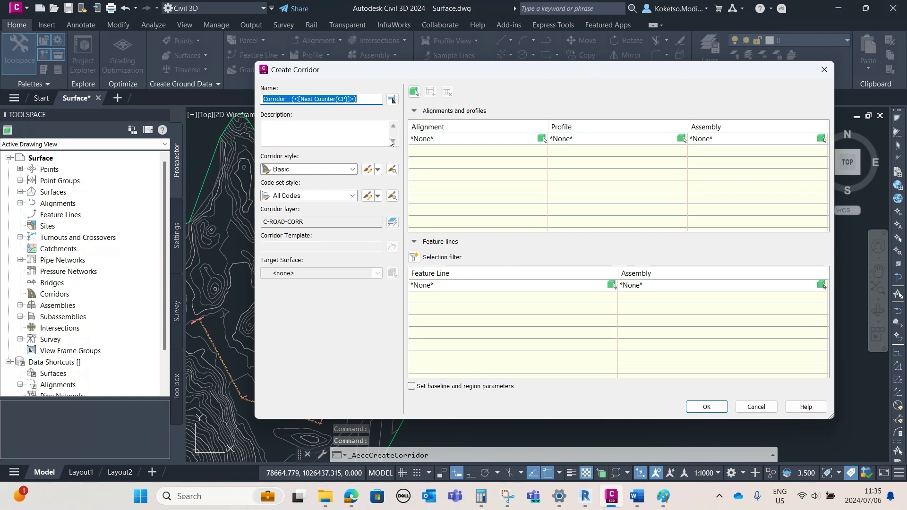
{"action": "left_click_drag", "start_coordinate": [368, 99], "coordinate": [300, 105]}
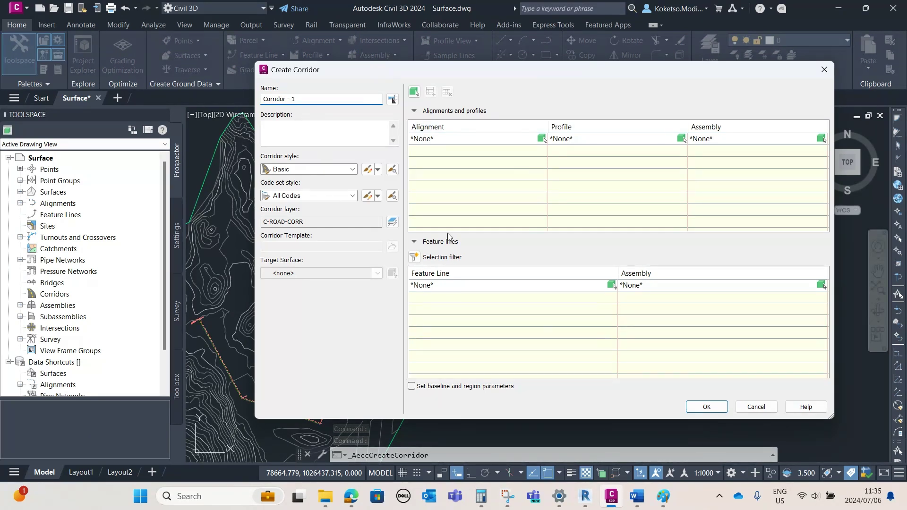
{"action": "left_click", "coordinate": [821, 139]}
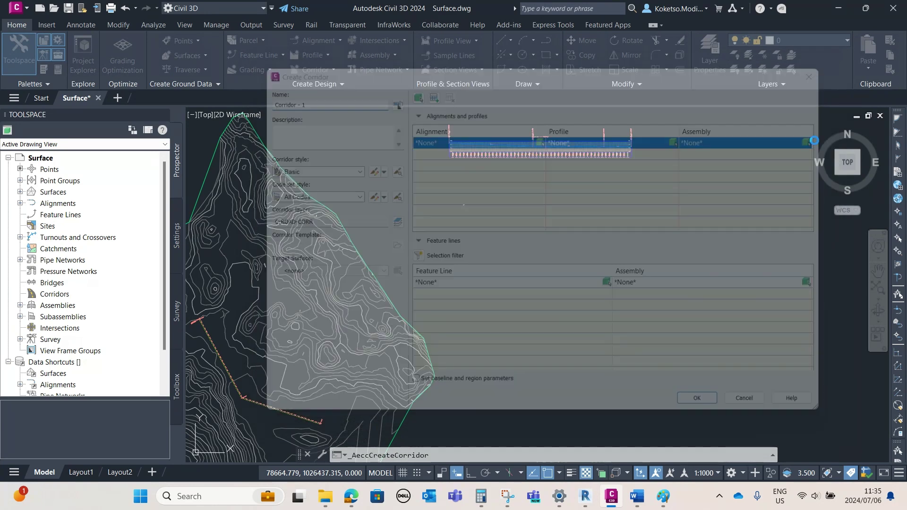
{"action": "scroll", "coordinate": [358, 307], "scroll_direction": "up", "scroll_amount": 5}
{"action": "mouse_move", "coordinate": [376, 196]}
{"action": "middle_mouse_down"}
{"action": "mouse_move", "coordinate": [358, 307]}
{"action": "mouse_move", "coordinate": [441, 307]}
{"action": "middle_mouse_up"}
{"action": "scroll", "coordinate": [433, 339], "scroll_direction": "up", "scroll_amount": 3}
{"action": "left_click", "coordinate": [430, 346]}
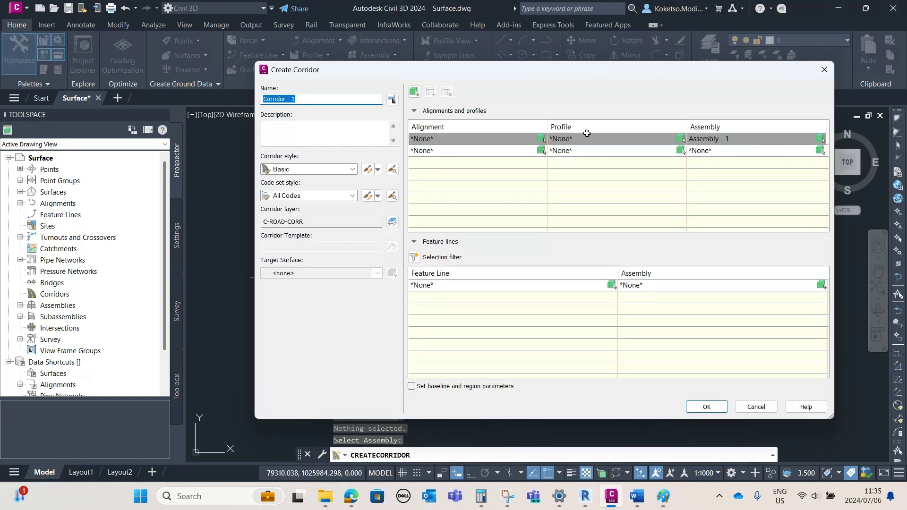
Pick design profile VA - 1 from the profile view for Corridor - 1 and accept the setup to reach the baseline and region parameters.
{"action": "left_click", "coordinate": [680, 139]}
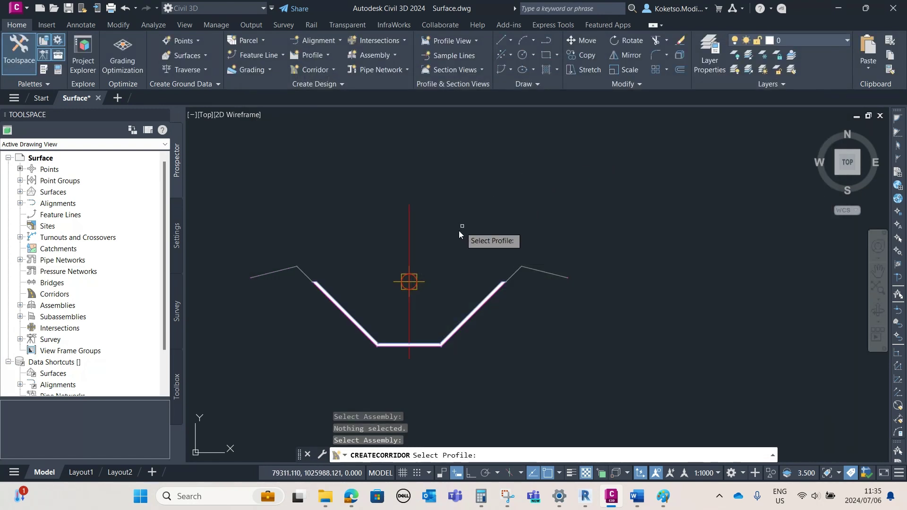
{"action": "scroll", "coordinate": [449, 255], "scroll_direction": "down", "scroll_amount": 5}
{"action": "scroll", "coordinate": [452, 232], "scroll_direction": "down", "scroll_amount": 5}
{"action": "scroll", "coordinate": [437, 204], "scroll_direction": "up", "scroll_amount": 4}
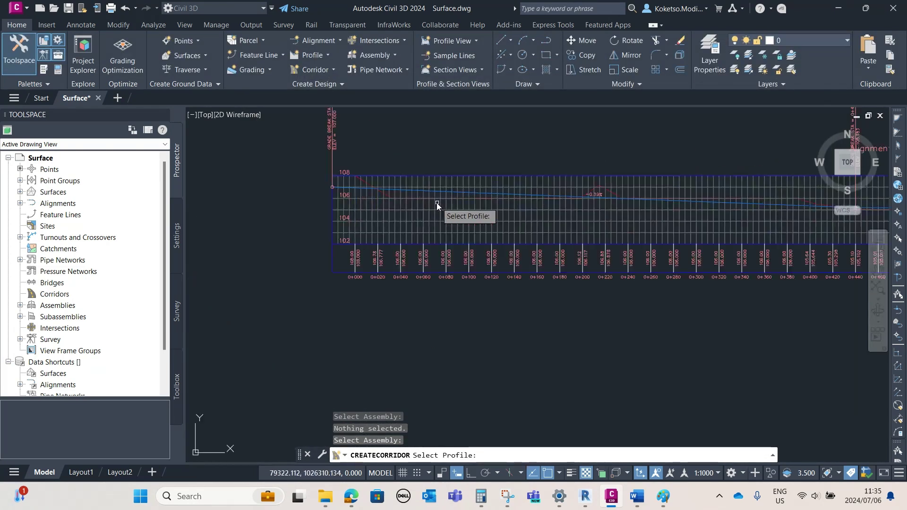
{"action": "left_click", "coordinate": [424, 199]}
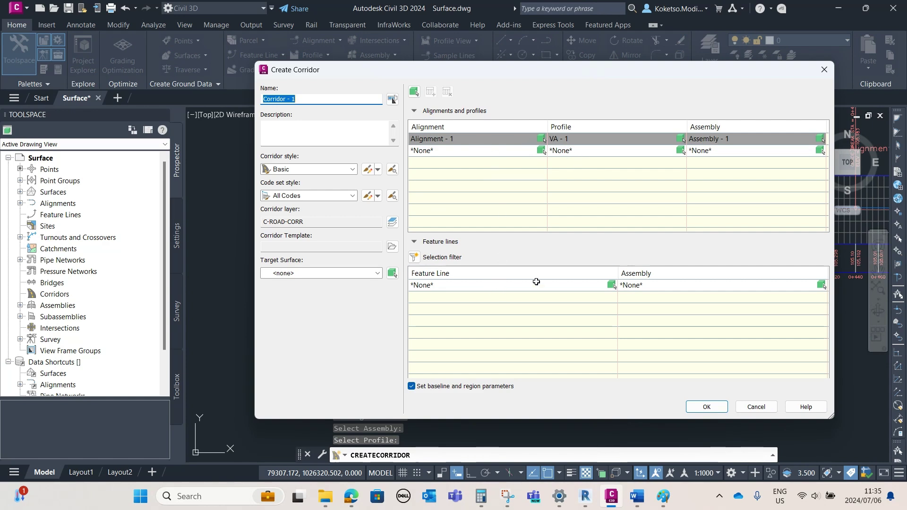
{"action": "left_click", "coordinate": [706, 407]}
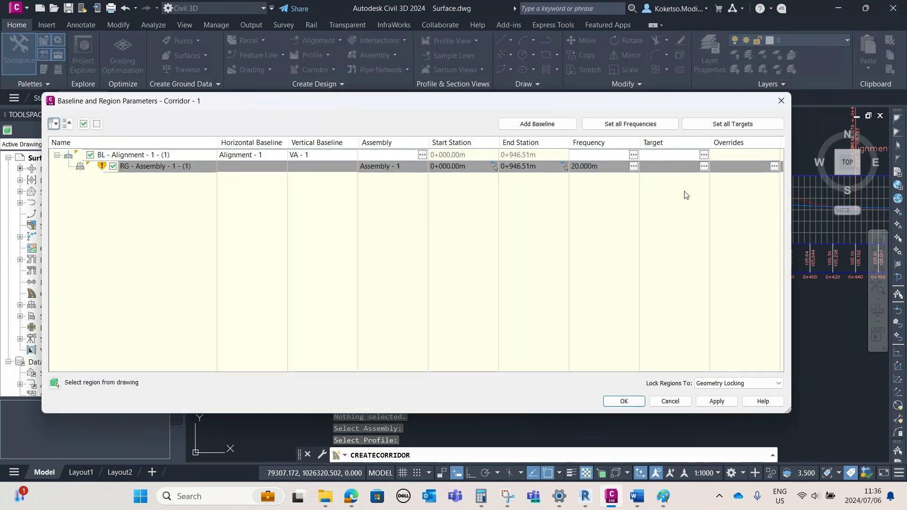
Open the target mapping for the Alignment - 1 baseline, enlarge it to read the subassembly names, and check its surface targets.
{"action": "left_click", "coordinate": [703, 155]}
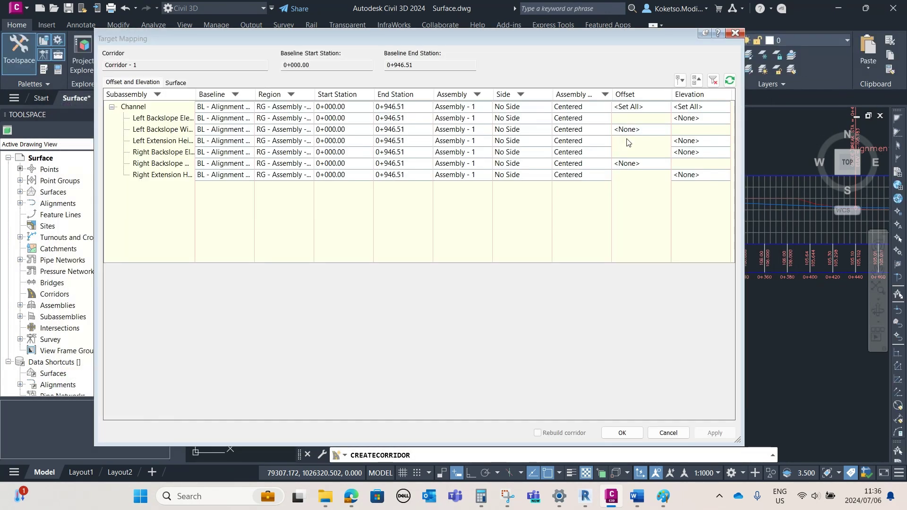
{"action": "left_click_drag", "start_coordinate": [195, 94], "coordinate": [232, 95]}
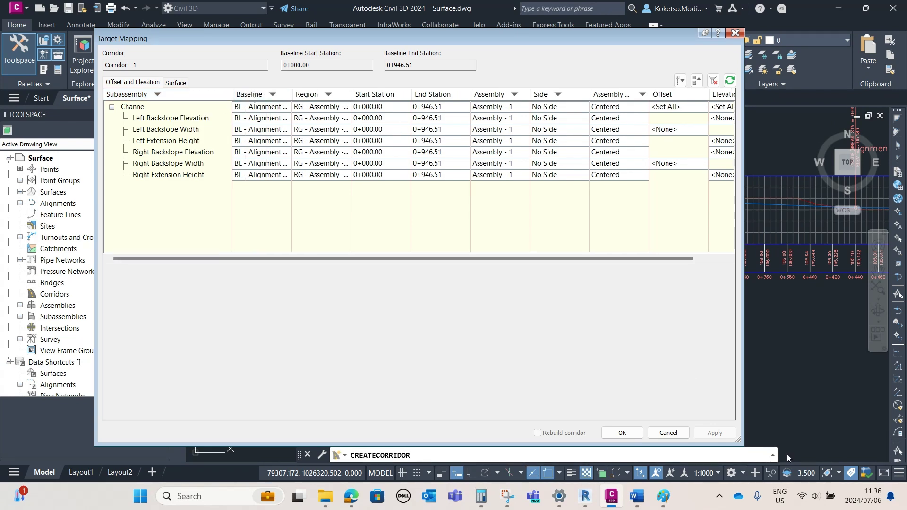
{"action": "left_click_drag", "start_coordinate": [737, 439], "coordinate": [839, 439]}
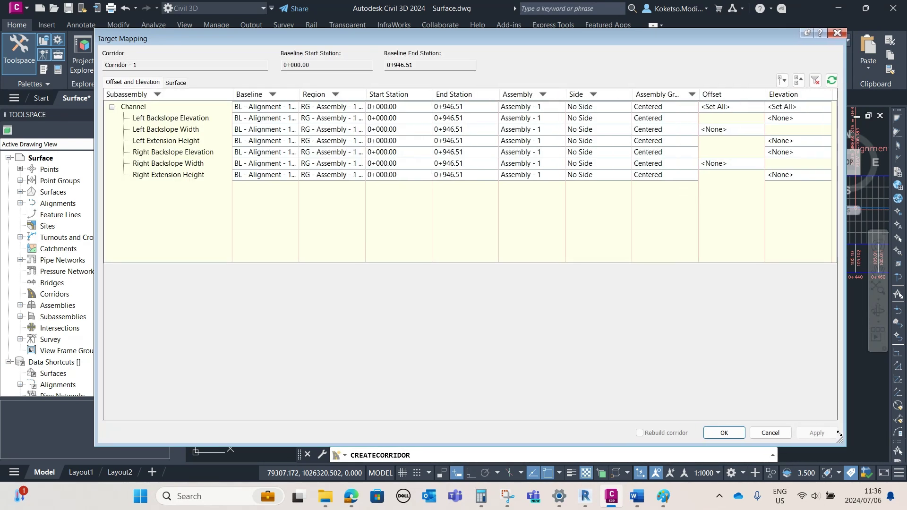
{"action": "left_click", "coordinate": [176, 83]}
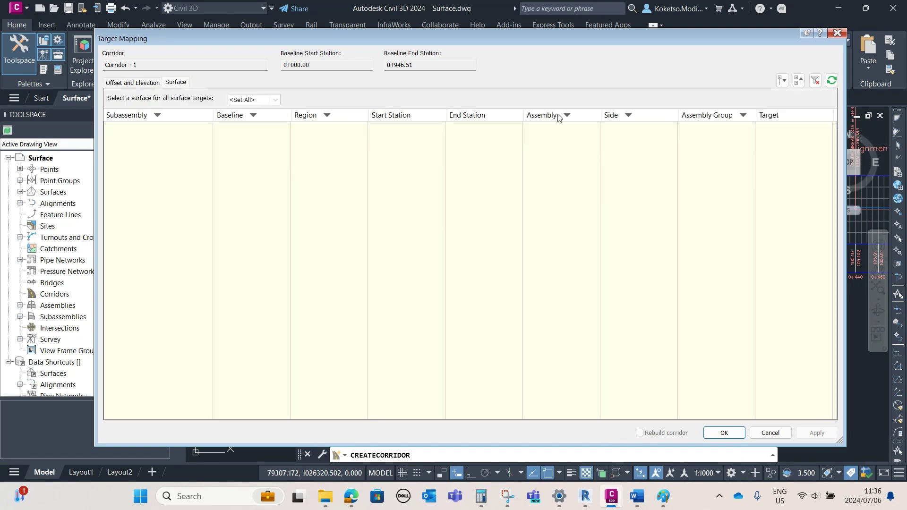
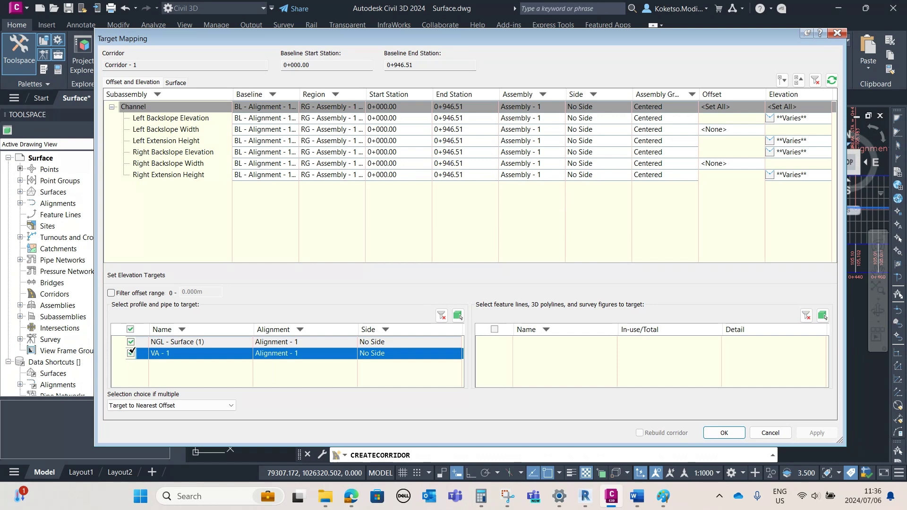
Remove VA - 1 and NGL - Surface (1) from the Channel's elevation targets and inspect the left backslope width and elevation targets.
{"action": "left_click", "coordinate": [130, 354]}
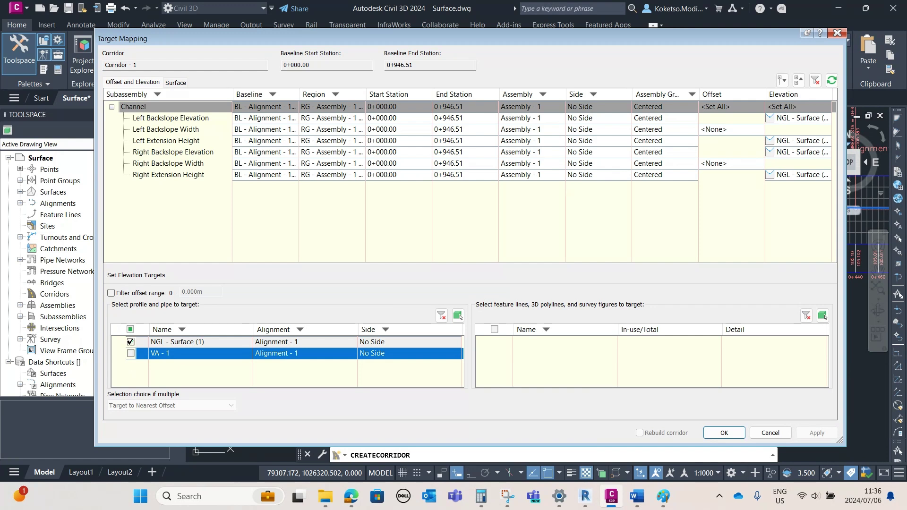
{"action": "left_click", "coordinate": [130, 341]}
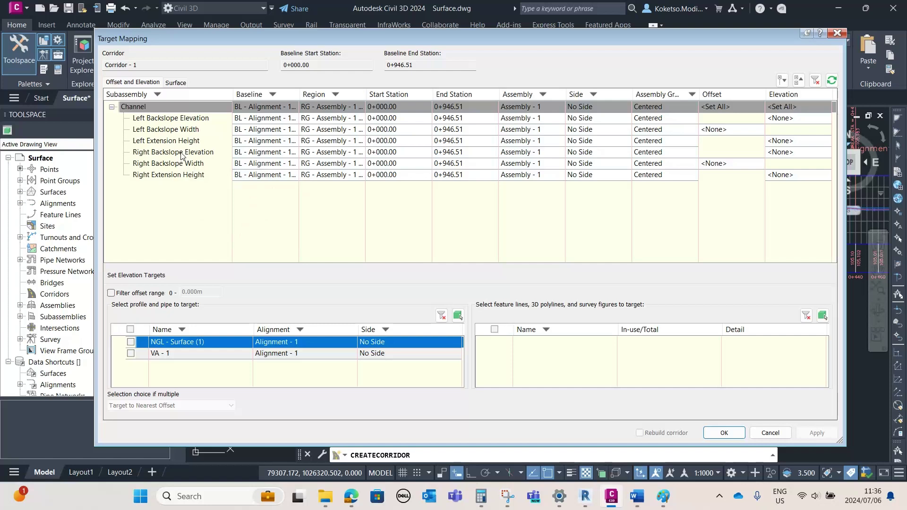
{"action": "left_click", "coordinate": [746, 133]}
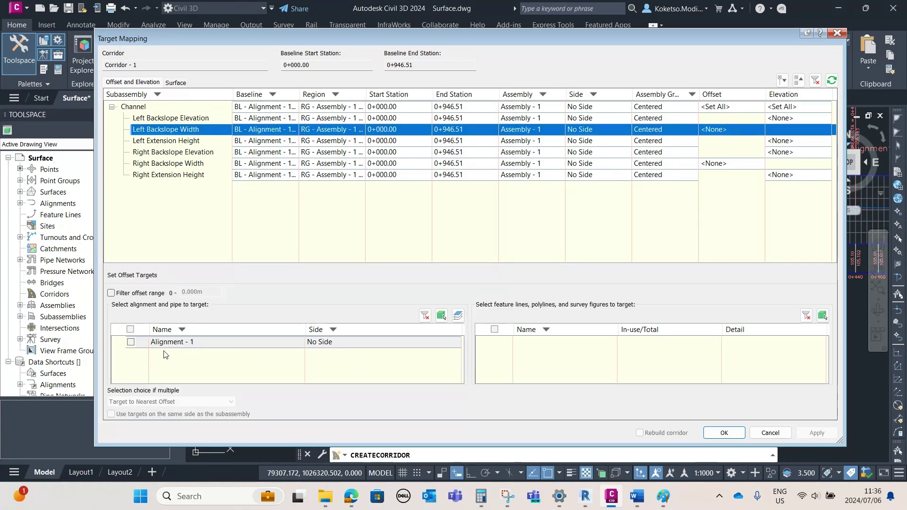
{"action": "left_click", "coordinate": [159, 119]}
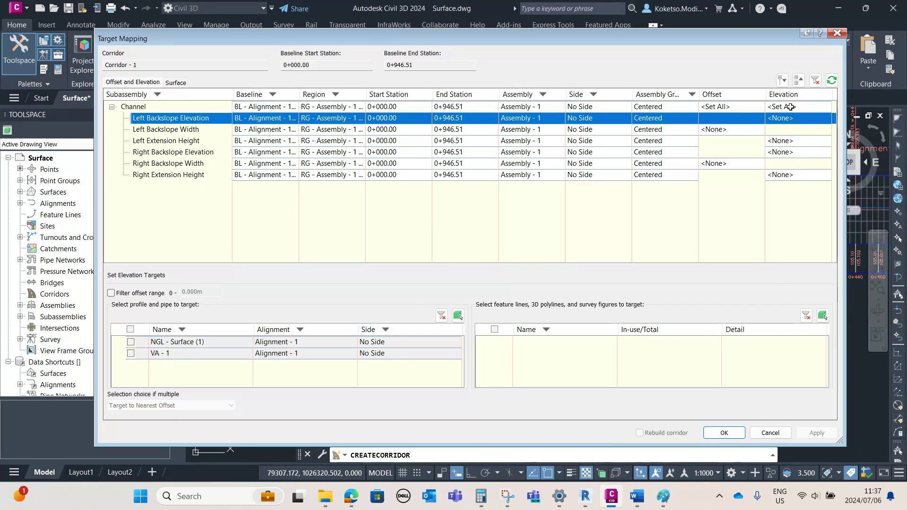
{"action": "left_click", "coordinate": [632, 227]}
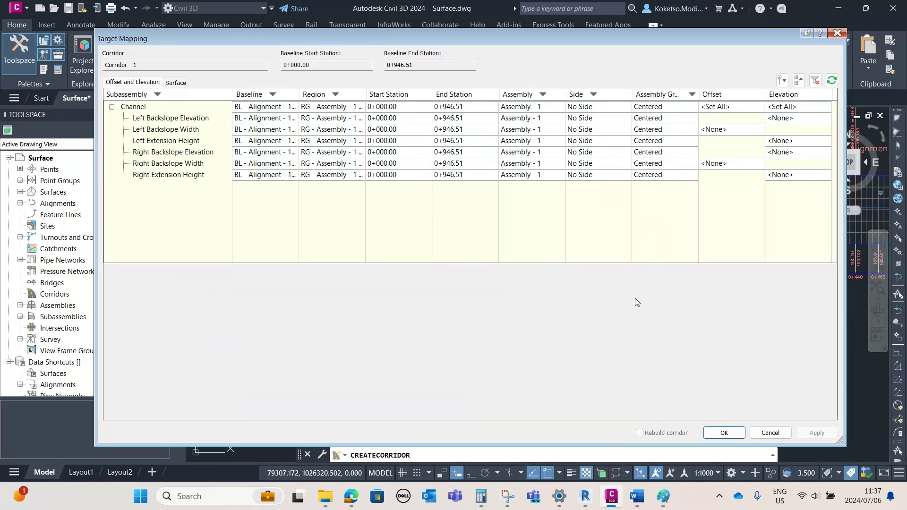
Cancel the target mapping and baseline parameters, and undo the corridor creation.
{"action": "left_click", "coordinate": [769, 432]}
{"action": "key", "text": "Escape"}
{"action": "scroll", "coordinate": [446, 236], "scroll_direction": "up", "scroll_amount": 10}
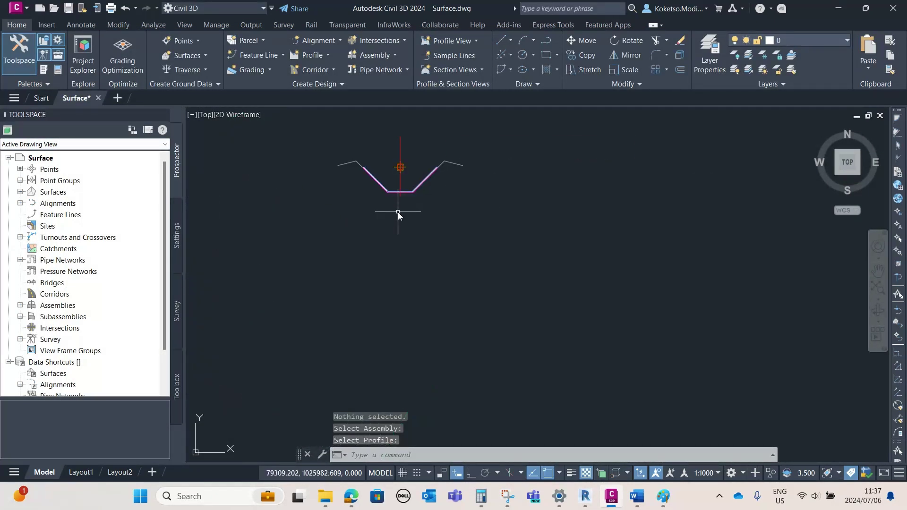
{"action": "key", "text": "ctrl+z"}
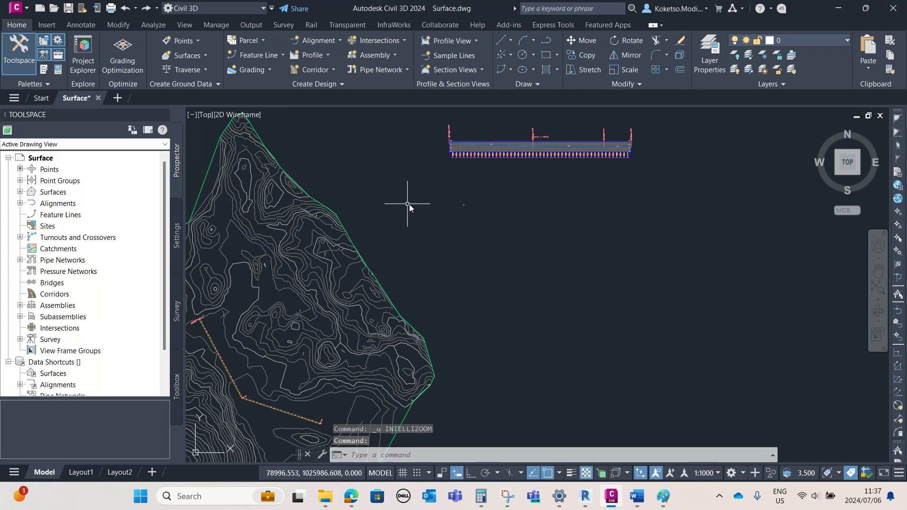
{"action": "left_click", "coordinate": [135, 9]}
{"action": "left_click", "coordinate": [140, 24]}
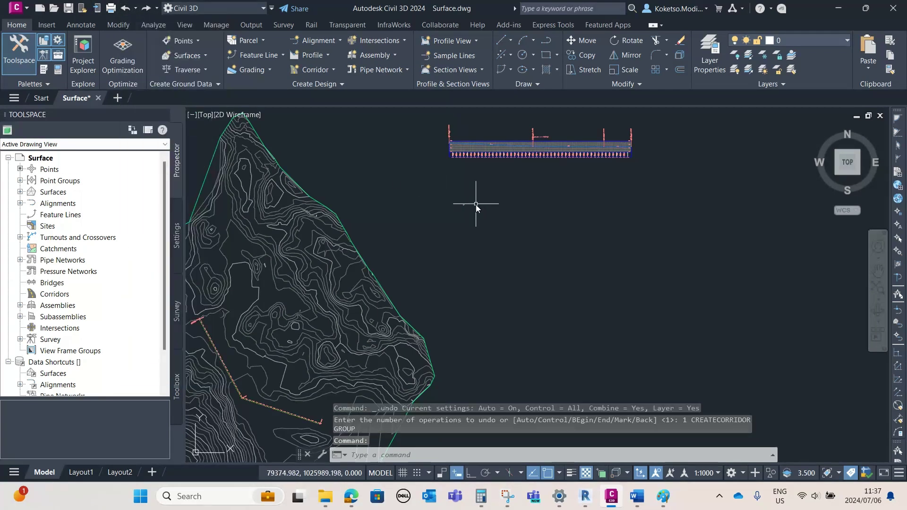
Start a new corridor with the default name and styles, picking Assembly - 1 from the drawing as its assembly.
{"action": "left_click", "coordinate": [333, 70]}
{"action": "left_click", "coordinate": [312, 86]}
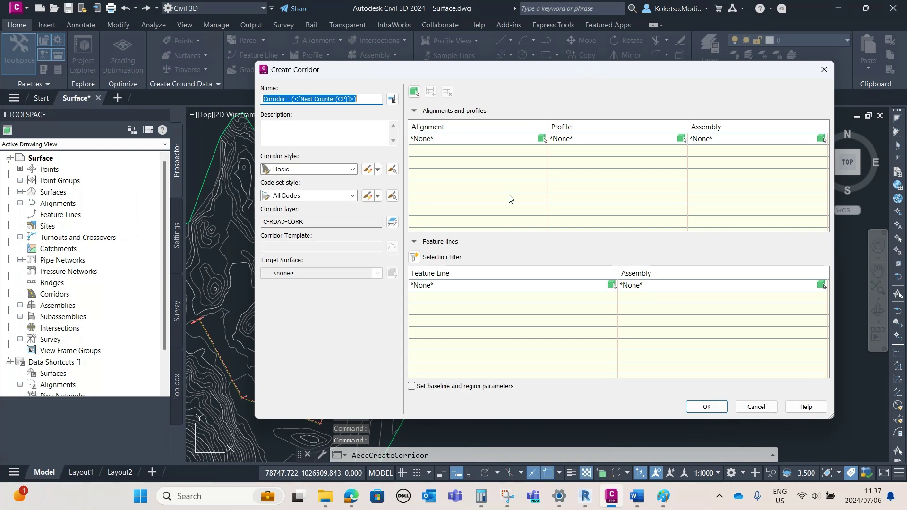
{"action": "left_click", "coordinate": [825, 140]}
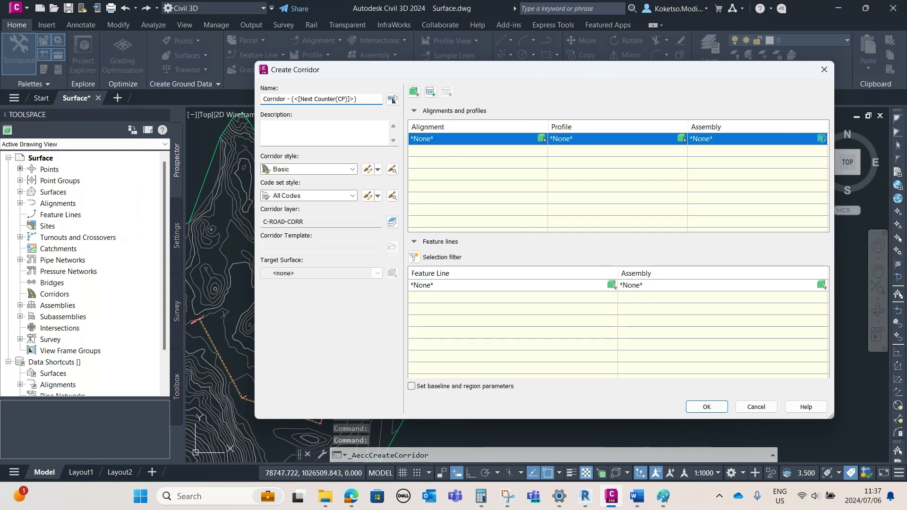
{"action": "scroll", "coordinate": [468, 199], "scroll_direction": "up", "scroll_amount": 5}
{"action": "scroll", "coordinate": [397, 381], "scroll_direction": "up", "scroll_amount": 4}
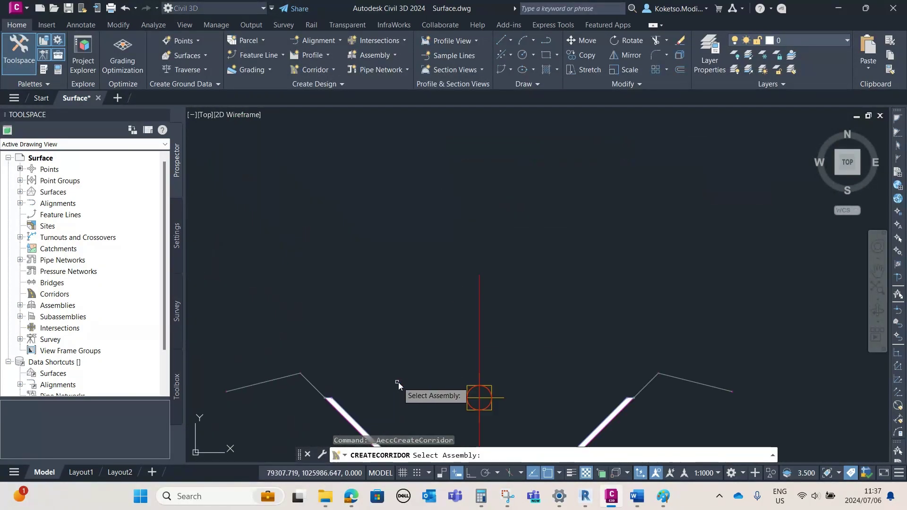
{"action": "left_click", "coordinate": [477, 396]}
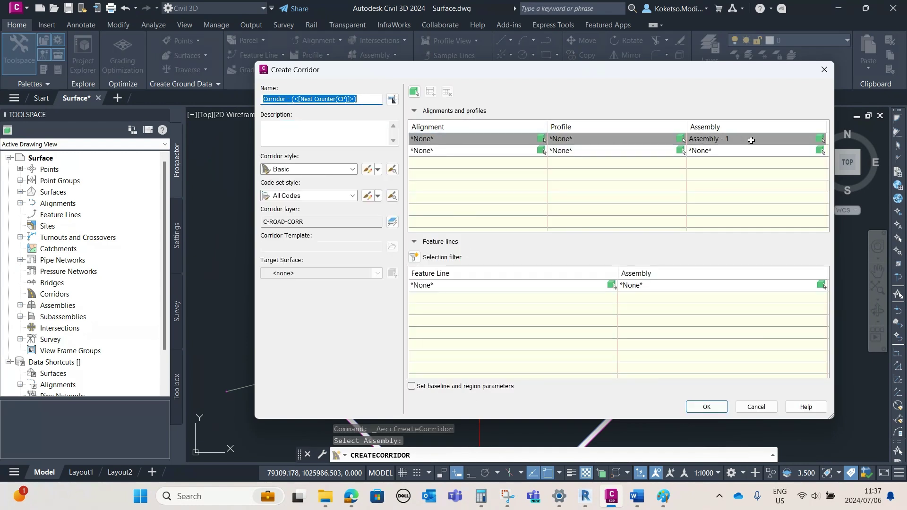
Pick design profile VA - 1 from the profile view as the corridor's profile.
{"action": "left_click", "coordinate": [680, 138]}
{"action": "scroll", "coordinate": [535, 268], "scroll_direction": "down", "scroll_amount": 5}
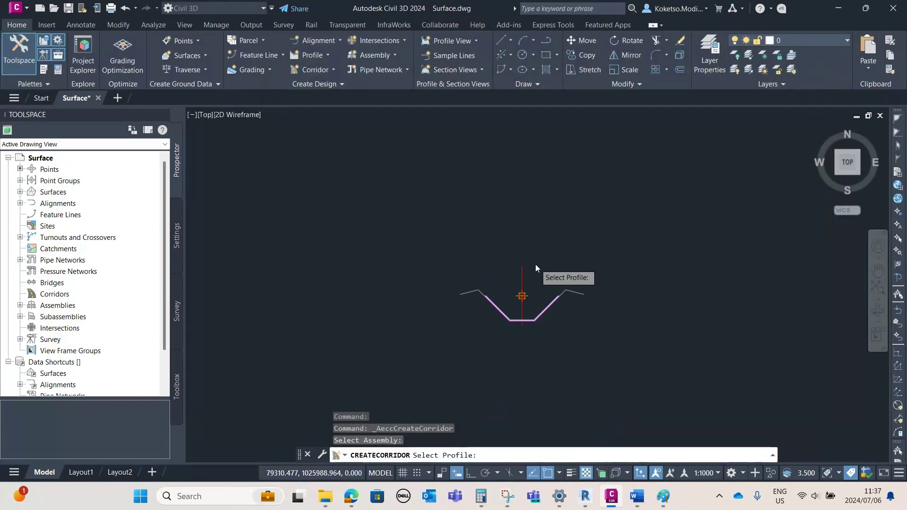
{"action": "scroll", "coordinate": [506, 253], "scroll_direction": "up", "scroll_amount": 3}
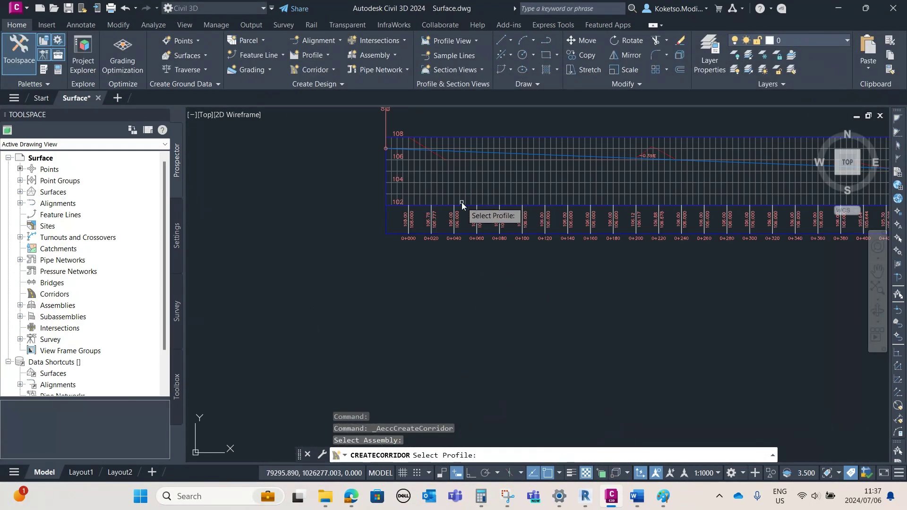
{"action": "middle_click_drag", "start_coordinate": [461, 205], "coordinate": [406, 236]}
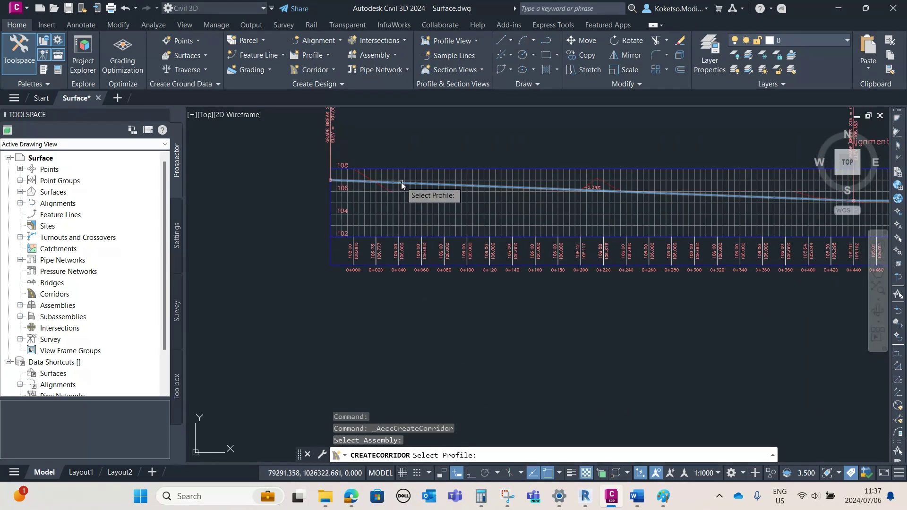
{"action": "left_click", "coordinate": [401, 183]}
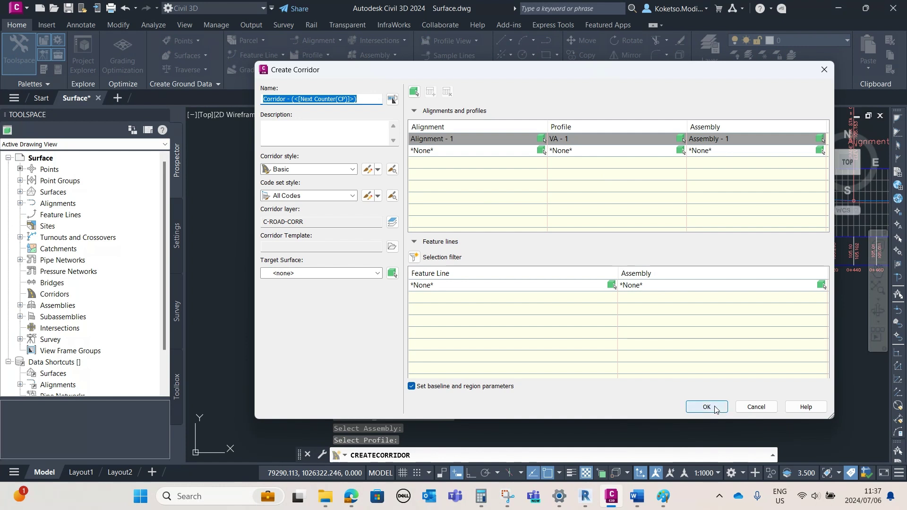
Set the corridor's target surface to NGL and accept the creation settings with baseline and region parameters enabled.
{"action": "left_click", "coordinate": [318, 273]}
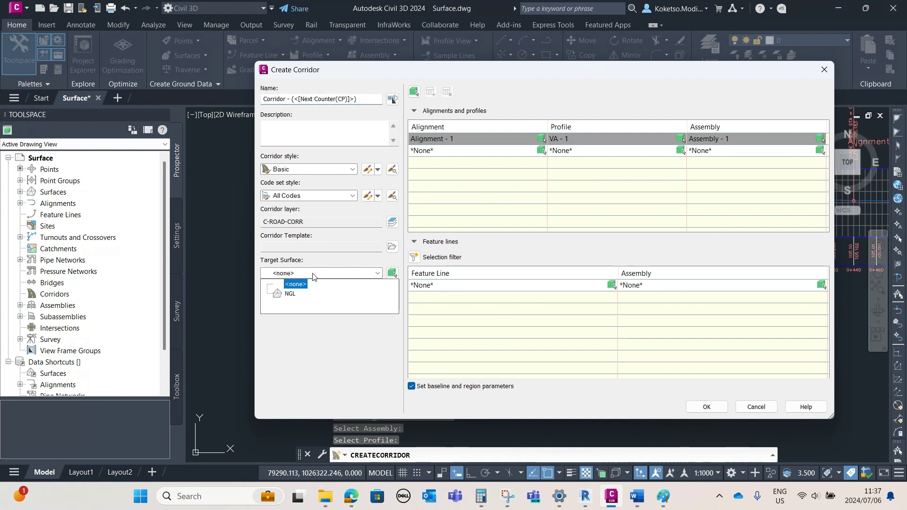
{"action": "left_click", "coordinate": [290, 296]}
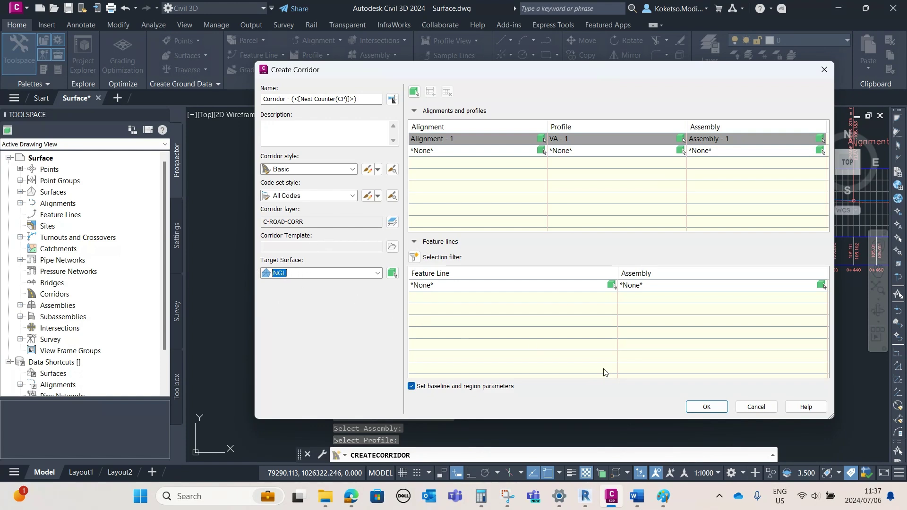
{"action": "left_click", "coordinate": [703, 406]}
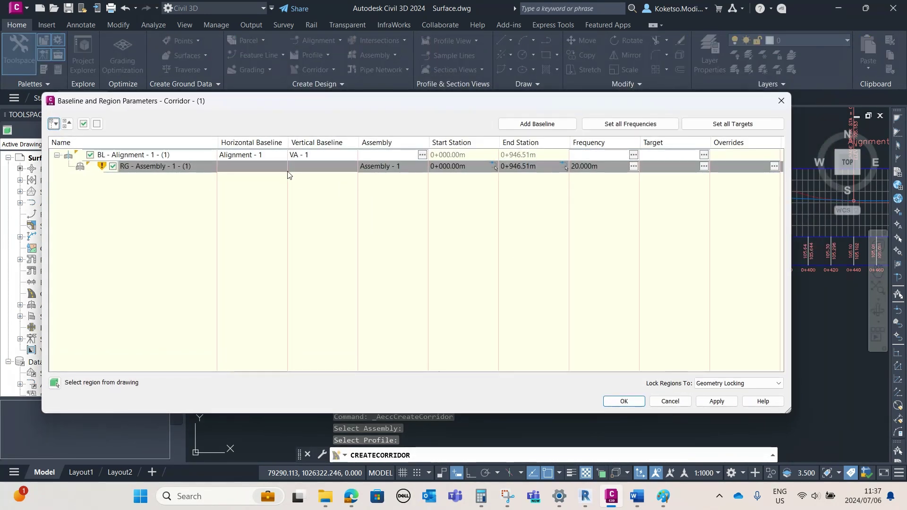
Open the target mapping for the Alignment - 1 baseline and check the Channel's elevation targets and surface targets.
{"action": "left_click", "coordinate": [703, 155]}
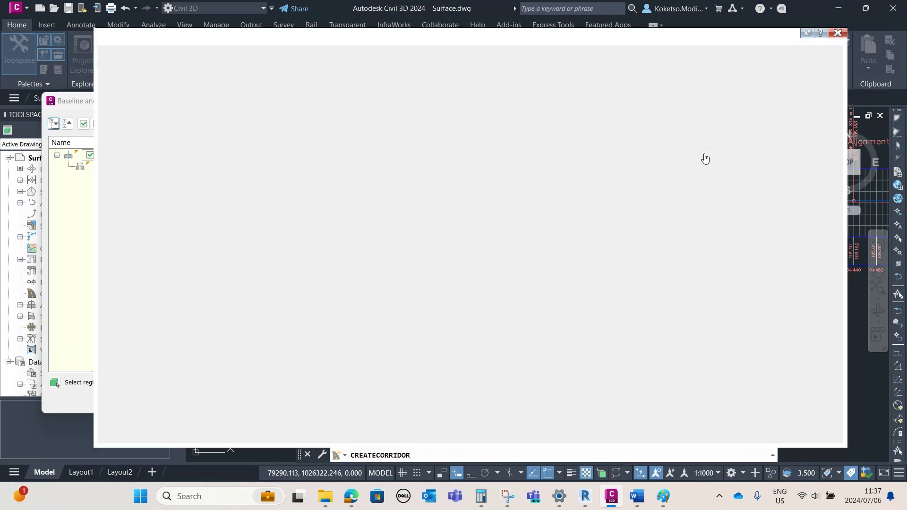
{"action": "left_click", "coordinate": [789, 118]}
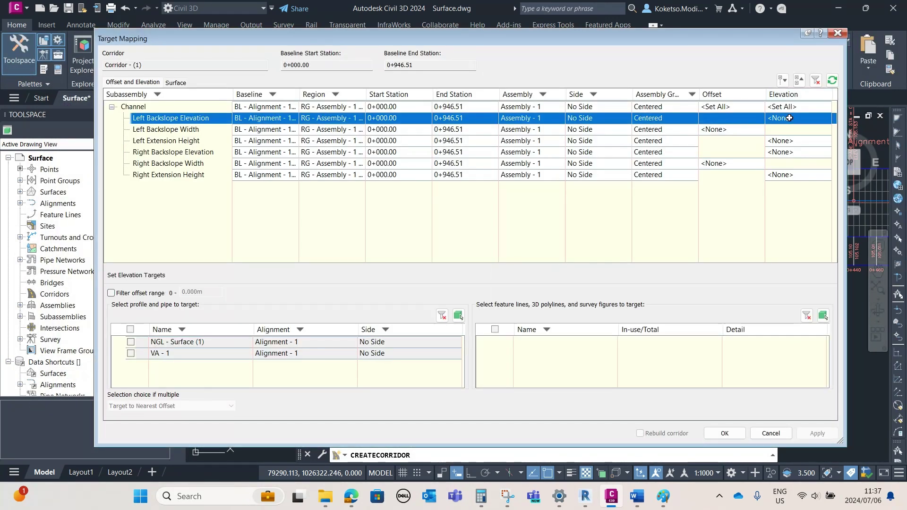
{"action": "left_click", "coordinate": [790, 111]}
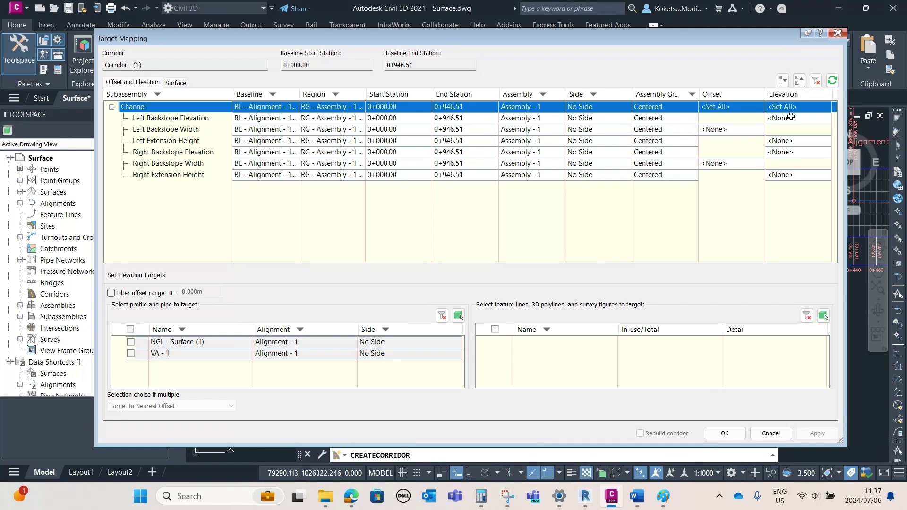
{"action": "left_click", "coordinate": [173, 83]}
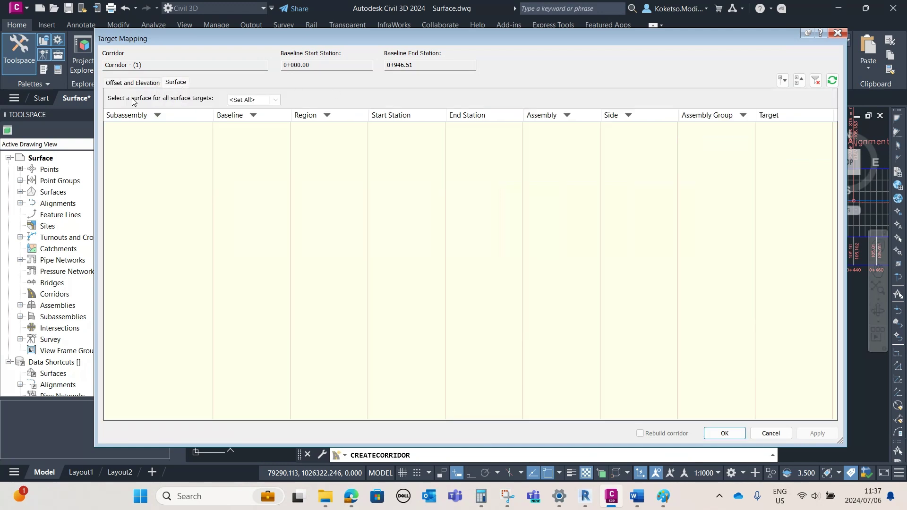
{"action": "left_click", "coordinate": [153, 84]}
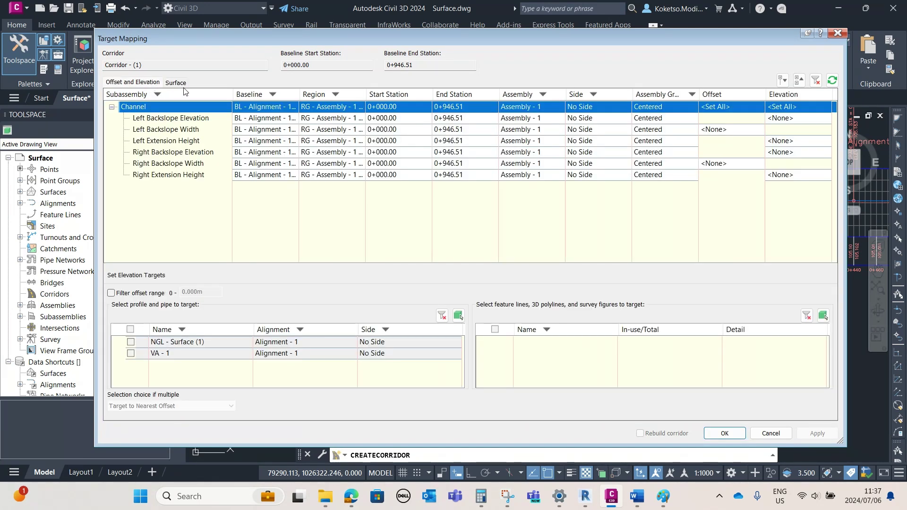
Choose VA - 1 as the elevation target for the Channel's left backslope and accept the target mapping.
{"action": "left_click", "coordinate": [788, 120]}
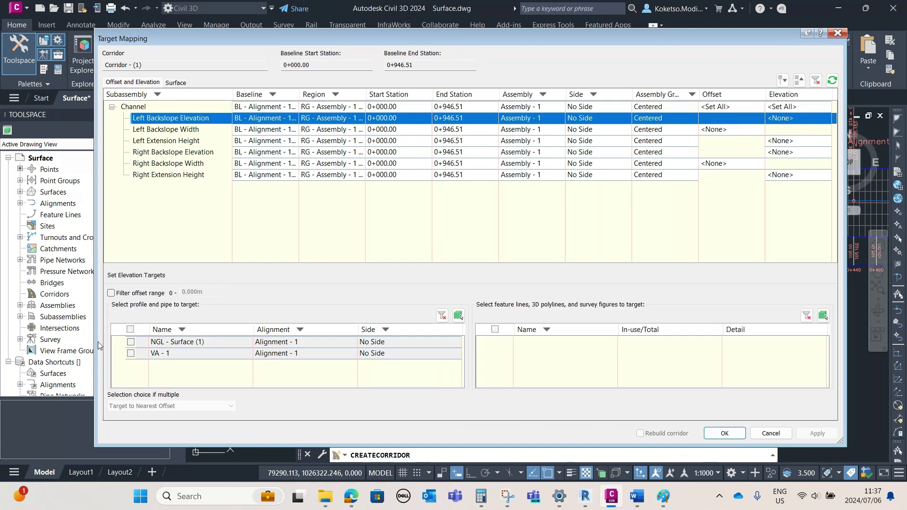
{"action": "left_click", "coordinate": [290, 248]}
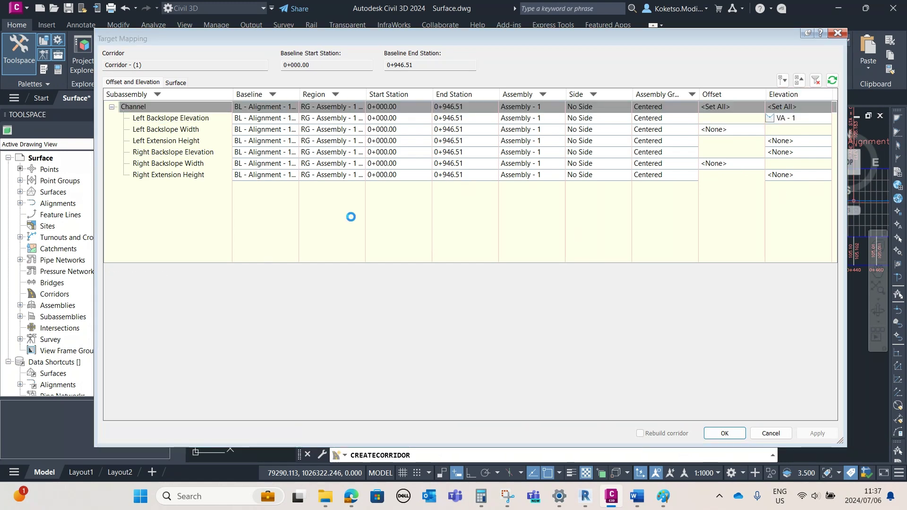
{"action": "left_click", "coordinate": [444, 223]}
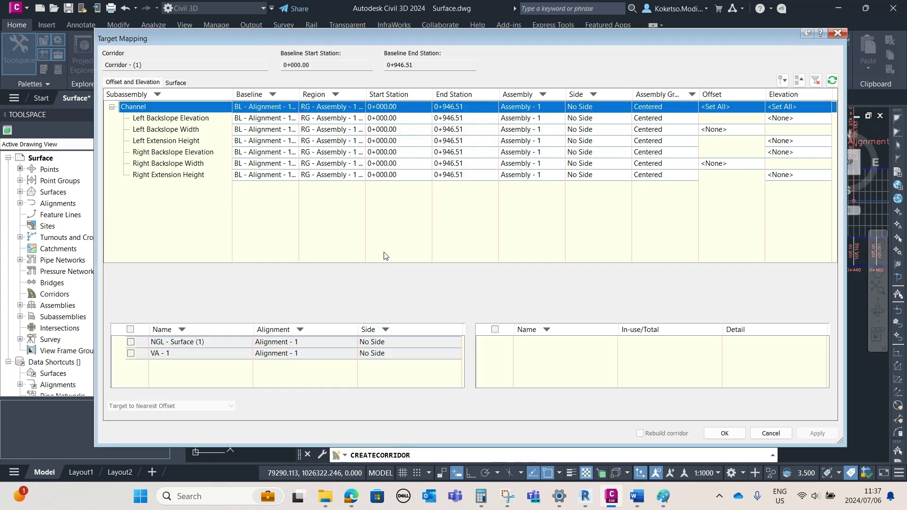
{"action": "left_click", "coordinate": [130, 353]}
{"action": "left_click", "coordinate": [724, 434]}
Apply the baseline and region parameters, rebuild the corridor and accept the settings.
{"action": "left_click", "coordinate": [711, 402]}
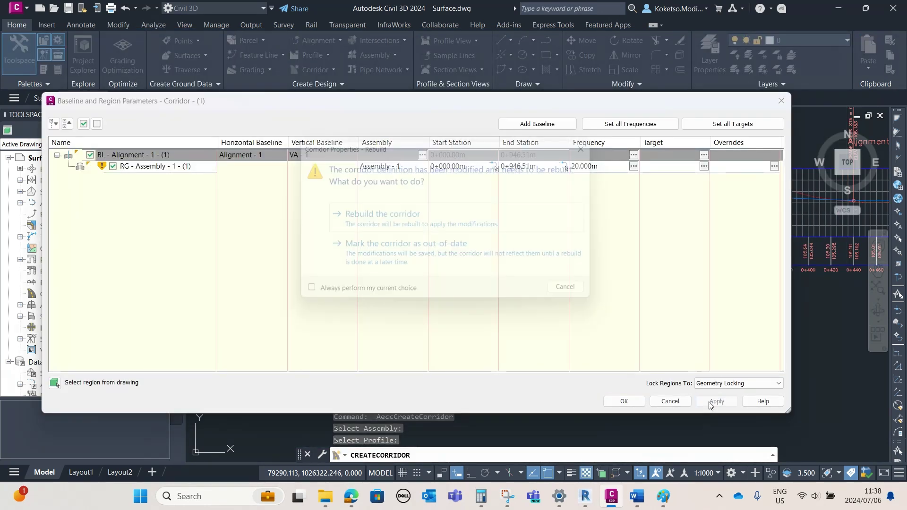
{"action": "left_click", "coordinate": [383, 216]}
{"action": "left_click", "coordinate": [621, 400]}
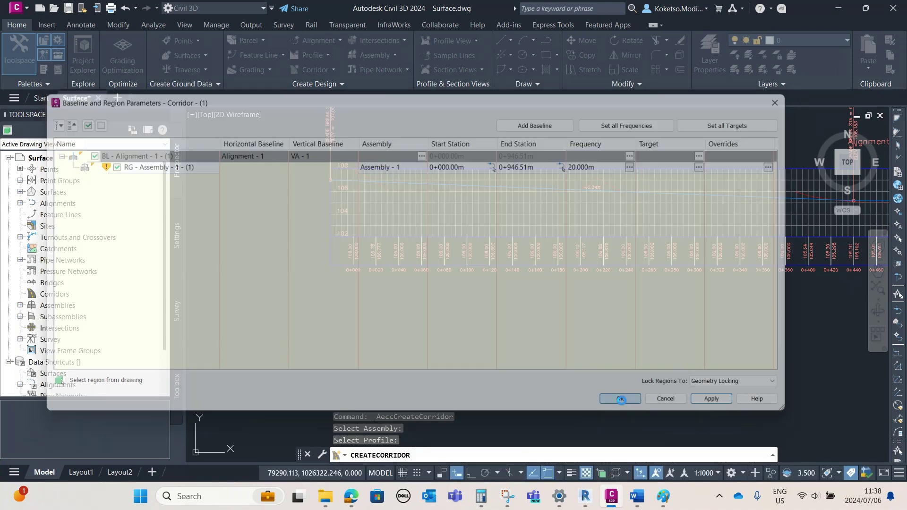
Select the new corridor in plan near its end station 0+946.51 and open it in Object Viewer.
{"action": "scroll", "coordinate": [474, 233], "scroll_direction": "down", "scroll_amount": 5}
{"action": "scroll", "coordinate": [339, 370], "scroll_direction": "up", "scroll_amount": 5}
{"action": "middle_click_drag", "start_coordinate": [339, 371], "coordinate": [348, 243]}
{"action": "scroll", "coordinate": [573, 375], "scroll_direction": "up", "scroll_amount": 6}
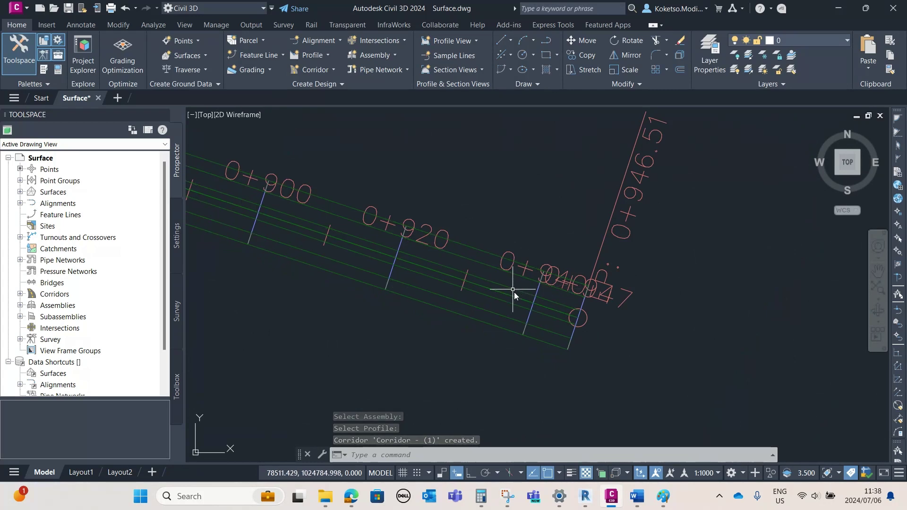
{"action": "scroll", "coordinate": [474, 307], "scroll_direction": "down", "scroll_amount": 5}
{"action": "scroll", "coordinate": [478, 301], "scroll_direction": "up", "scroll_amount": 4}
{"action": "left_click", "coordinate": [478, 301]}
{"action": "right_click", "coordinate": [477, 301]}
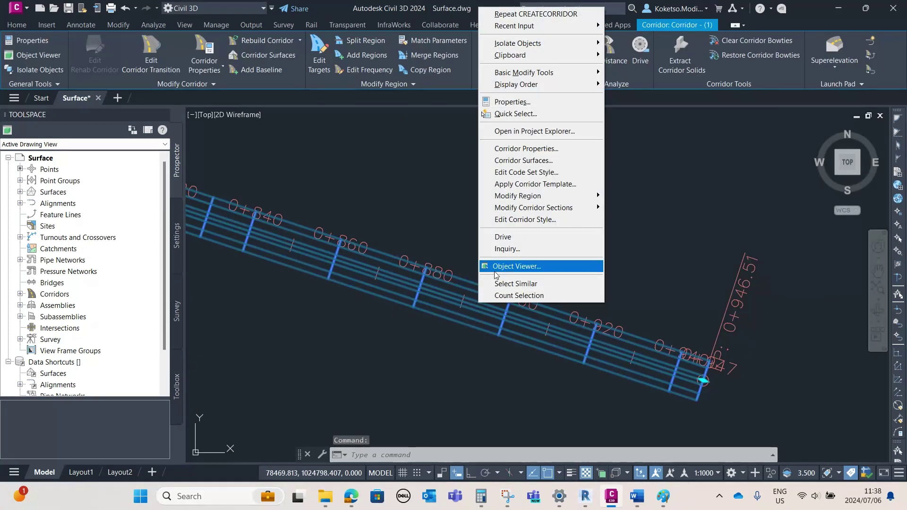
{"action": "left_click", "coordinate": [508, 266]}
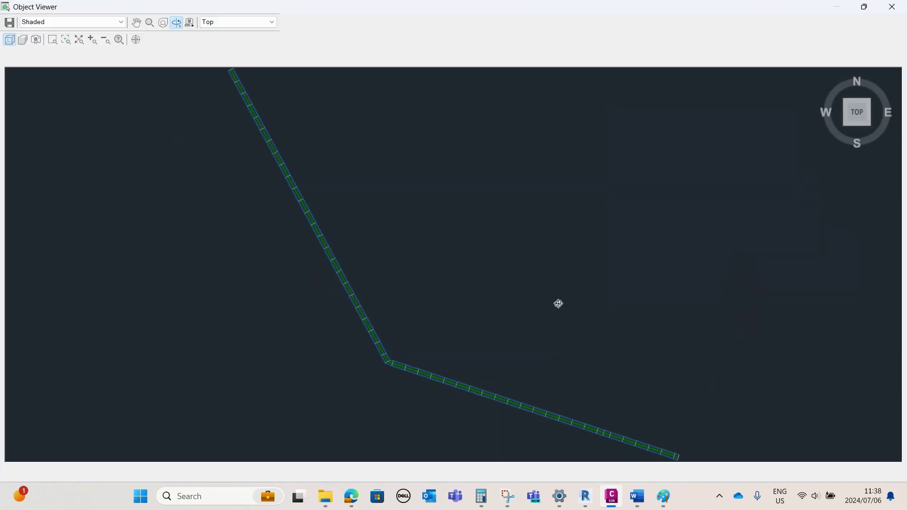
Examine the channel corridor in 3D from several angles and along both of its legs, and close the viewer.
{"action": "left_click_drag", "start_coordinate": [559, 304], "coordinate": [480, 275]}
{"action": "scroll", "coordinate": [612, 355], "scroll_direction": "up", "scroll_amount": 5}
{"action": "left_click_drag", "start_coordinate": [612, 355], "coordinate": [456, 312]}
{"action": "scroll", "coordinate": [543, 316], "scroll_direction": "down", "scroll_amount": 5}
{"action": "scroll", "coordinate": [297, 249], "scroll_direction": "up", "scroll_amount": 5}
{"action": "left_click_drag", "start_coordinate": [356, 304], "coordinate": [514, 378]}
{"action": "scroll", "coordinate": [456, 364], "scroll_direction": "up", "scroll_amount": 5}
{"action": "scroll", "coordinate": [451, 361], "scroll_direction": "down", "scroll_amount": 5}
{"action": "left_click_drag", "start_coordinate": [173, 143], "coordinate": [315, 245]}
{"action": "left_click_drag", "start_coordinate": [151, 216], "coordinate": [712, 141]}
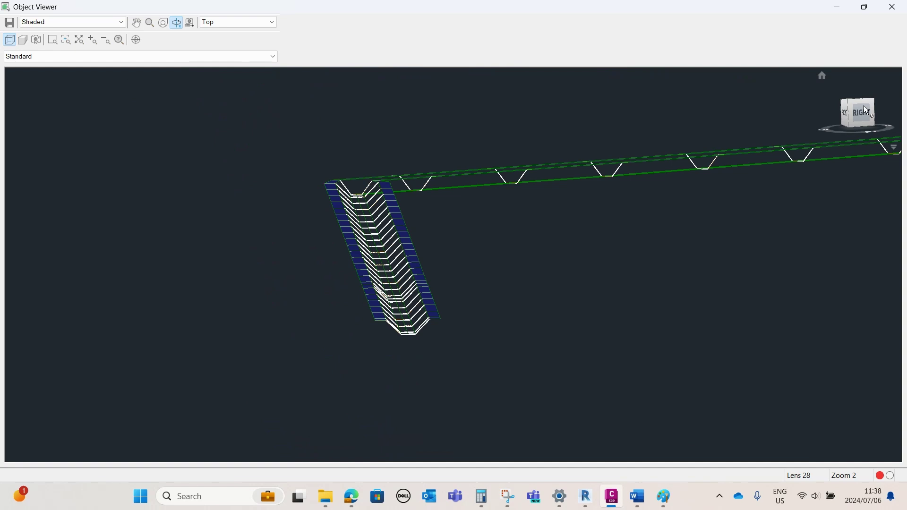
{"action": "left_click", "coordinate": [892, 6]}
Examine the corridor's route across the NGL surface contours in plan view.
{"action": "scroll", "coordinate": [433, 273], "scroll_direction": "down", "scroll_amount": 3}
{"action": "scroll", "coordinate": [433, 273], "scroll_direction": "down", "scroll_amount": 4}
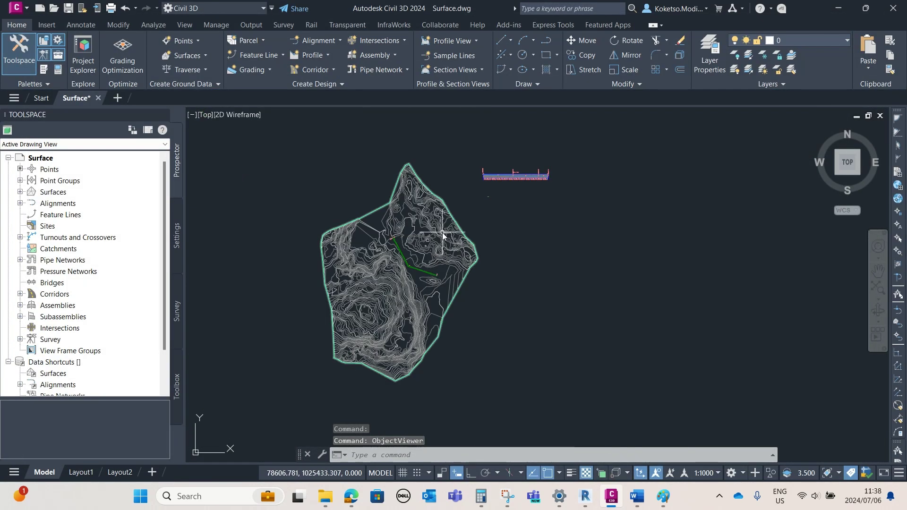
{"action": "scroll", "coordinate": [407, 245], "scroll_direction": "up", "scroll_amount": 2}
{"action": "scroll", "coordinate": [196, 346], "scroll_direction": "up", "scroll_amount": 3}
{"action": "scroll", "coordinate": [249, 352], "scroll_direction": "up", "scroll_amount": 2}
{"action": "scroll", "coordinate": [251, 355], "scroll_direction": "down", "scroll_amount": 3}
{"action": "scroll", "coordinate": [284, 350], "scroll_direction": "up", "scroll_amount": 2}
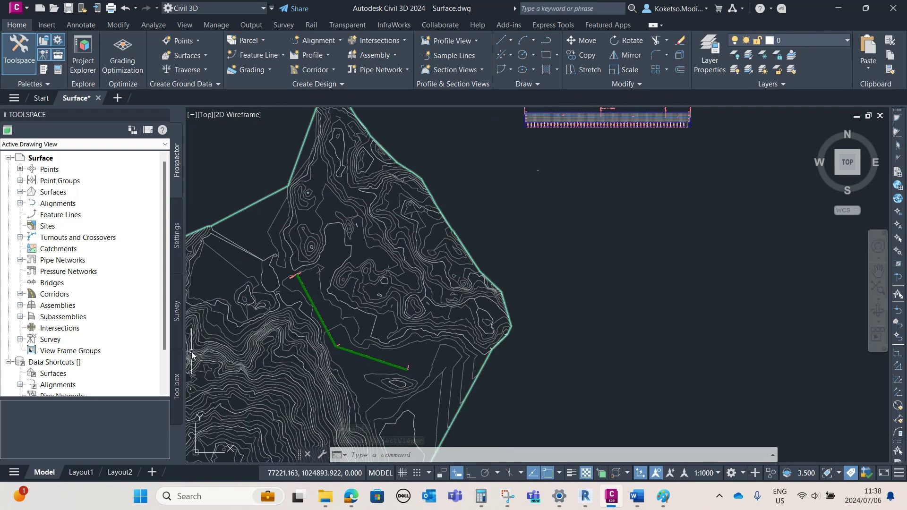
{"action": "scroll", "coordinate": [330, 348], "scroll_direction": "up", "scroll_amount": 3}
{"action": "middle_click_drag", "start_coordinate": [342, 353], "coordinate": [350, 367]}
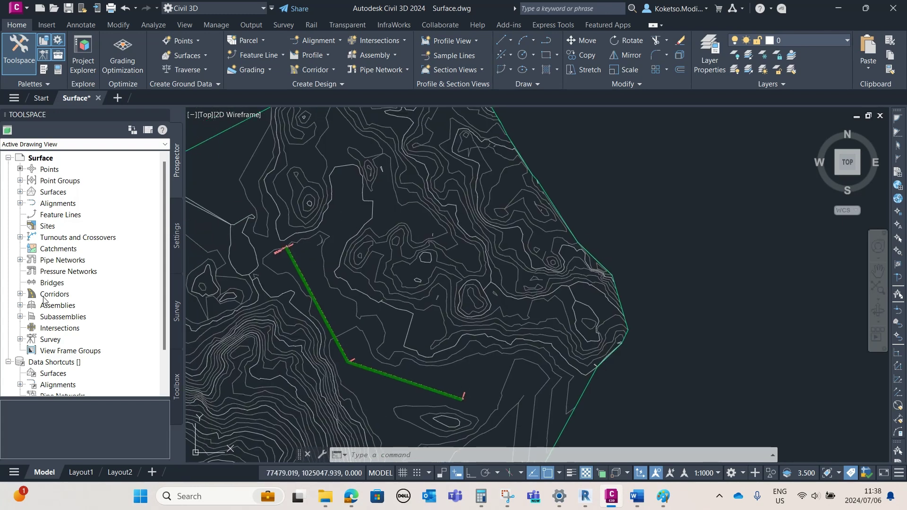
Open the properties of Corridor - (1), review its parameters, codes and feature lines, and bring up its surface settings.
{"action": "left_click", "coordinate": [20, 295]}
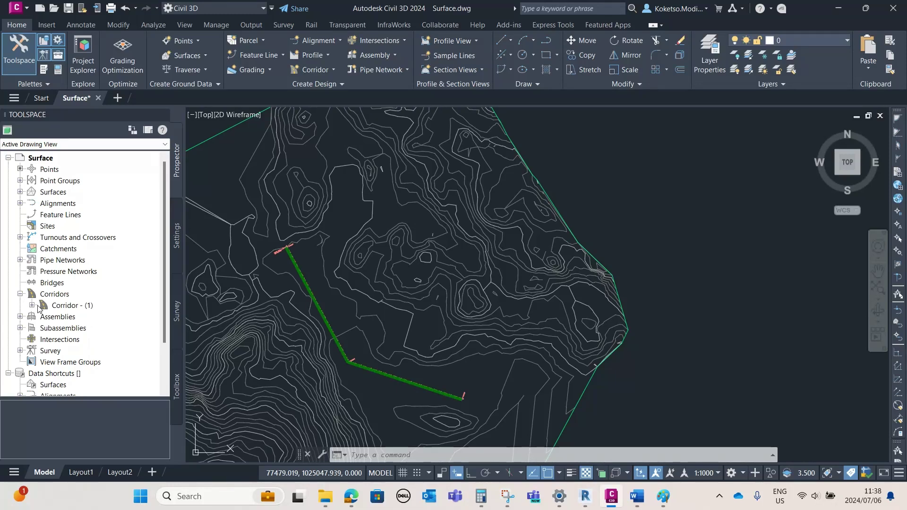
{"action": "right_click", "coordinate": [61, 310]}
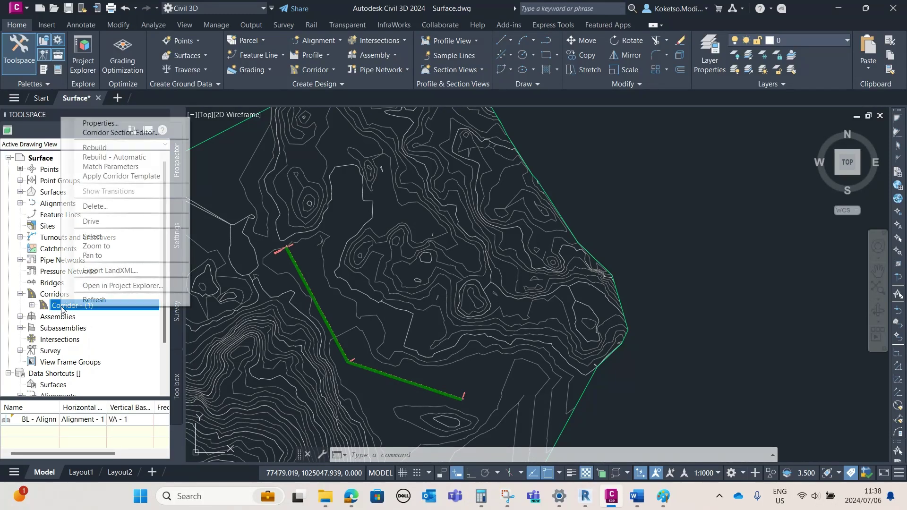
{"action": "left_click", "coordinate": [100, 123]}
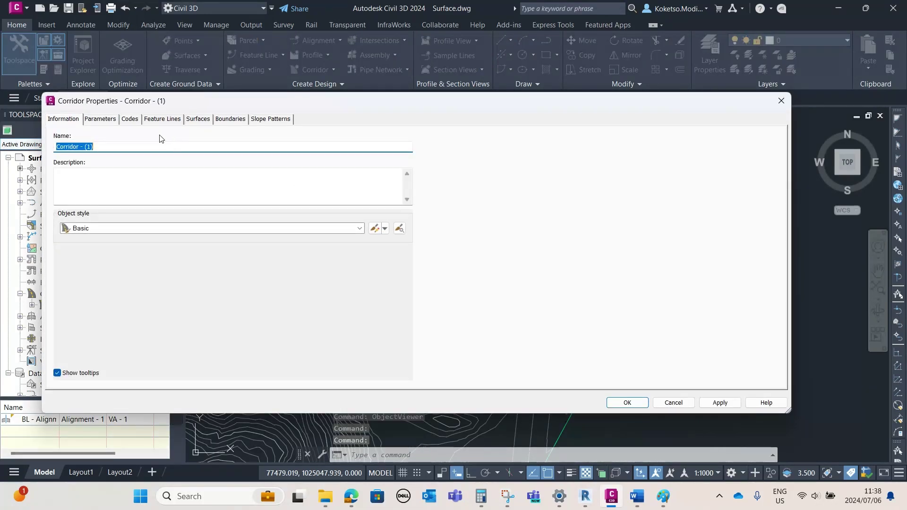
{"action": "left_click", "coordinate": [111, 121]}
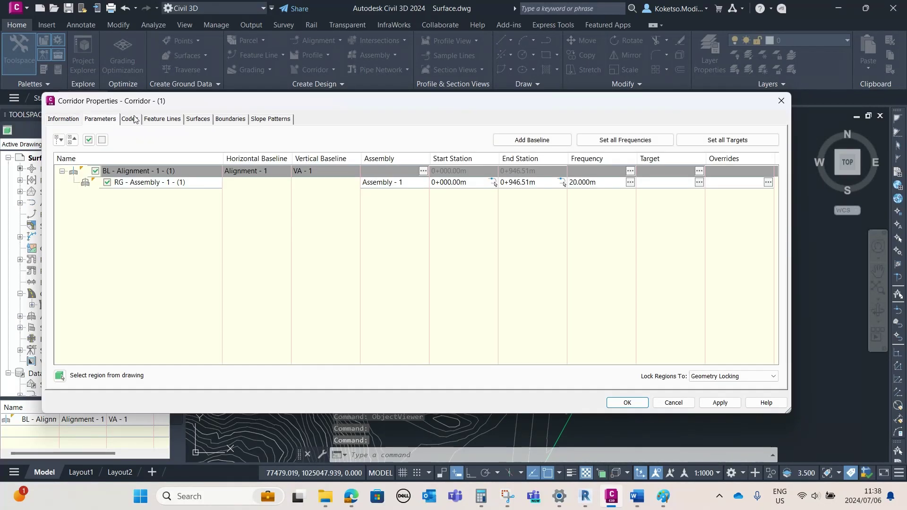
{"action": "left_click", "coordinate": [134, 119]}
{"action": "left_click", "coordinate": [164, 121]}
{"action": "left_click", "coordinate": [199, 121]}
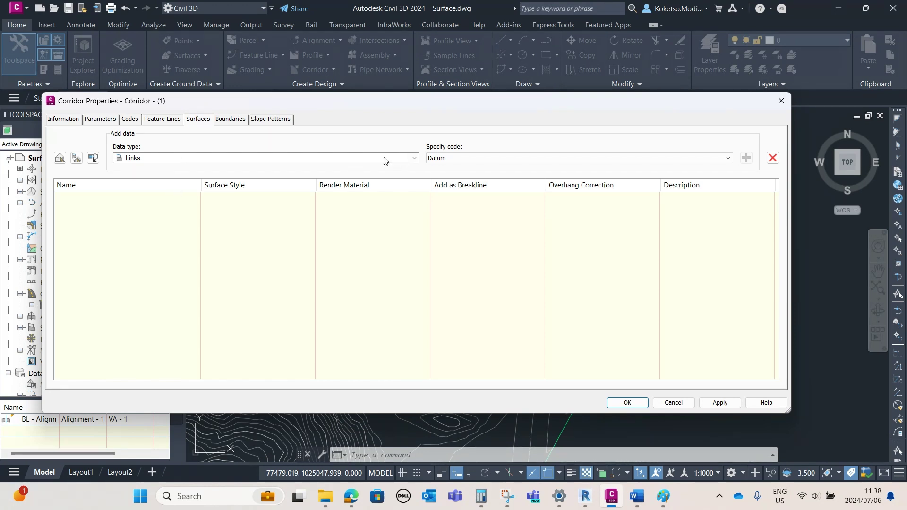
Create a corridor surface with the default name and style and set its overhang correction to Bottom Links.
{"action": "left_click", "coordinate": [60, 158]}
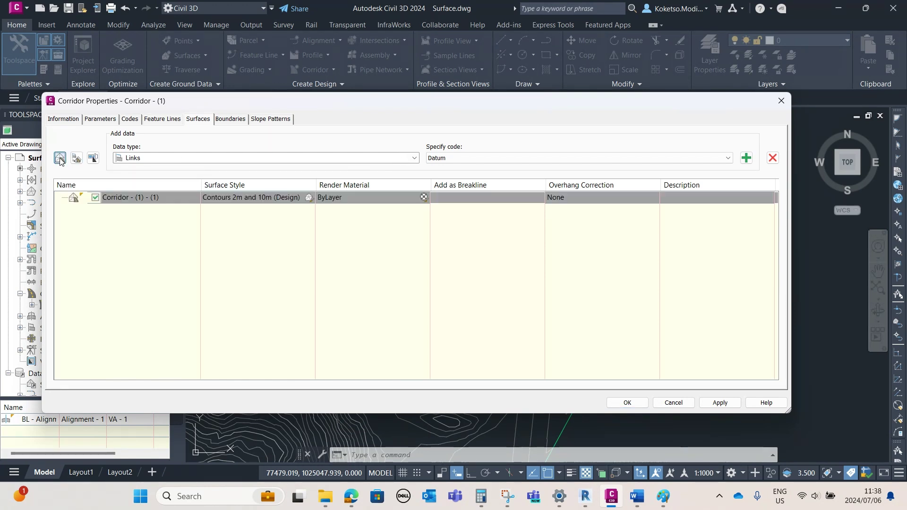
{"action": "left_click", "coordinate": [562, 203]}
{"action": "left_click", "coordinate": [589, 201]}
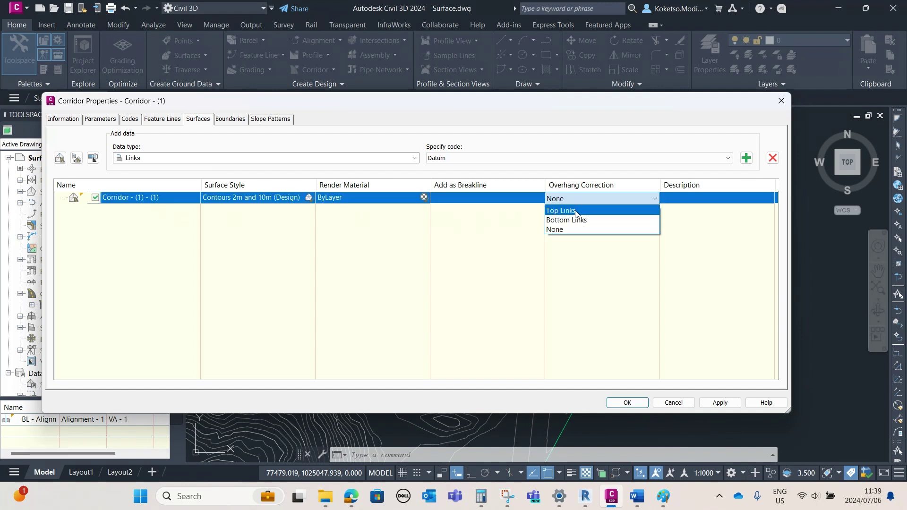
{"action": "left_click", "coordinate": [561, 220]}
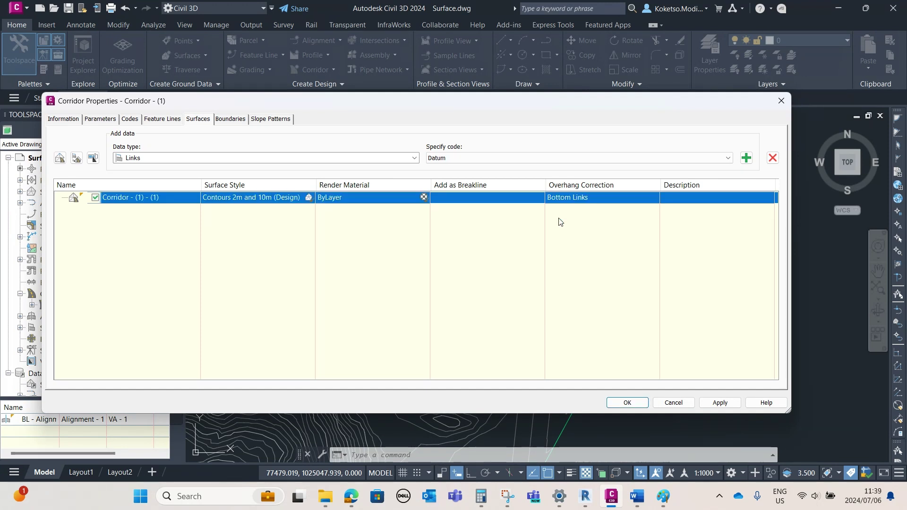
Add the links coded Datum as data to the corridor surface.
{"action": "left_click", "coordinate": [438, 160]}
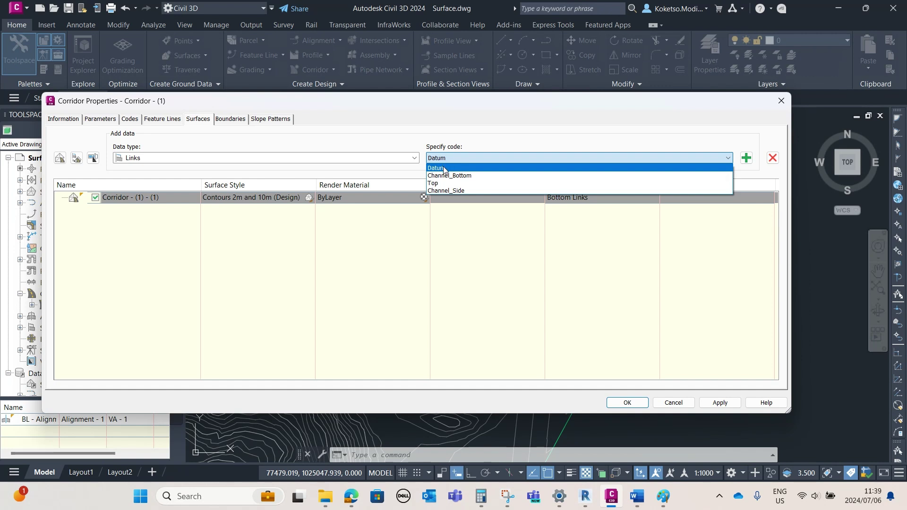
{"action": "left_click", "coordinate": [443, 168]}
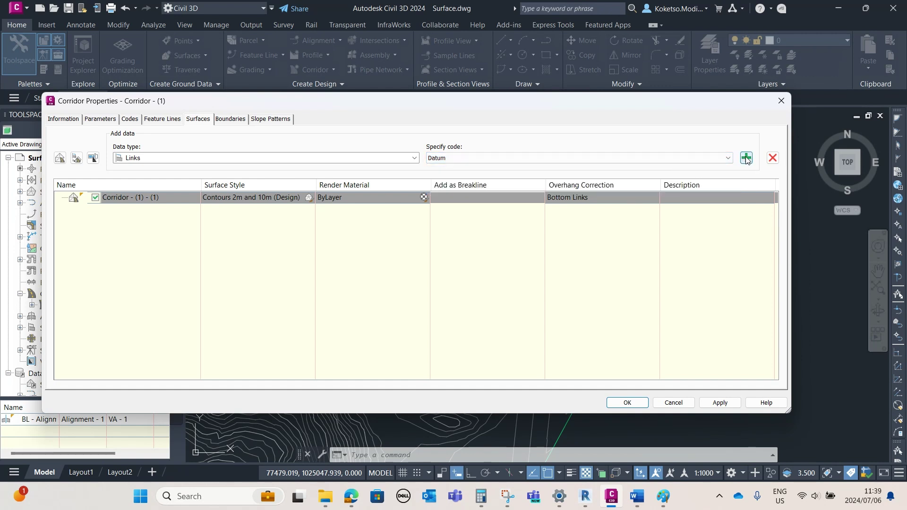
{"action": "left_click", "coordinate": [747, 158]}
{"action": "left_click", "coordinate": [453, 160]}
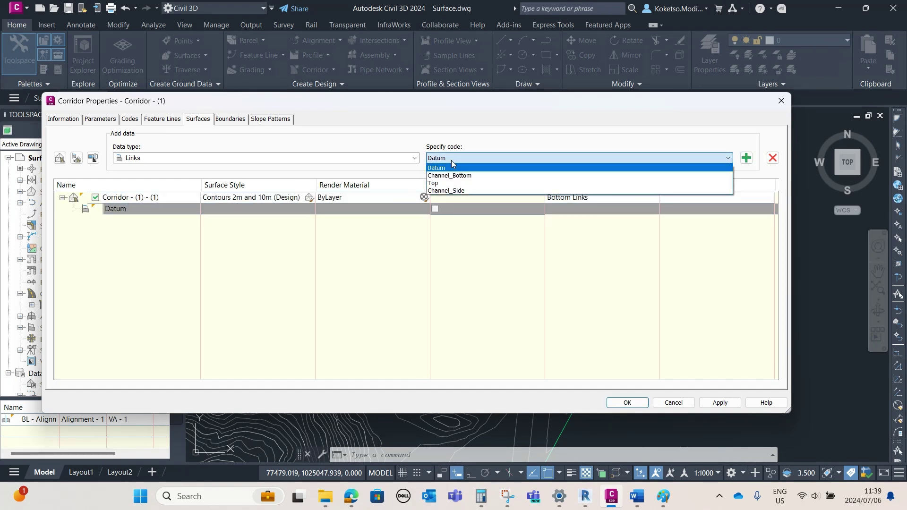
{"action": "left_click", "coordinate": [451, 159]}
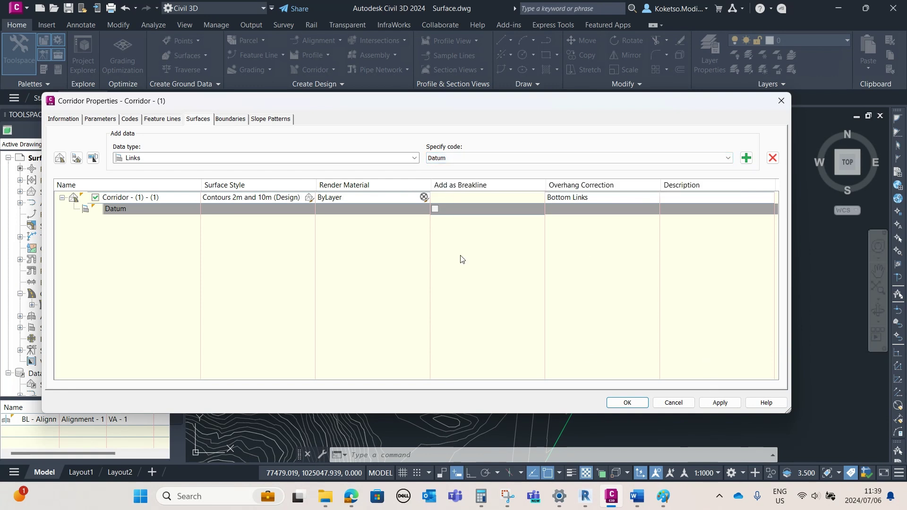
Set the corridor extents as the outer boundary of the corridor surface, and accept the corridor properties.
{"action": "left_click", "coordinate": [229, 119]}
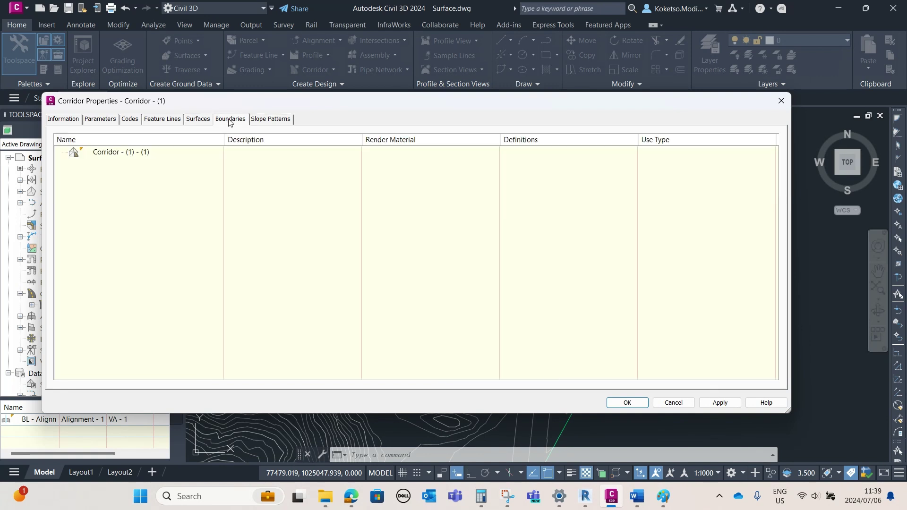
{"action": "left_click", "coordinate": [101, 153]}
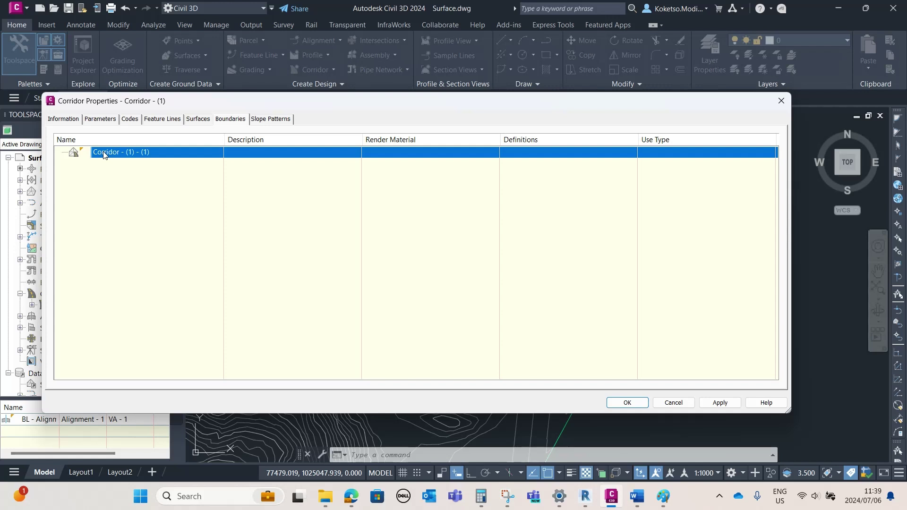
{"action": "right_click", "coordinate": [107, 156]}
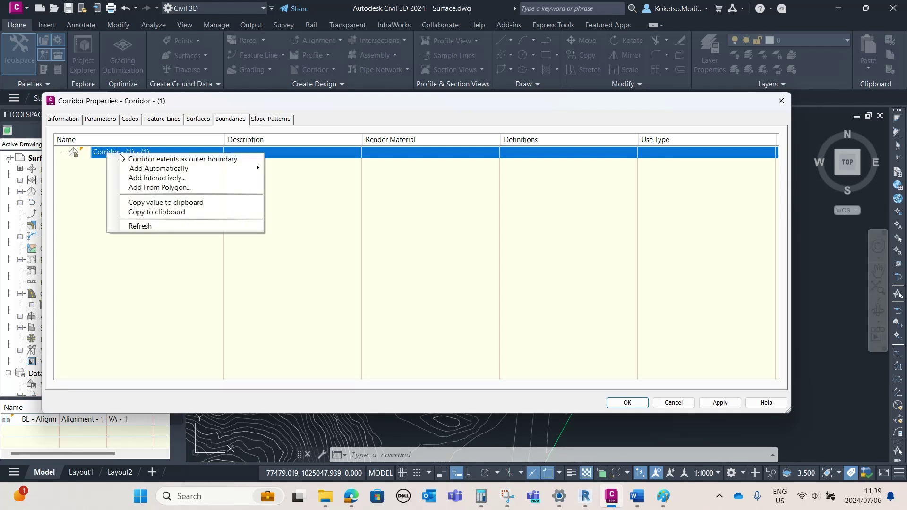
{"action": "left_click", "coordinate": [157, 161]}
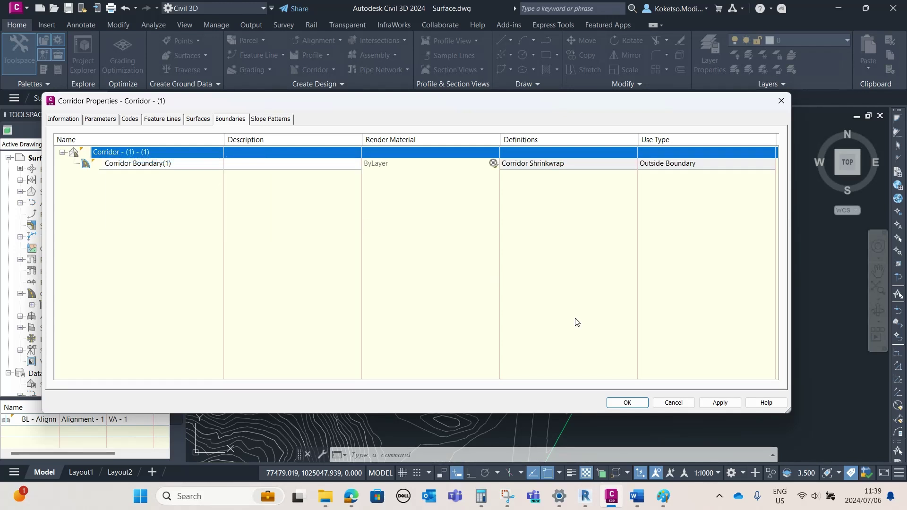
{"action": "left_click", "coordinate": [721, 402]}
{"action": "left_click", "coordinate": [444, 230]}
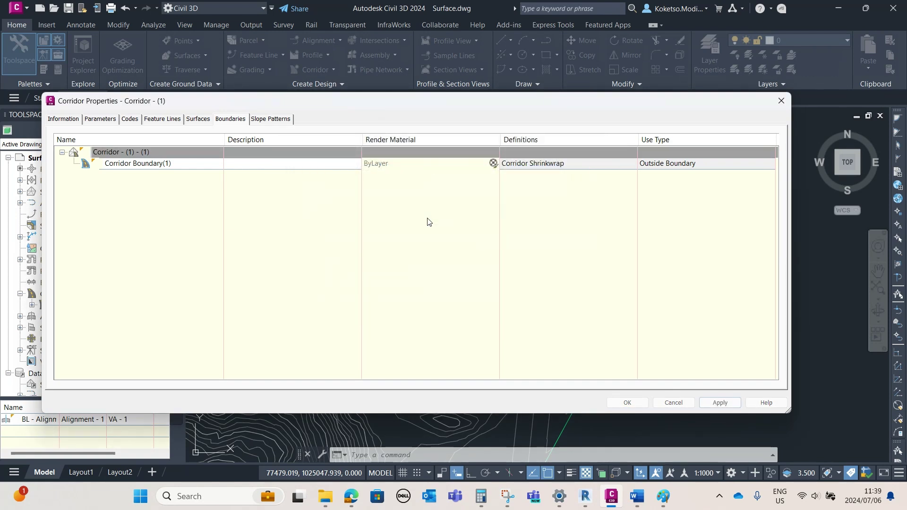
{"action": "left_click", "coordinate": [629, 403]}
Examine the end of the corridor up close and the whole site in plan, including the profile view.
{"action": "scroll", "coordinate": [461, 399], "scroll_direction": "up", "scroll_amount": 8}
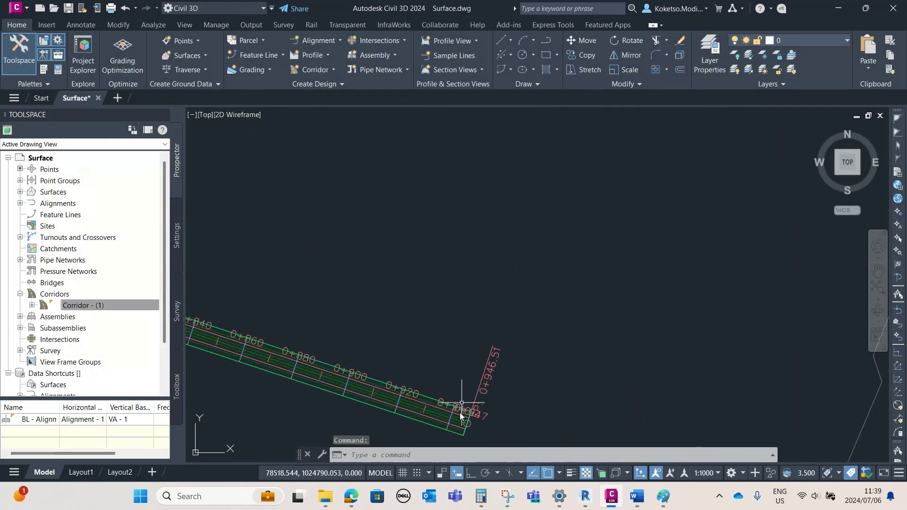
{"action": "scroll", "coordinate": [459, 430], "scroll_direction": "down", "scroll_amount": 6}
{"action": "key", "text": "Escape"}
{"action": "scroll", "coordinate": [480, 364], "scroll_direction": "down", "scroll_amount": 4}
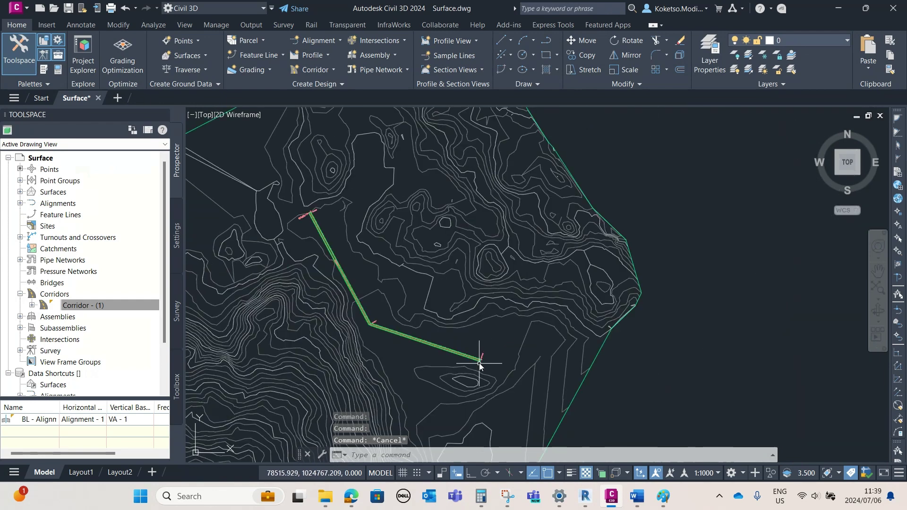
{"action": "scroll", "coordinate": [429, 285], "scroll_direction": "down", "scroll_amount": 6}
{"action": "scroll", "coordinate": [449, 255], "scroll_direction": "up", "scroll_amount": 3}
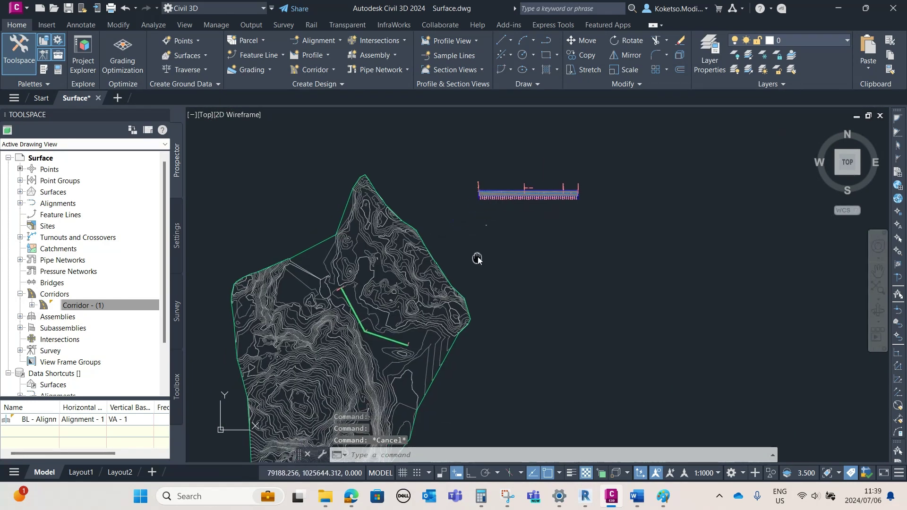
{"action": "scroll", "coordinate": [381, 314], "scroll_direction": "up", "scroll_amount": 4}
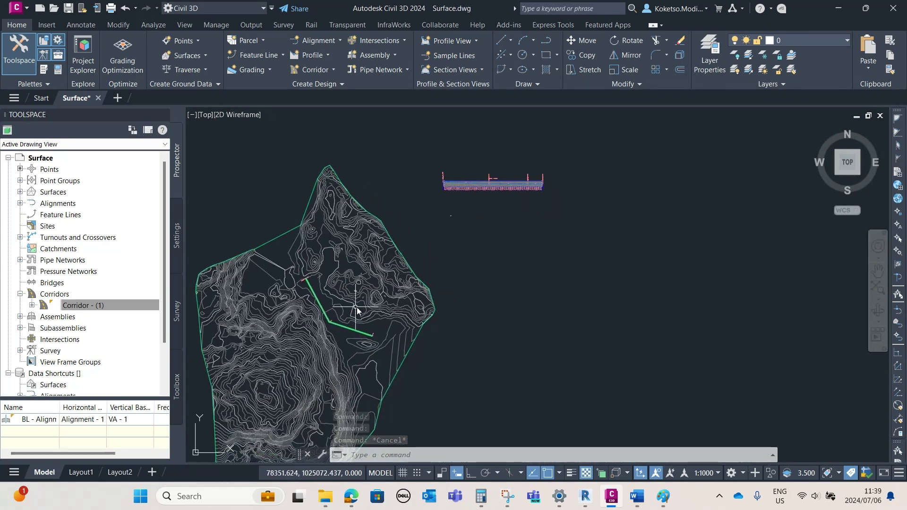
{"action": "scroll", "coordinate": [361, 316], "scroll_direction": "down", "scroll_amount": 3}
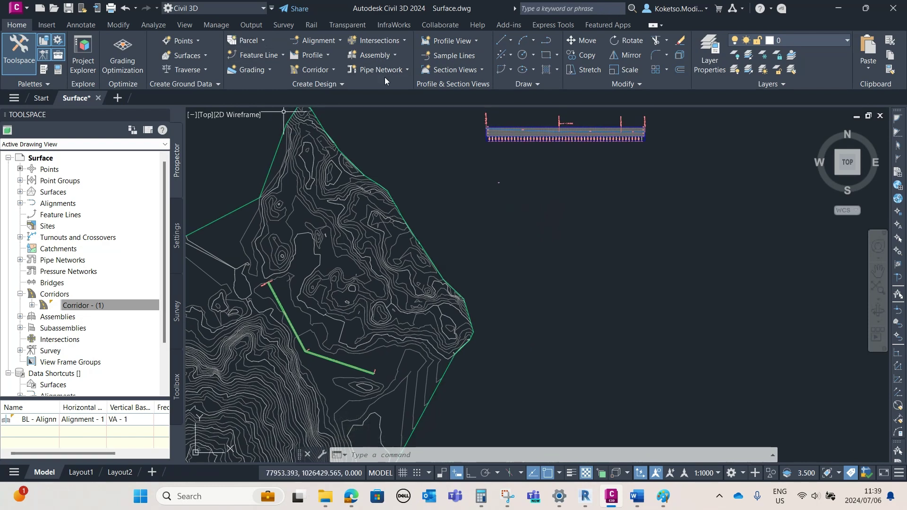
Start a sample line group for Alignment - 1 and name it SL Collection - 1.
{"action": "left_click", "coordinate": [451, 55]}
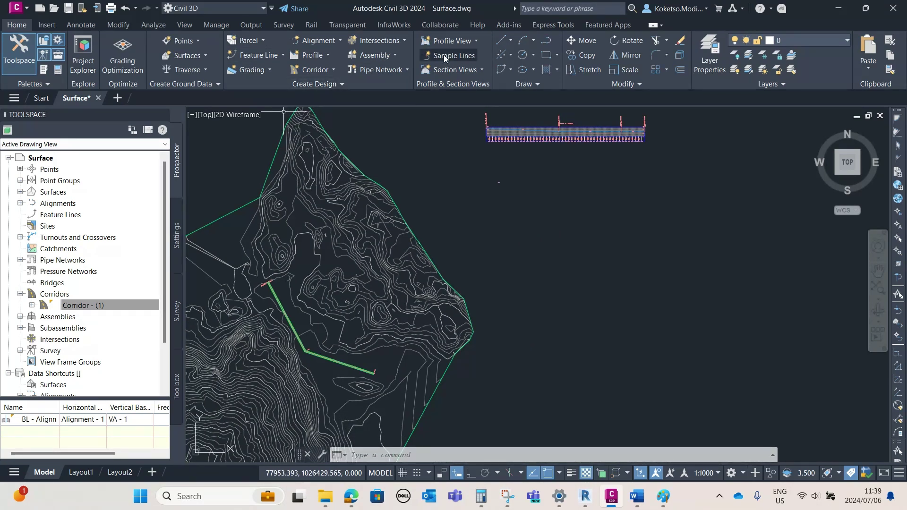
{"action": "scroll", "coordinate": [304, 357], "scroll_direction": "up", "scroll_amount": 5}
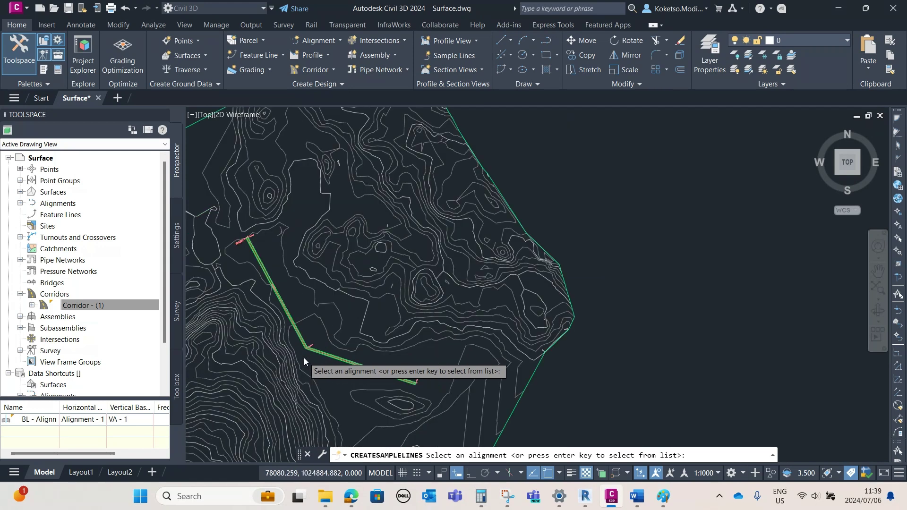
{"action": "key", "text": "Return"}
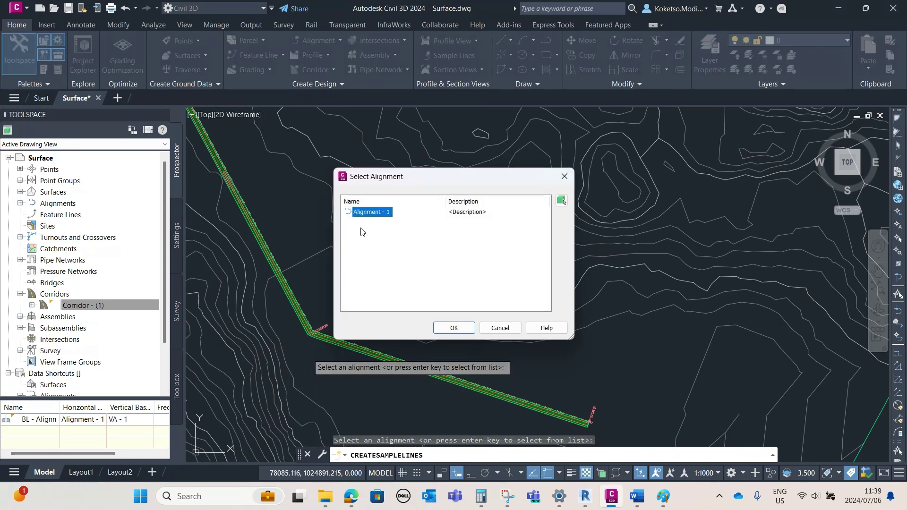
{"action": "left_click", "coordinate": [453, 328]}
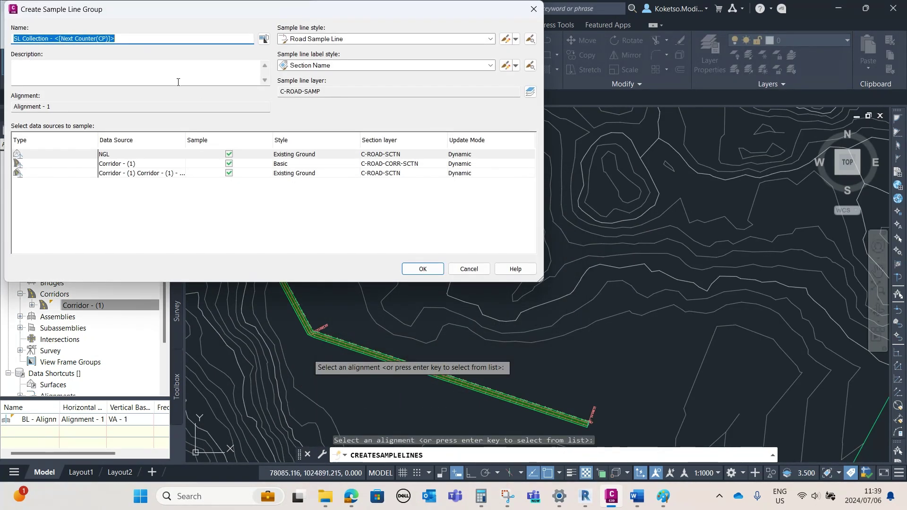
{"action": "left_click_drag", "start_coordinate": [130, 38], "coordinate": [54, 39]}
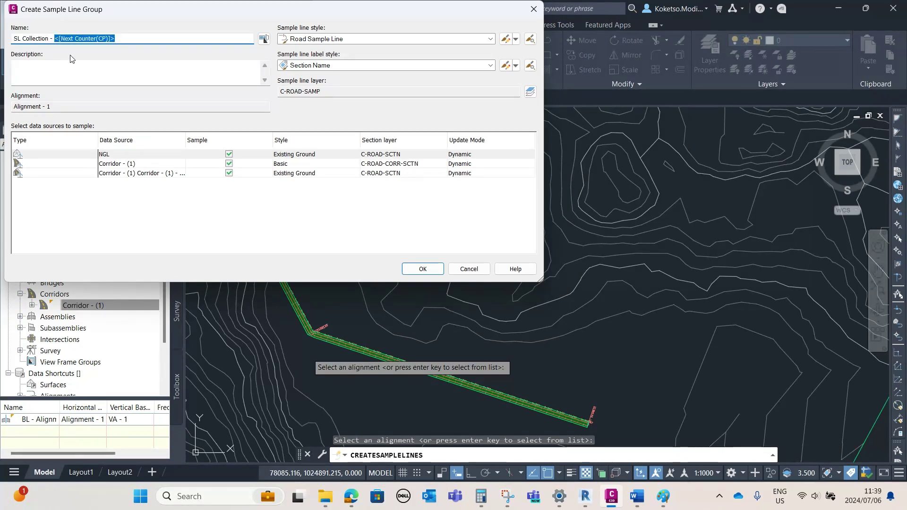
{"action": "type", "text": "1"}
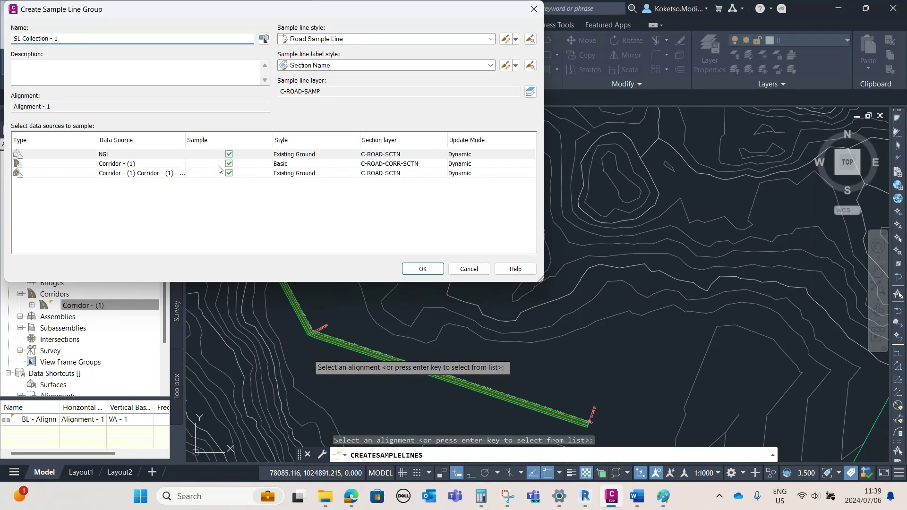
Keep only Corridor - (1) as a sampled data source, leaving out NGL and the corridor surface, and create the sample line group.
{"action": "left_click", "coordinate": [229, 154]}
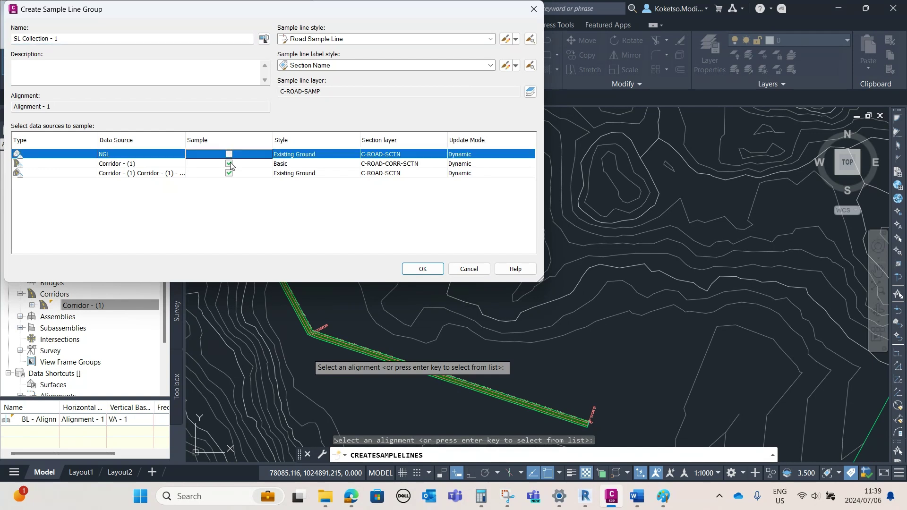
{"action": "left_click", "coordinate": [229, 164]}
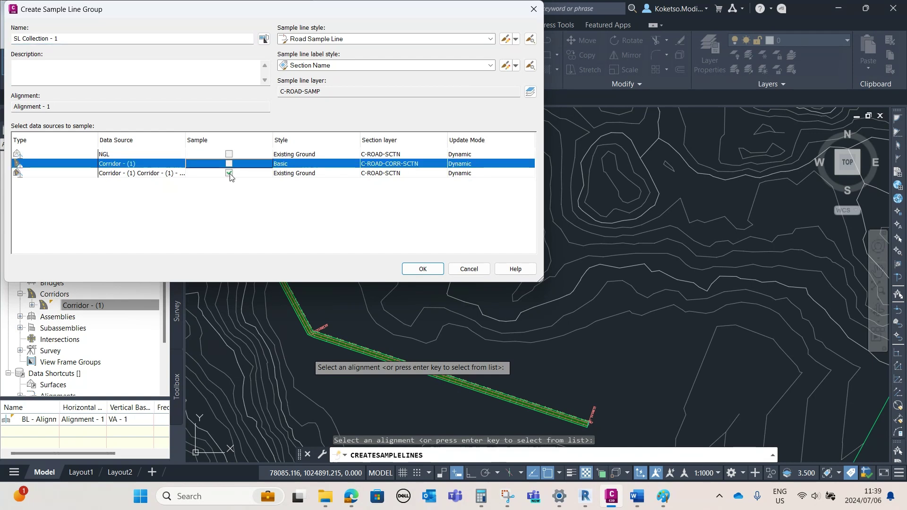
{"action": "left_click", "coordinate": [229, 174]}
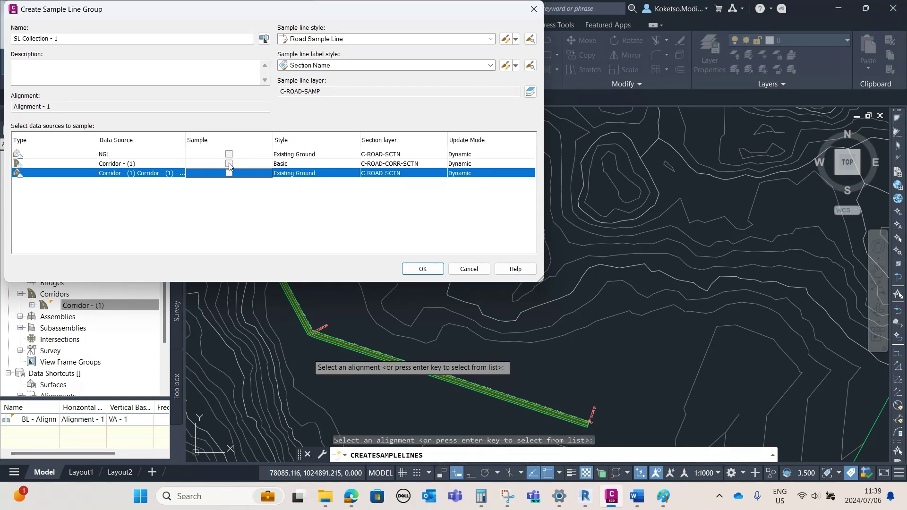
{"action": "left_click", "coordinate": [229, 164]}
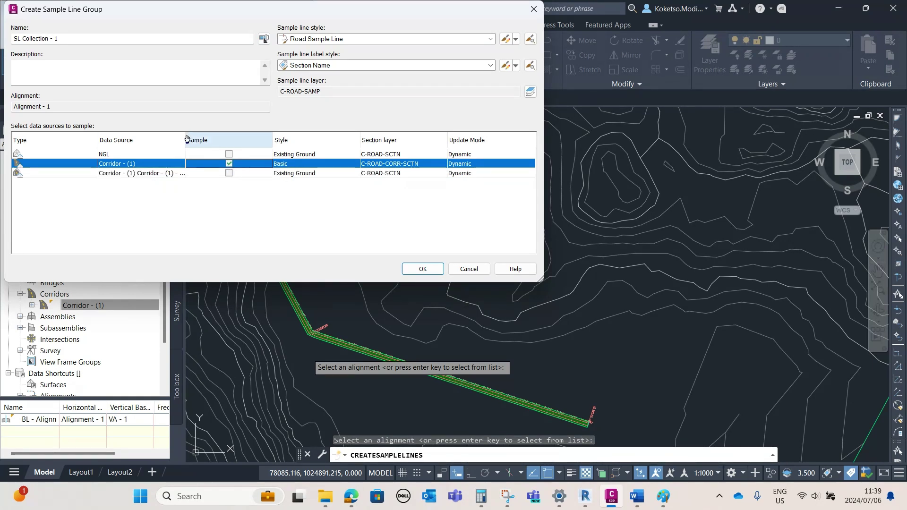
{"action": "left_click_drag", "start_coordinate": [185, 139], "coordinate": [263, 140]}
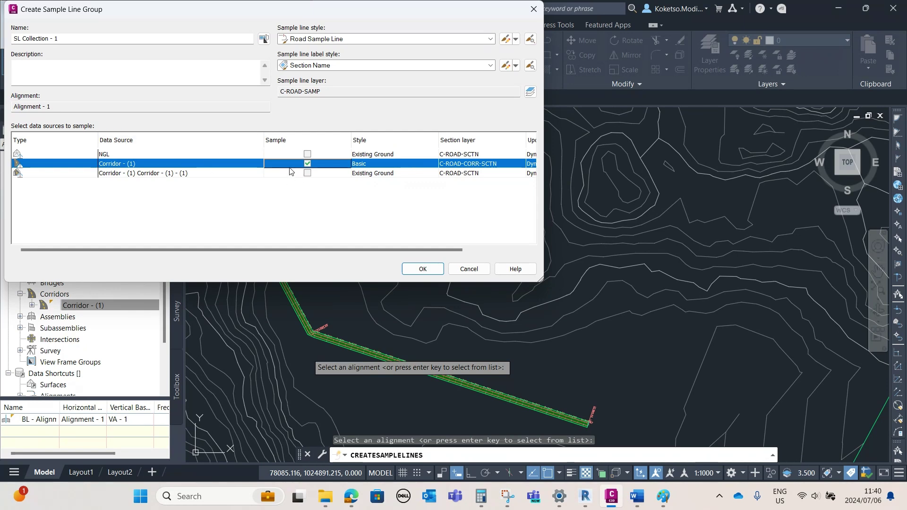
{"action": "left_click", "coordinate": [422, 269]}
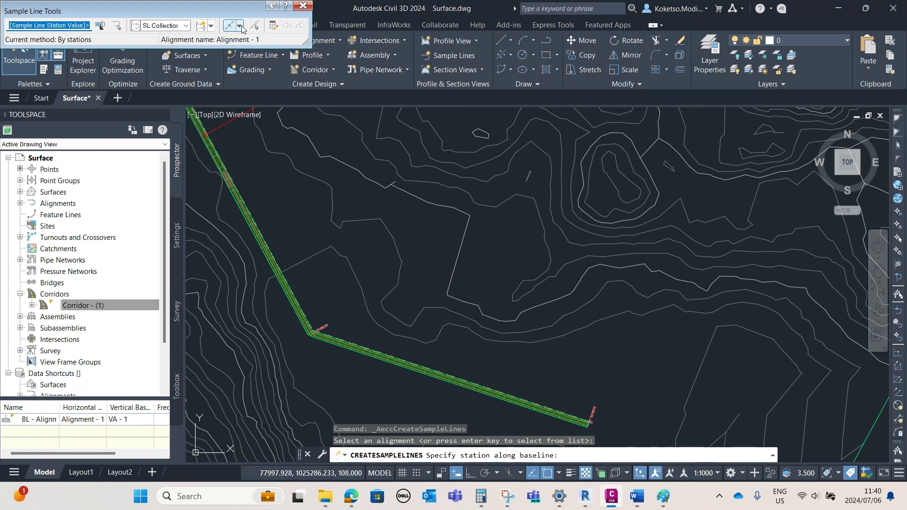
Create sample lines by range of stations along the entire alignment with 20 m left and right swath widths and 20 m increments.
{"action": "left_click", "coordinate": [240, 26]}
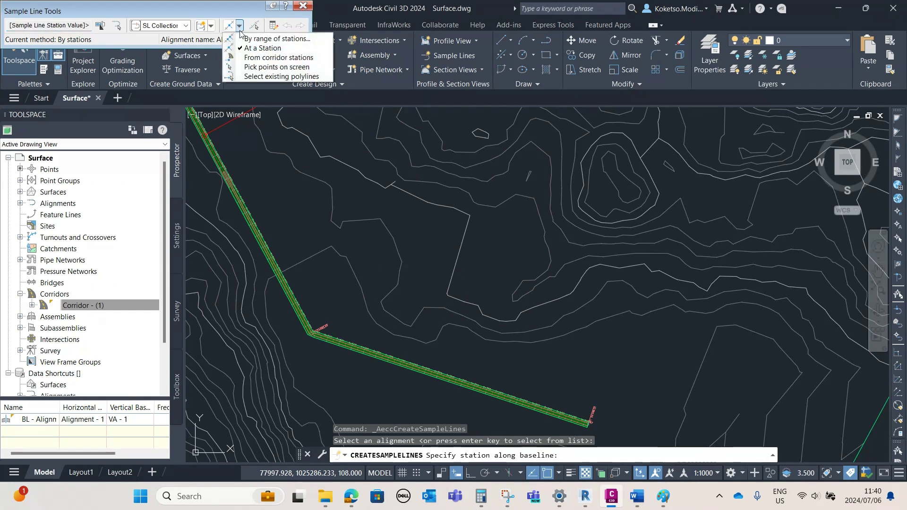
{"action": "left_click", "coordinate": [239, 26]}
{"action": "left_click", "coordinate": [240, 26]}
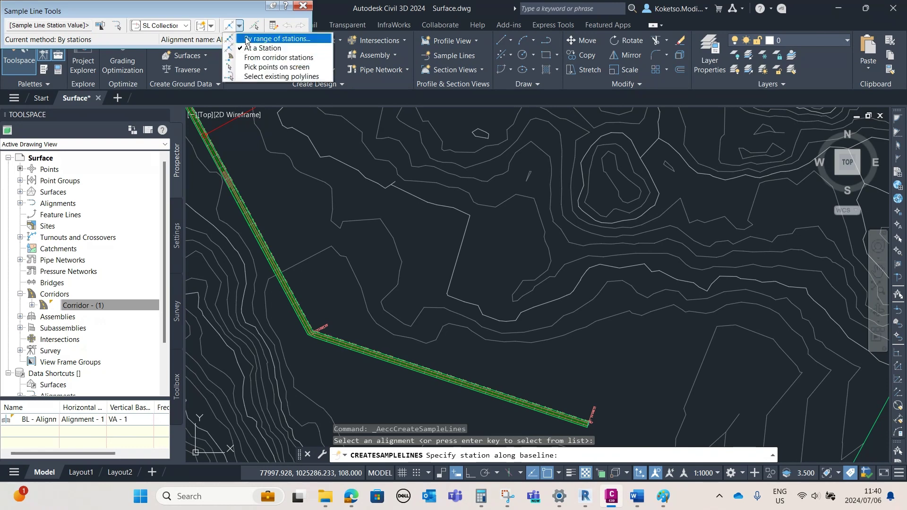
{"action": "left_click", "coordinate": [264, 39]}
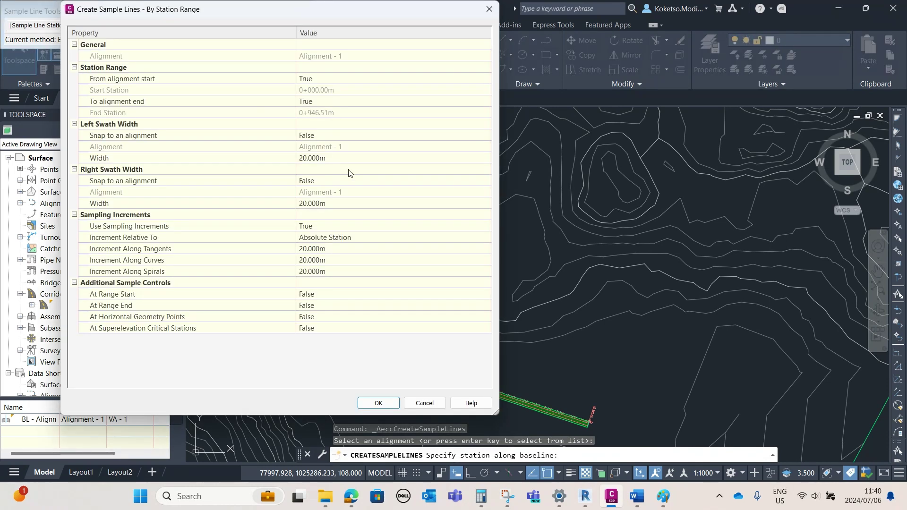
{"action": "left_click", "coordinate": [349, 328]}
{"action": "left_click", "coordinate": [380, 404]}
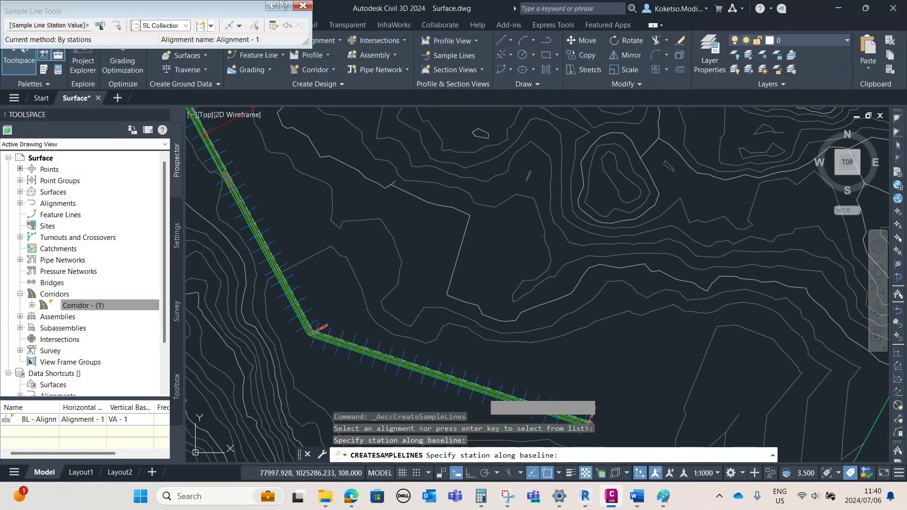
{"action": "scroll", "coordinate": [586, 367], "scroll_direction": "down", "scroll_amount": 3}
{"action": "key", "text": "Escape"}
Examine the sample lines and their station labels along both legs of the corridor, up close and in overview.
{"action": "scroll", "coordinate": [578, 364], "scroll_direction": "up", "scroll_amount": 3}
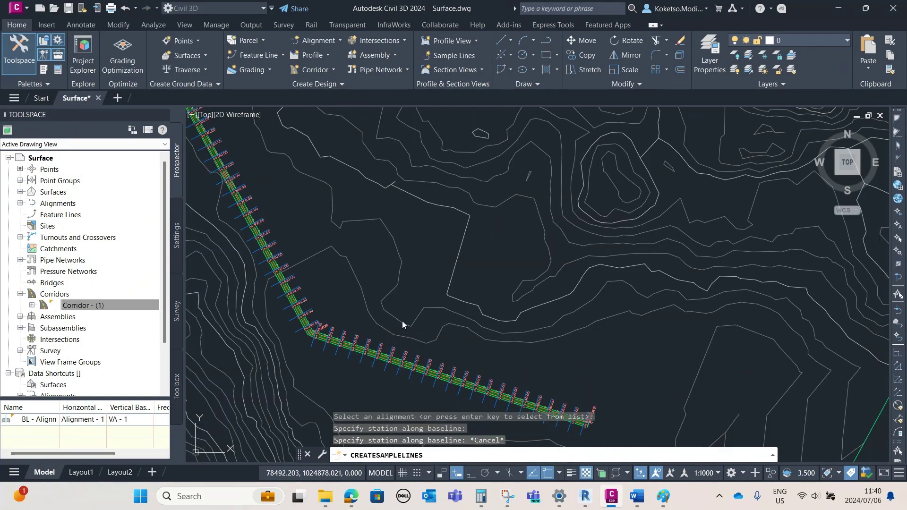
{"action": "scroll", "coordinate": [326, 330], "scroll_direction": "up", "scroll_amount": 8}
{"action": "scroll", "coordinate": [310, 293], "scroll_direction": "down", "scroll_amount": 6}
{"action": "scroll", "coordinate": [277, 197], "scroll_direction": "up", "scroll_amount": 4}
{"action": "scroll", "coordinate": [356, 214], "scroll_direction": "up", "scroll_amount": 2}
{"action": "scroll", "coordinate": [326, 189], "scroll_direction": "up", "scroll_amount": 1}
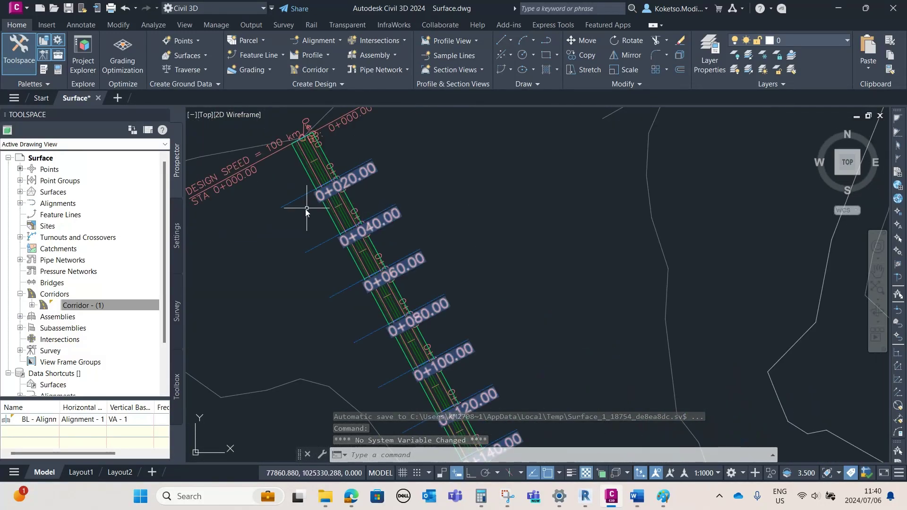
{"action": "scroll", "coordinate": [330, 197], "scroll_direction": "down", "scroll_amount": 3}
{"action": "scroll", "coordinate": [347, 214], "scroll_direction": "up", "scroll_amount": 1}
{"action": "scroll", "coordinate": [366, 202], "scroll_direction": "down", "scroll_amount": 3}
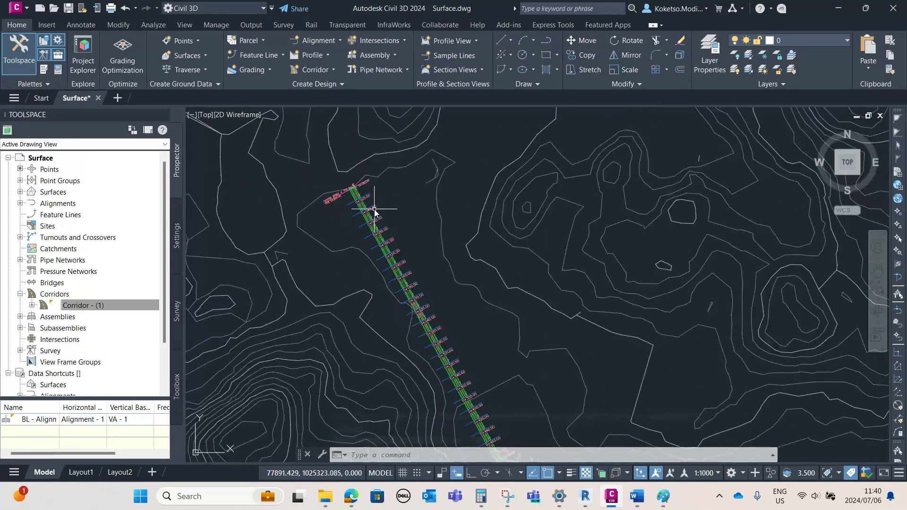
{"action": "scroll", "coordinate": [359, 215], "scroll_direction": "down", "scroll_amount": 2}
{"action": "scroll", "coordinate": [425, 293], "scroll_direction": "up", "scroll_amount": 2}
{"action": "scroll", "coordinate": [356, 303], "scroll_direction": "down", "scroll_amount": 2}
{"action": "scroll", "coordinate": [378, 271], "scroll_direction": "down", "scroll_amount": 2}
{"action": "middle_click_drag", "start_coordinate": [382, 266], "coordinate": [333, 287]}
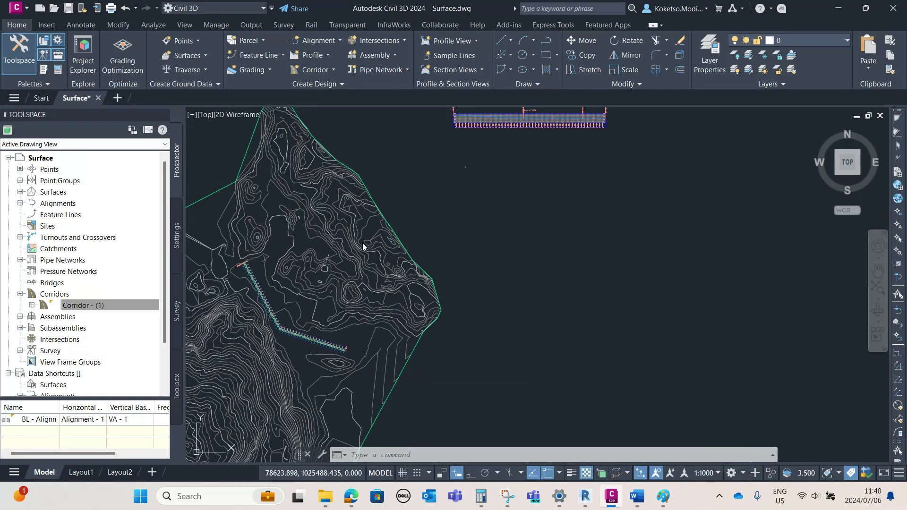
{"action": "middle_click_drag", "start_coordinate": [360, 247], "coordinate": [373, 253]}
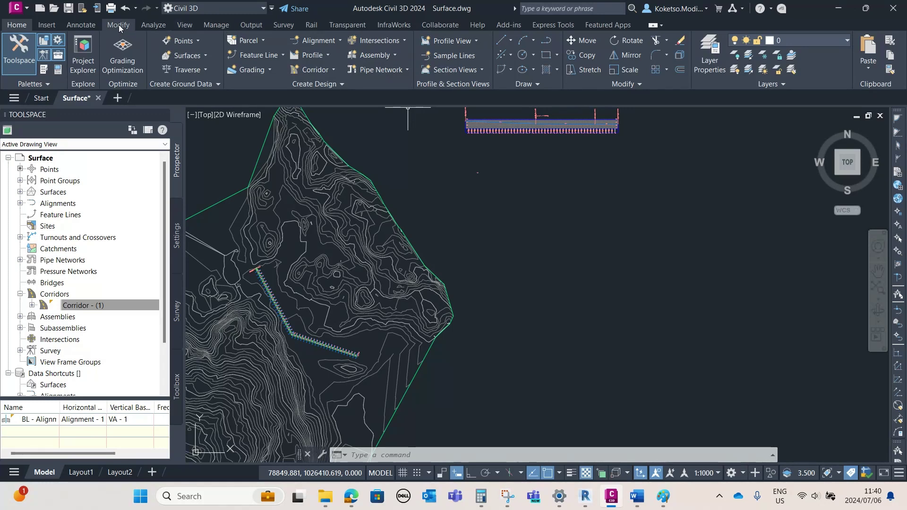
{"action": "left_click", "coordinate": [147, 24]}
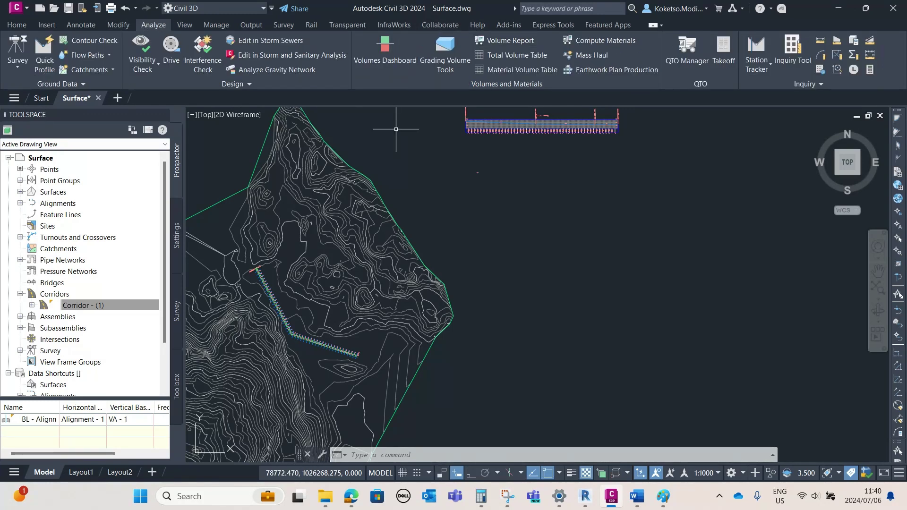
{"action": "left_click", "coordinate": [605, 41]}
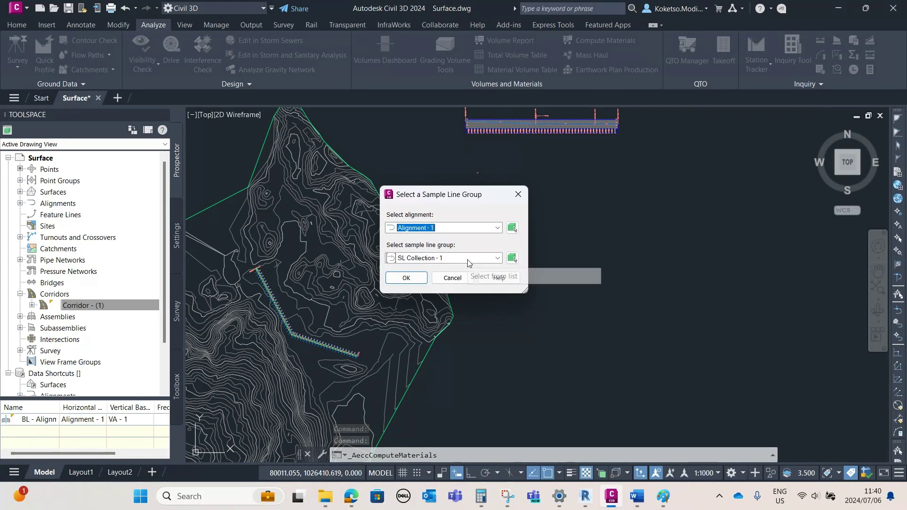
{"action": "left_click", "coordinate": [411, 279]}
{"action": "left_click", "coordinate": [351, 163]}
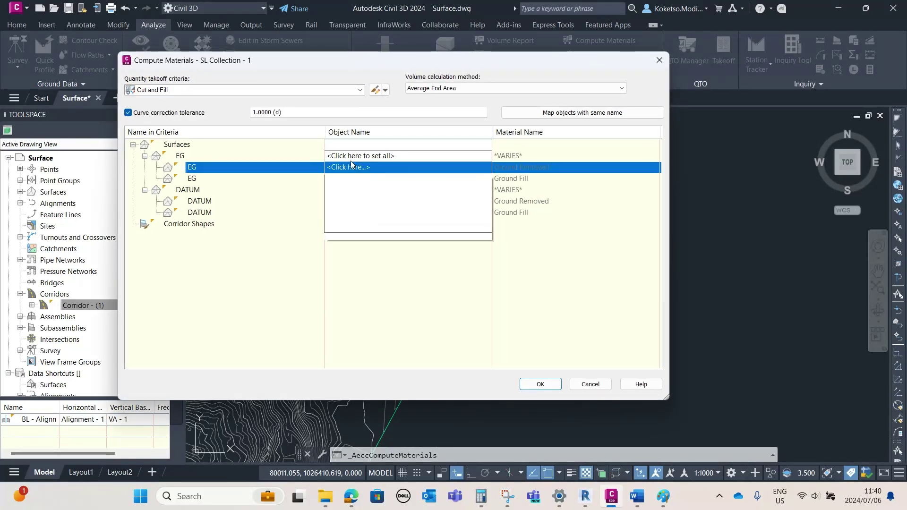
{"action": "left_click", "coordinate": [350, 155]}
{"action": "left_click", "coordinate": [350, 154]}
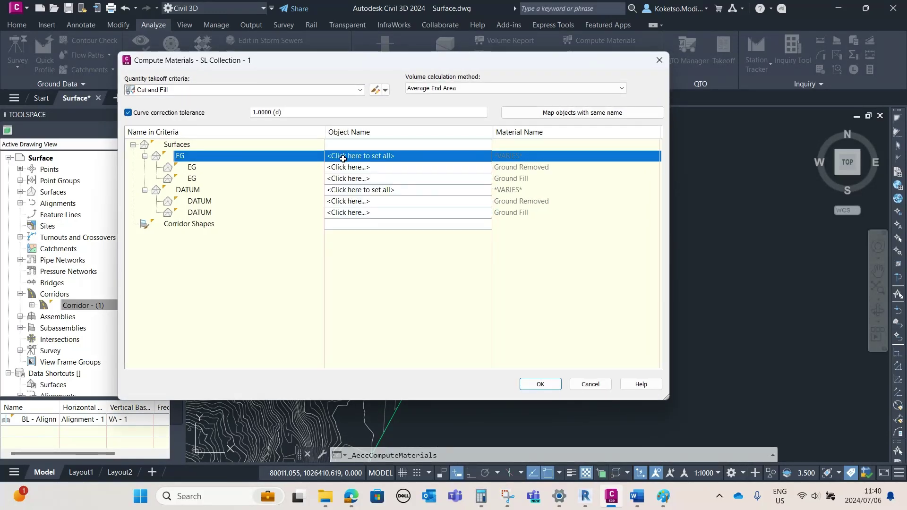
{"action": "left_click", "coordinate": [353, 194]}
{"action": "left_click", "coordinate": [354, 194]}
{"action": "left_click", "coordinate": [352, 156]}
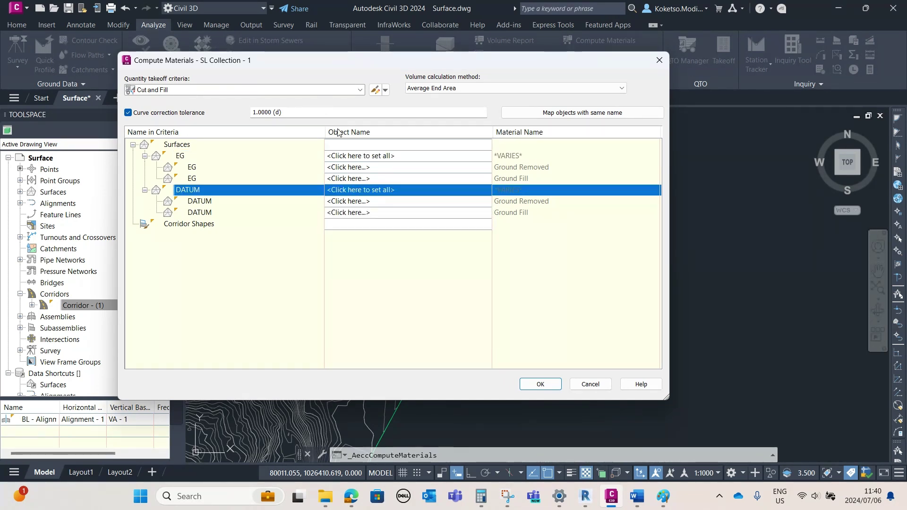
{"action": "left_click", "coordinate": [367, 157]}
{"action": "left_click", "coordinate": [358, 158]}
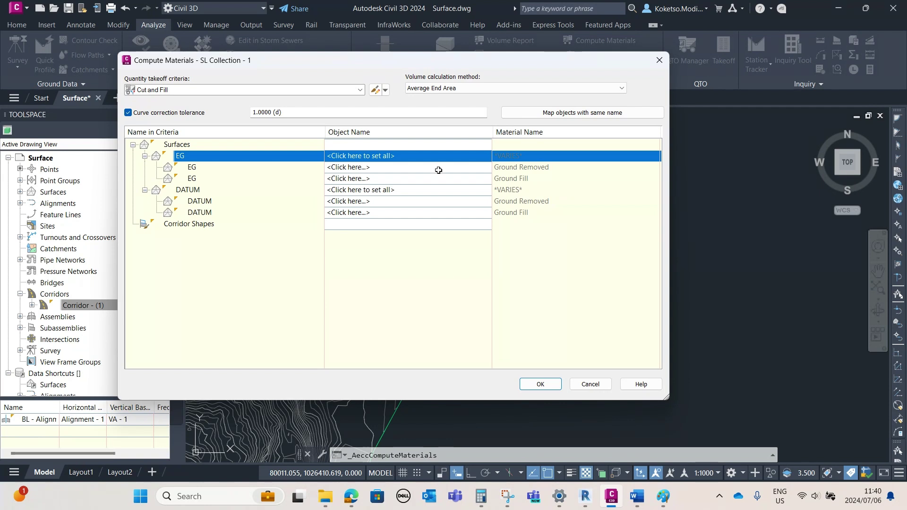
{"action": "left_click", "coordinate": [342, 214]}
{"action": "left_click", "coordinate": [361, 155]}
{"action": "left_click", "coordinate": [364, 156]}
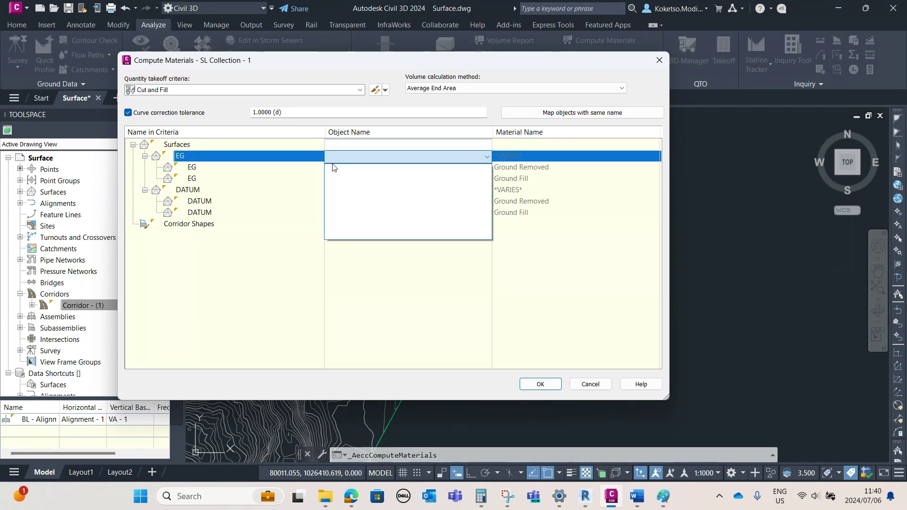
{"action": "left_click", "coordinate": [548, 338]}
{"action": "left_click", "coordinate": [416, 236]}
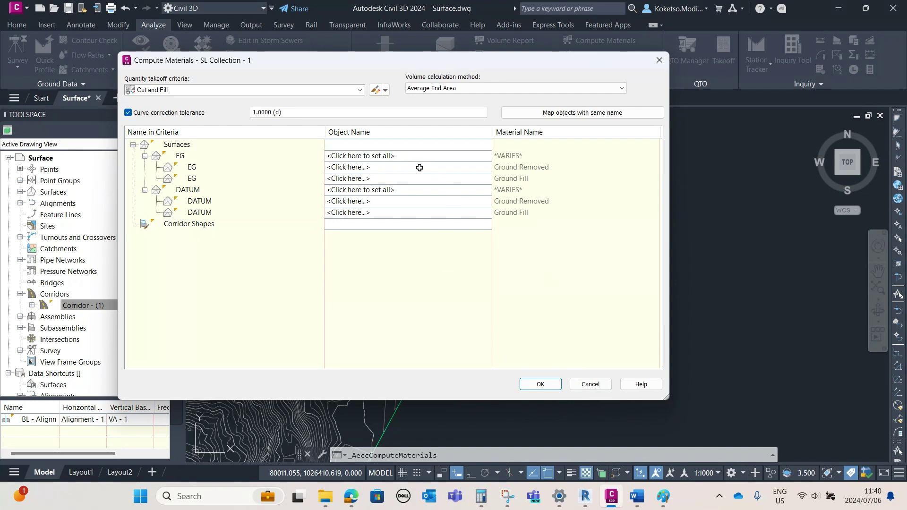
{"action": "left_click", "coordinate": [590, 383]}
Undo the recent commands back through the creation of the sample lines, removing the sample line group.
{"action": "scroll", "coordinate": [289, 324], "scroll_direction": "up", "scroll_amount": 5}
{"action": "middle_click_drag", "start_coordinate": [293, 300], "coordinate": [364, 308]}
{"action": "scroll", "coordinate": [369, 286], "scroll_direction": "down", "scroll_amount": 5}
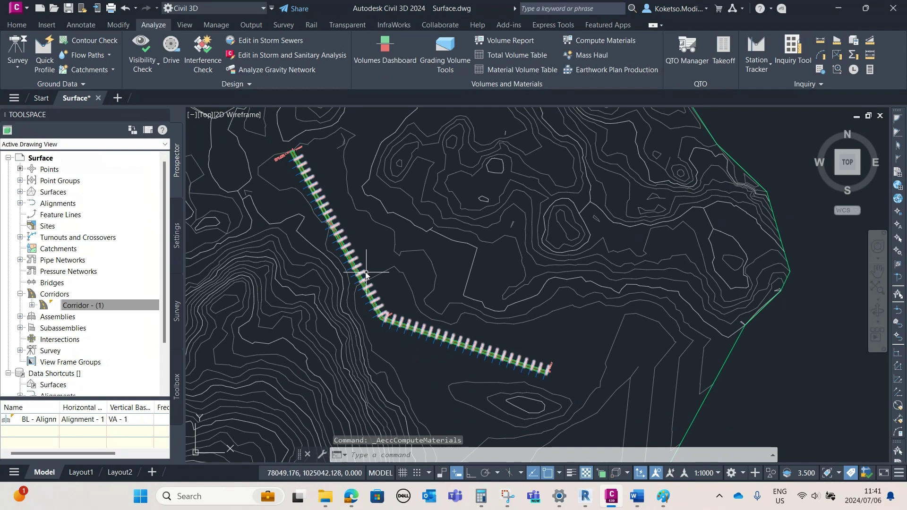
{"action": "left_click", "coordinate": [135, 9]}
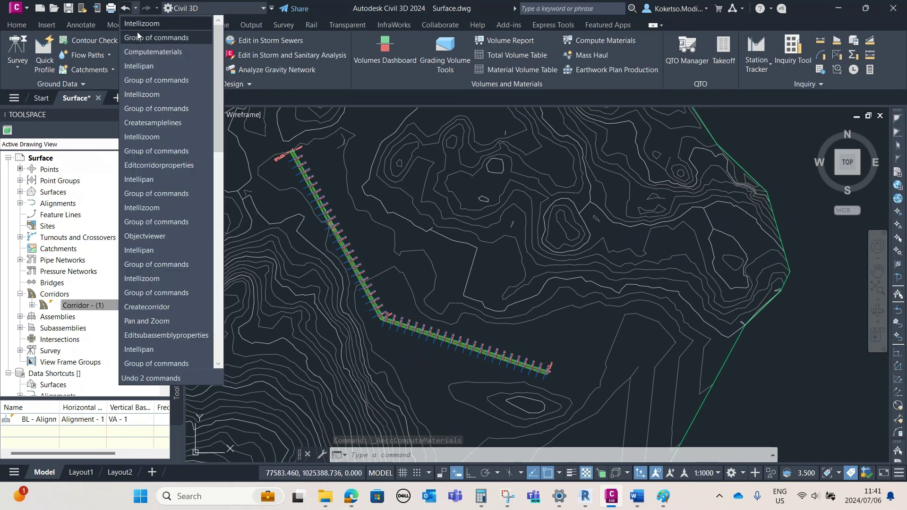
{"action": "left_click", "coordinate": [152, 123]}
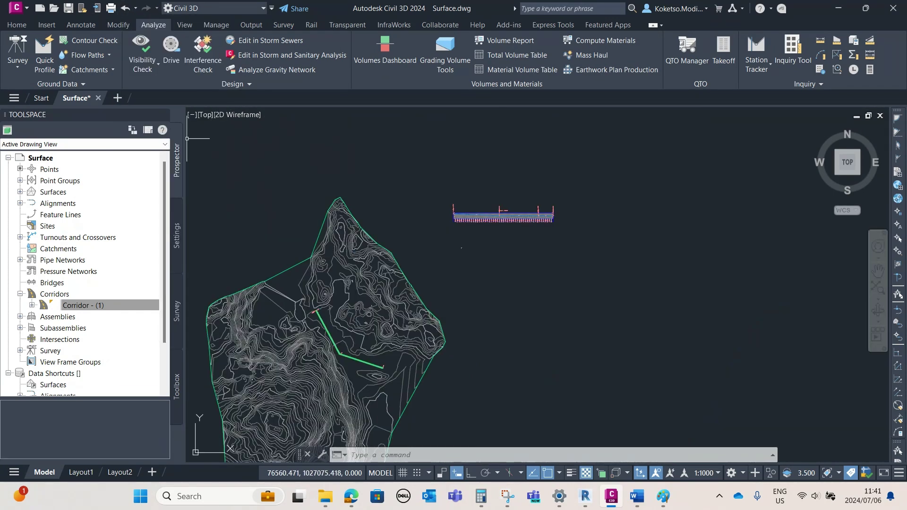
Create sample line group SL Collection - 1 for Alignment - 1, sampling NGL, Corridor - (1) and the corridor surface.
{"action": "left_click", "coordinate": [16, 25]}
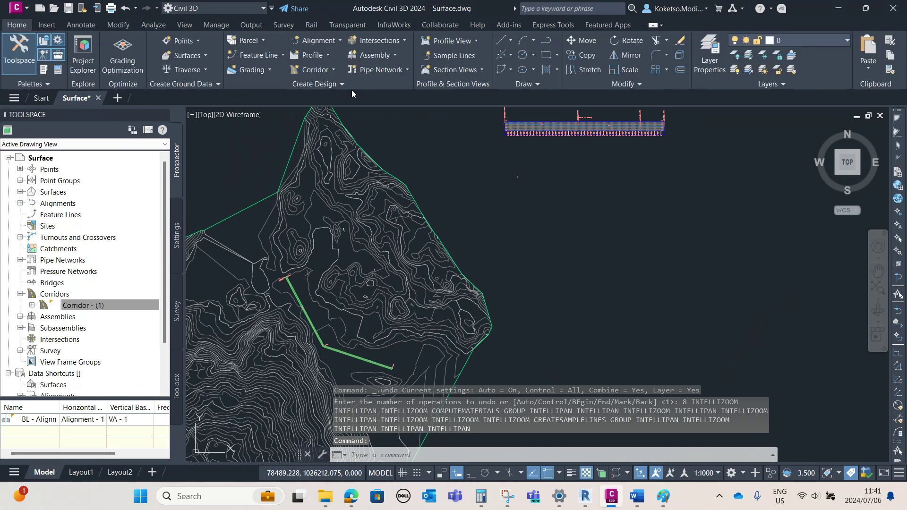
{"action": "left_click", "coordinate": [467, 57]}
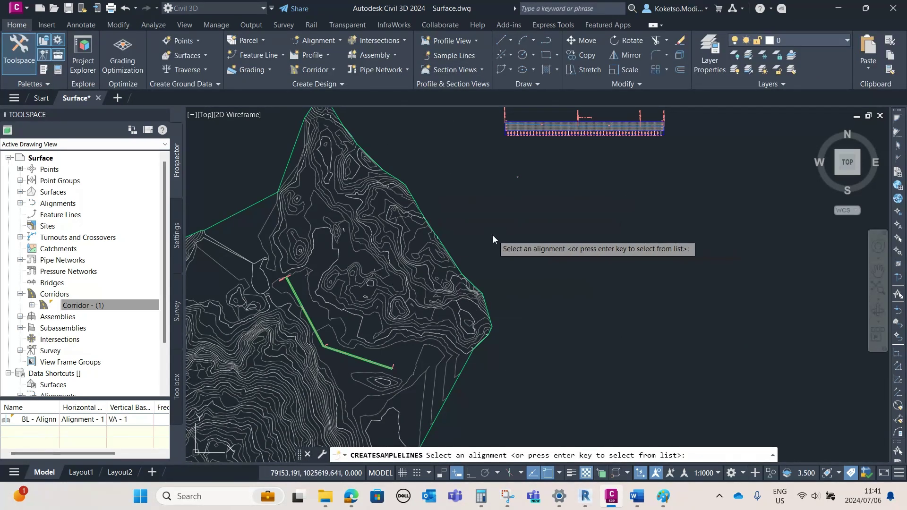
{"action": "key", "text": "Return"}
{"action": "left_click", "coordinate": [449, 327]}
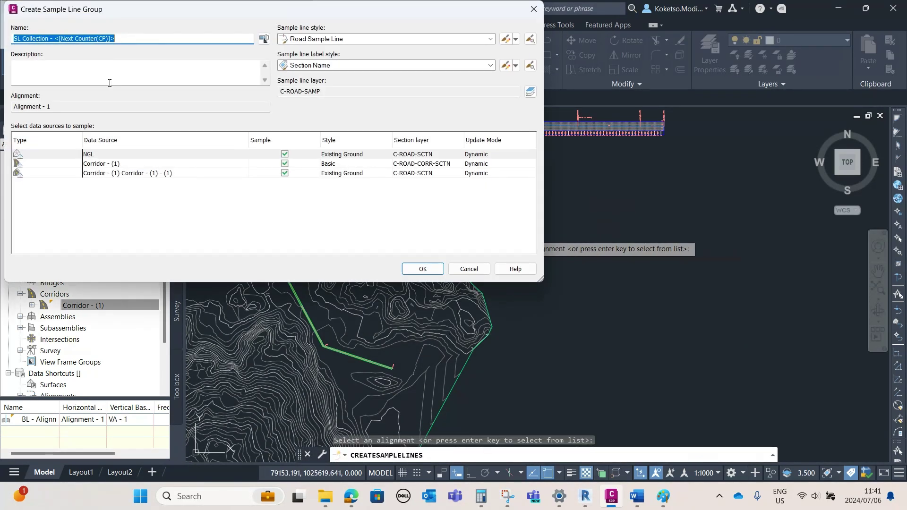
{"action": "left_click_drag", "start_coordinate": [116, 38], "coordinate": [85, 43]}
{"action": "type", "text": "1"}
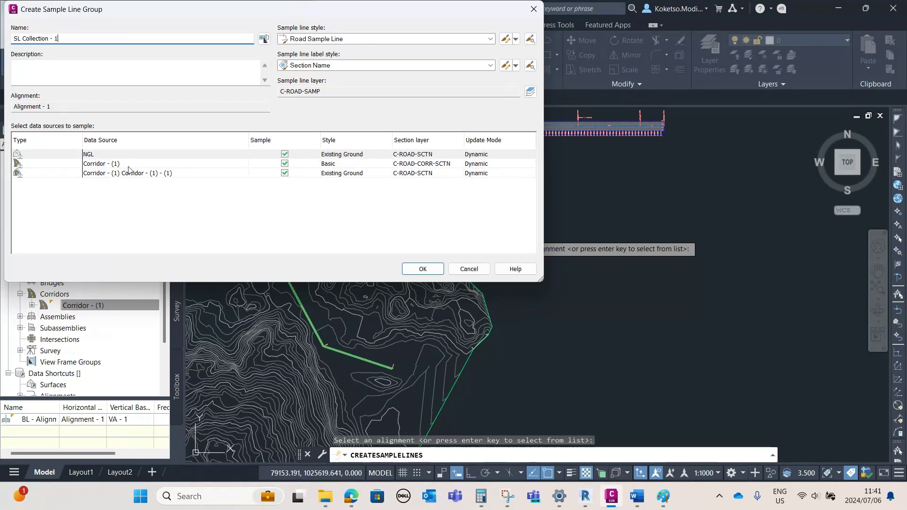
{"action": "left_click", "coordinate": [429, 269]}
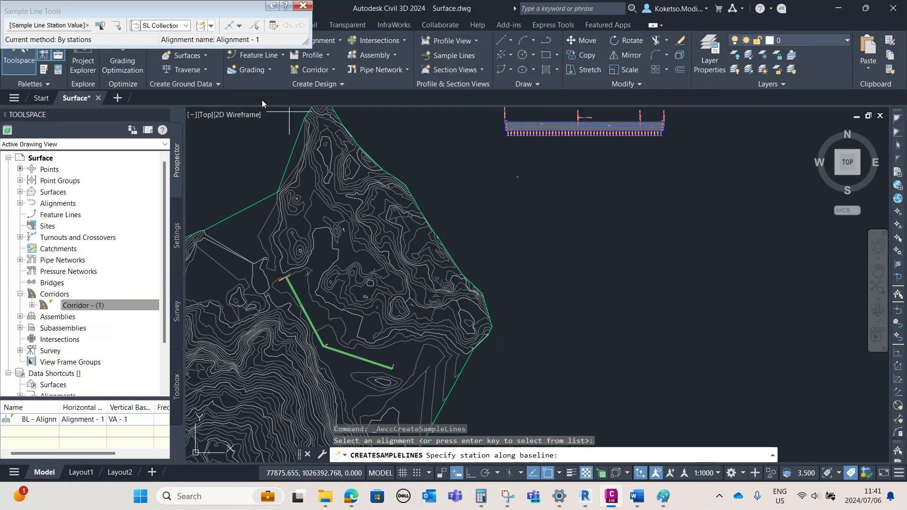
Create sample lines by range of stations along Alignment - 1 with the default settings and end the command.
{"action": "left_click", "coordinate": [239, 26]}
{"action": "left_click", "coordinate": [245, 39]}
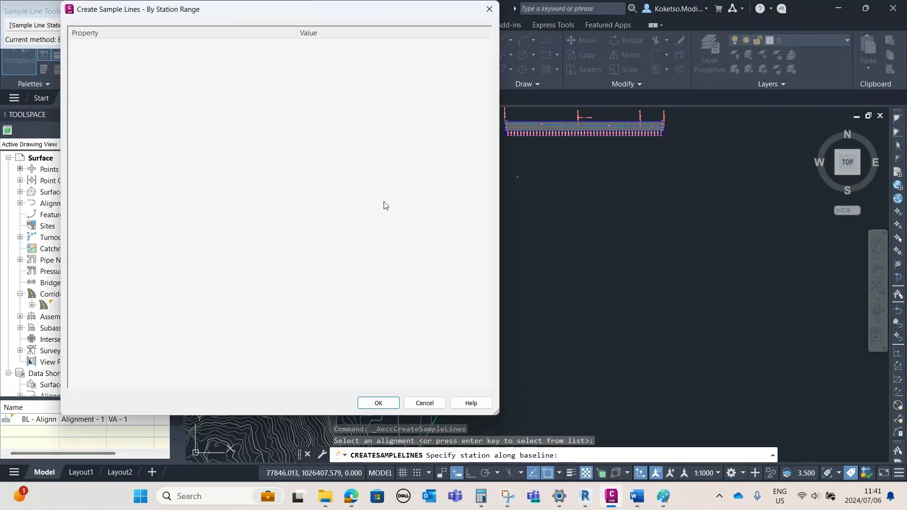
{"action": "left_click", "coordinate": [378, 403]}
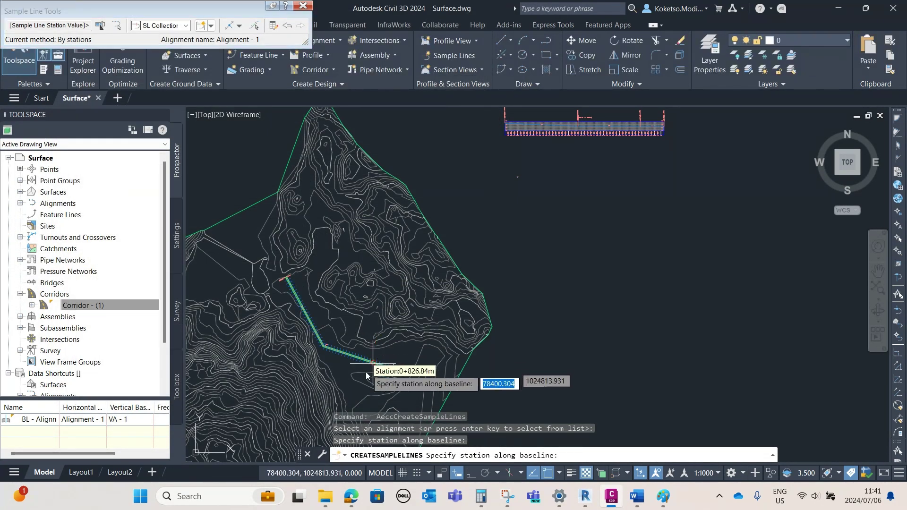
{"action": "key", "text": "Escape"}
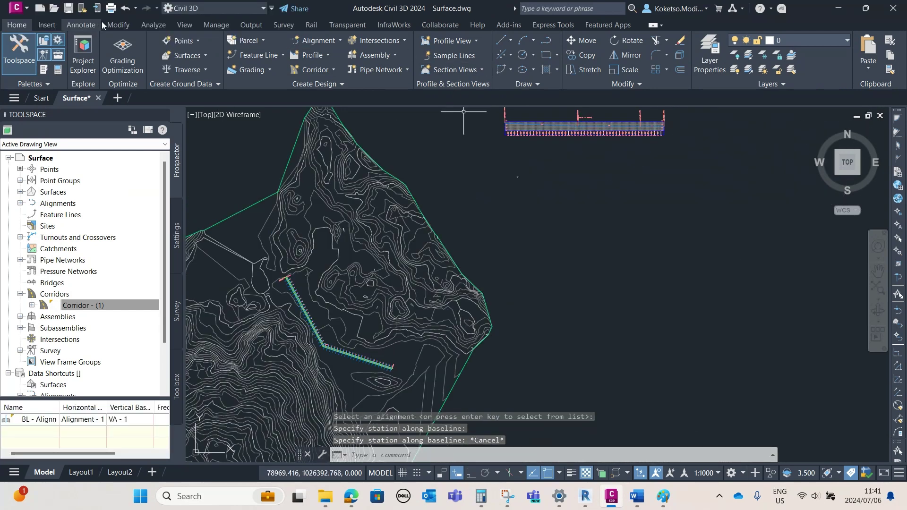
Start computing materials for SL Collection - 1 on Alignment - 1 and set all EG surfaces to NGL.
{"action": "left_click", "coordinate": [154, 25]}
{"action": "left_click", "coordinate": [584, 41]}
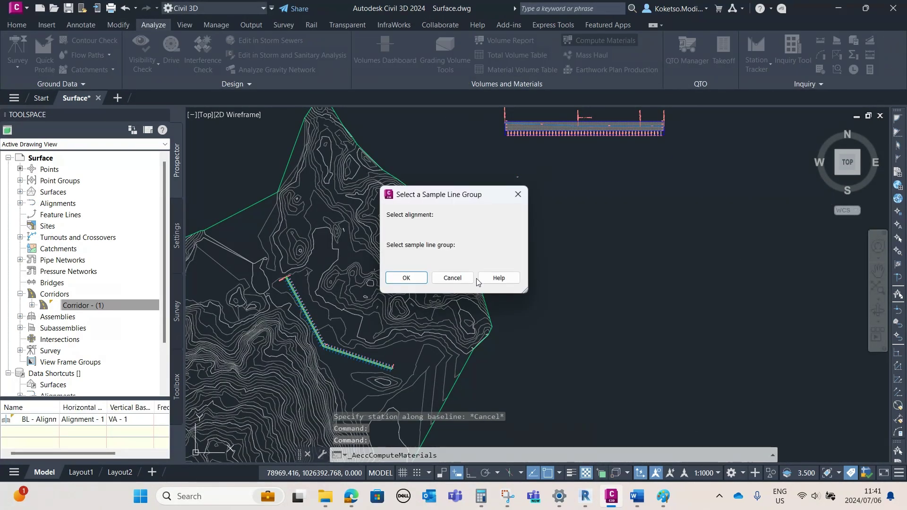
{"action": "left_click", "coordinate": [416, 278]}
{"action": "left_click", "coordinate": [351, 158]}
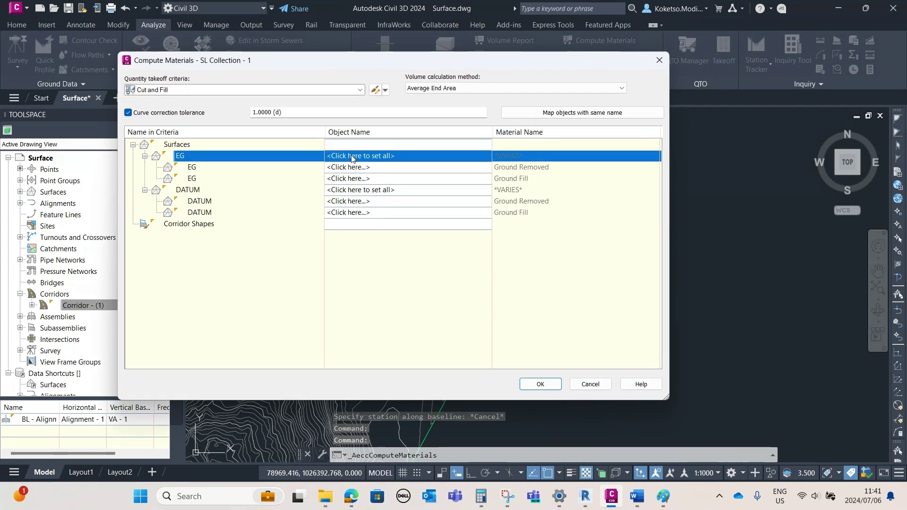
{"action": "left_click", "coordinate": [349, 169]}
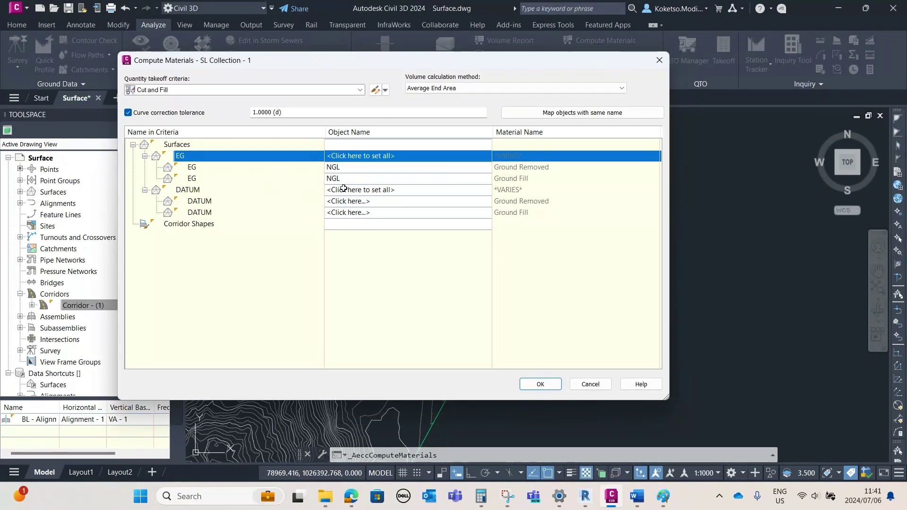
Set all DATUM surfaces to Corridor - (1) Corridor - (1) - (1) and compute the materials with the Cut and Fill criteria.
{"action": "left_click", "coordinate": [343, 189]}
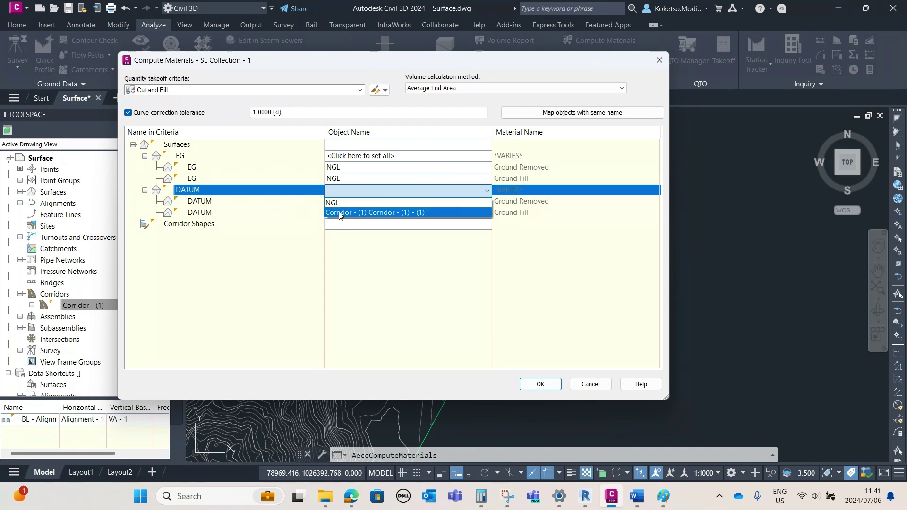
{"action": "left_click", "coordinate": [348, 213]}
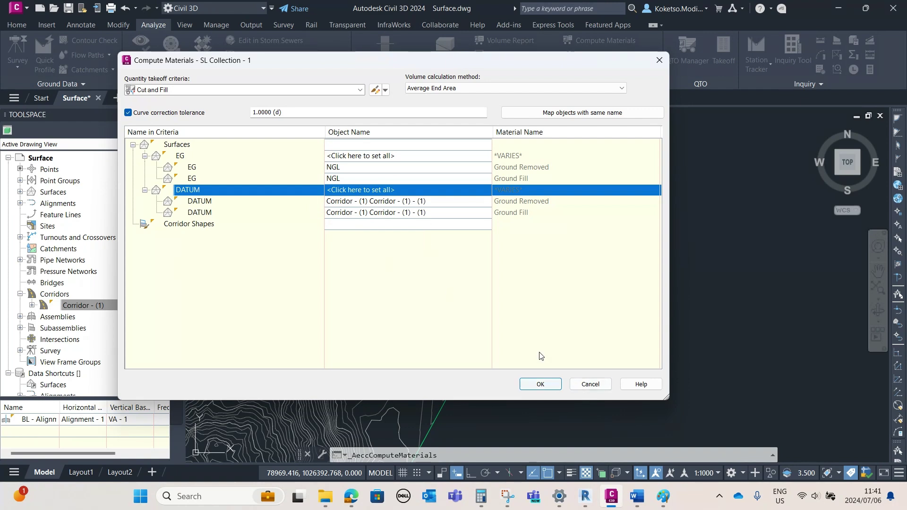
{"action": "left_click", "coordinate": [185, 89]}
{"action": "left_click", "coordinate": [164, 101]}
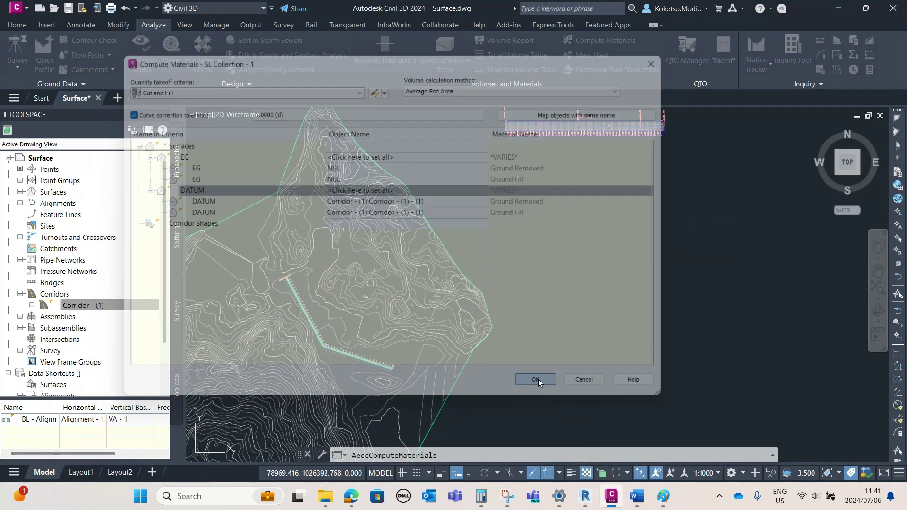
{"action": "left_click", "coordinate": [539, 384]}
Set up a Cut and Fill total volume table for Alignment - 1, using SL Collection - 1 and Material List - (1).
{"action": "scroll", "coordinate": [307, 350], "scroll_direction": "up", "scroll_amount": 5}
{"action": "scroll", "coordinate": [285, 354], "scroll_direction": "up", "scroll_amount": 3}
{"action": "scroll", "coordinate": [364, 299], "scroll_direction": "down", "scroll_amount": 1}
{"action": "scroll", "coordinate": [360, 339], "scroll_direction": "down", "scroll_amount": 5}
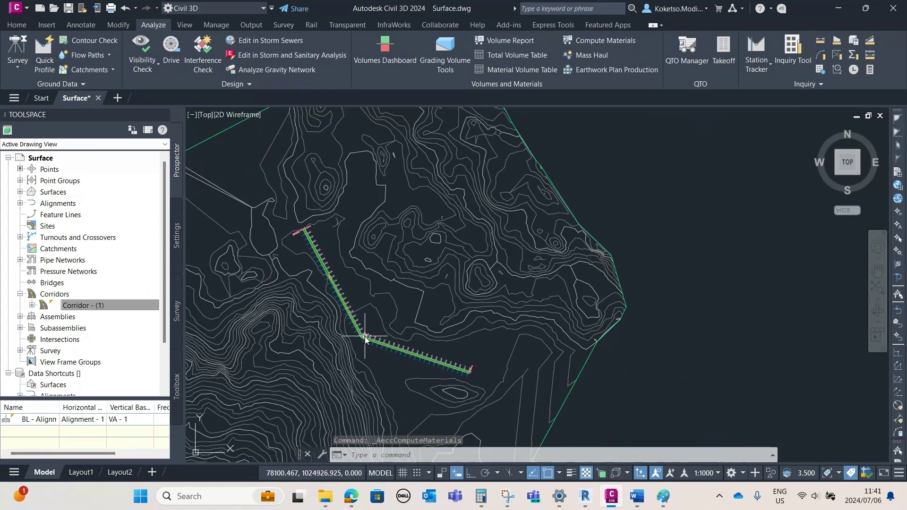
{"action": "scroll", "coordinate": [543, 213], "scroll_direction": "down", "scroll_amount": 3}
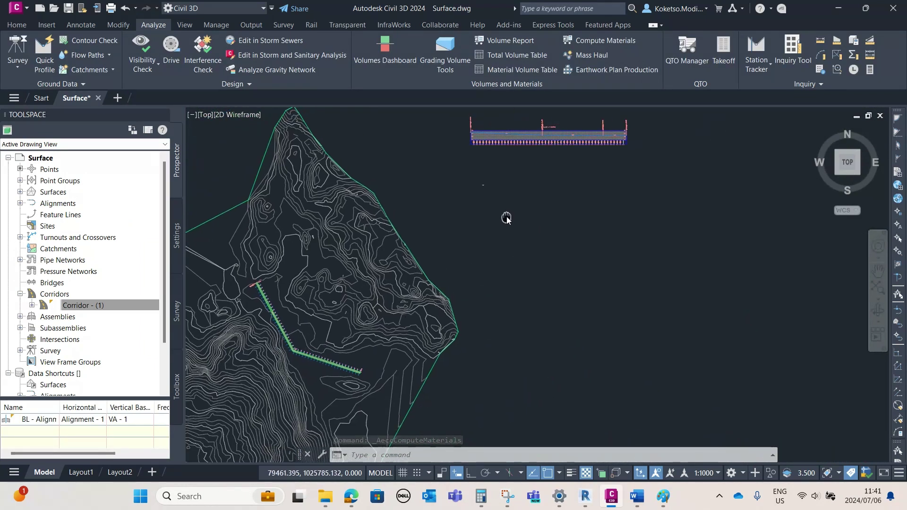
{"action": "left_click", "coordinate": [500, 55]}
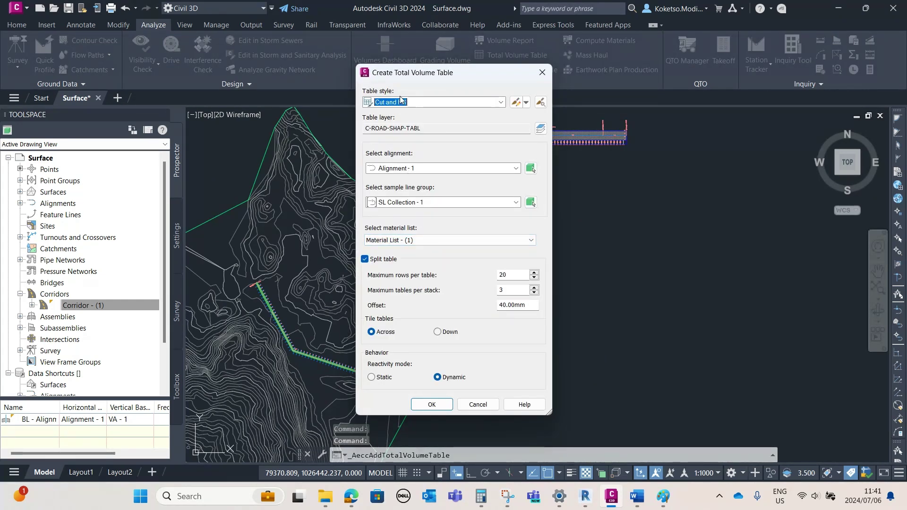
{"action": "left_click", "coordinate": [388, 169]}
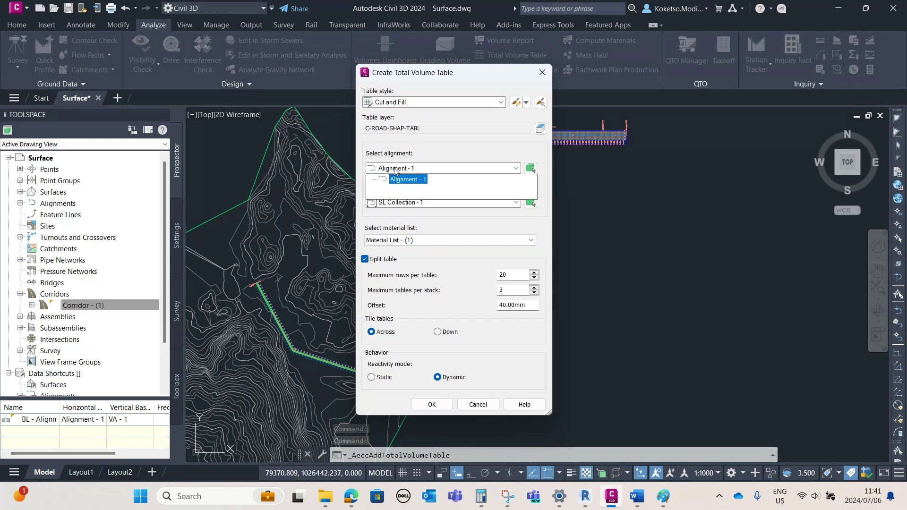
{"action": "left_click", "coordinate": [426, 176]}
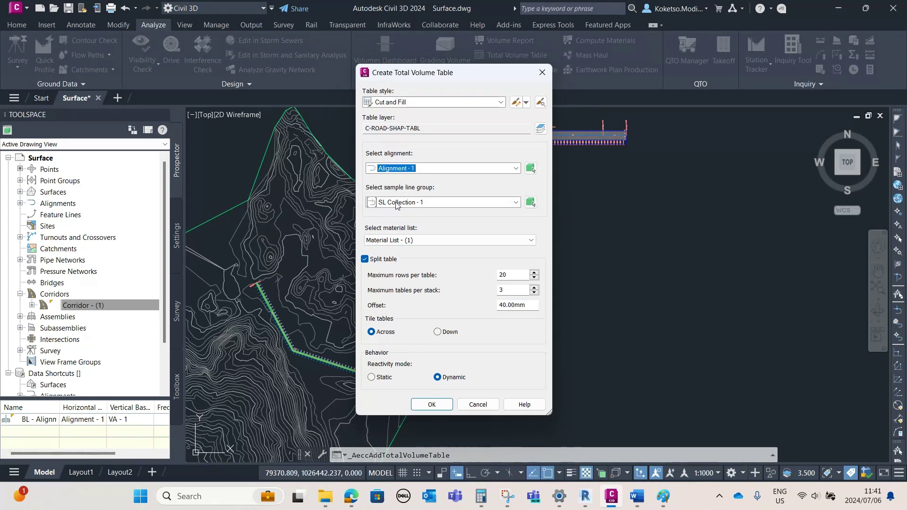
{"action": "left_click", "coordinate": [422, 204]}
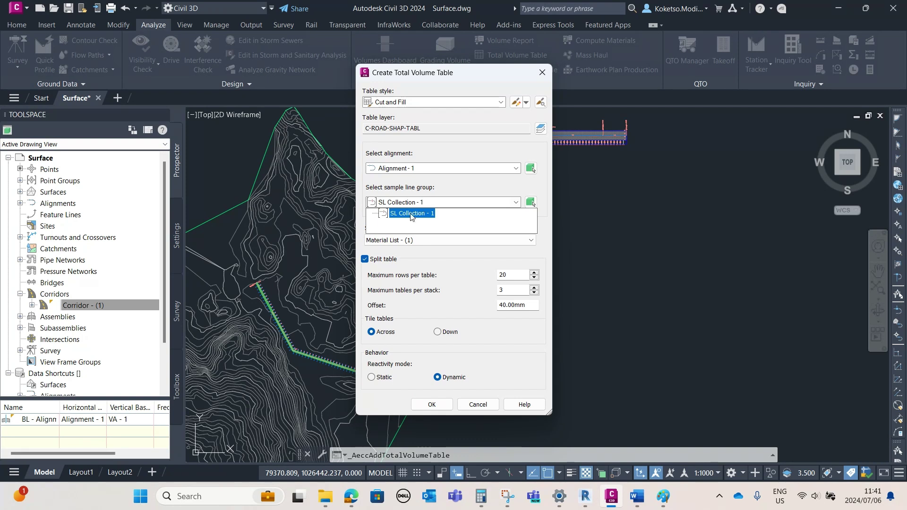
{"action": "left_click", "coordinate": [409, 213]}
{"action": "left_click", "coordinate": [401, 240]}
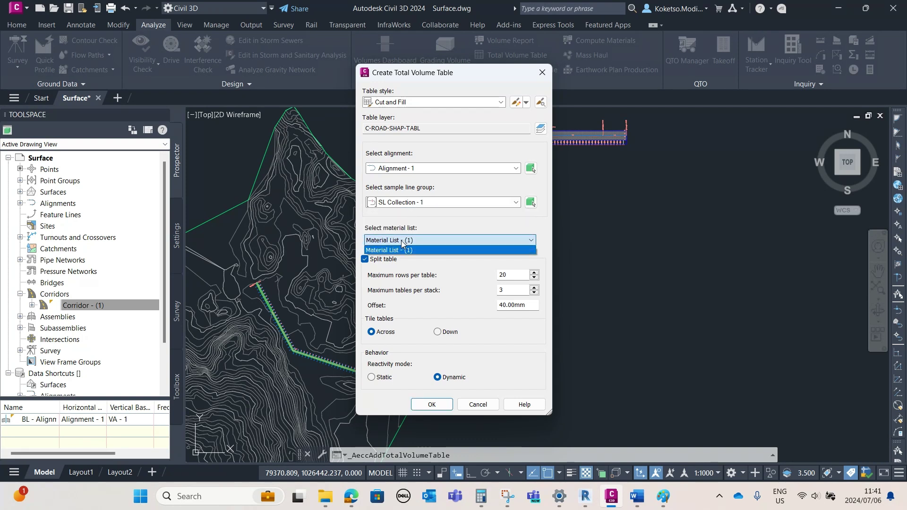
{"action": "left_click", "coordinate": [406, 250]}
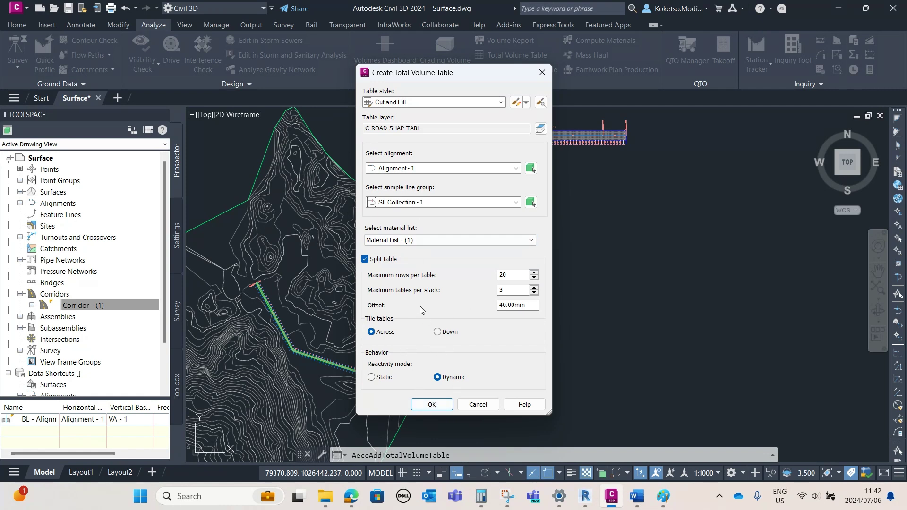
Accept the split table settings and place the total volume table in the empty area below the profile view.
{"action": "left_click", "coordinate": [431, 404]}
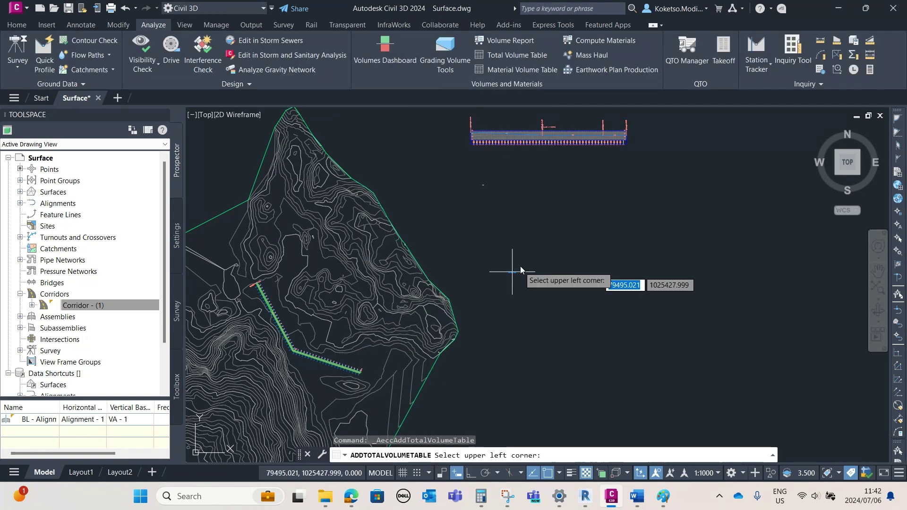
{"action": "left_click", "coordinate": [500, 208]}
{"action": "scroll", "coordinate": [506, 213], "scroll_direction": "up", "scroll_amount": 8}
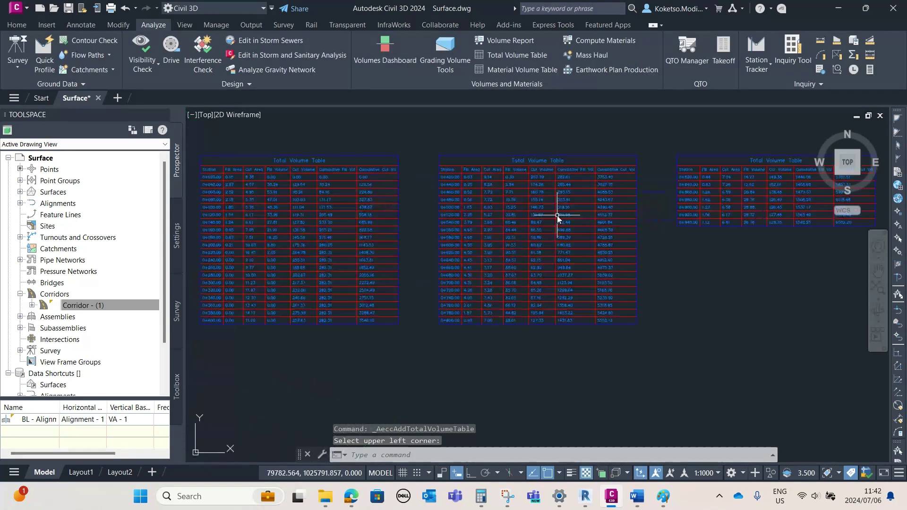
Examine the stations, areas and cut and fill volumes in the placed total volume tables.
{"action": "scroll", "coordinate": [416, 210], "scroll_direction": "down", "scroll_amount": 2}
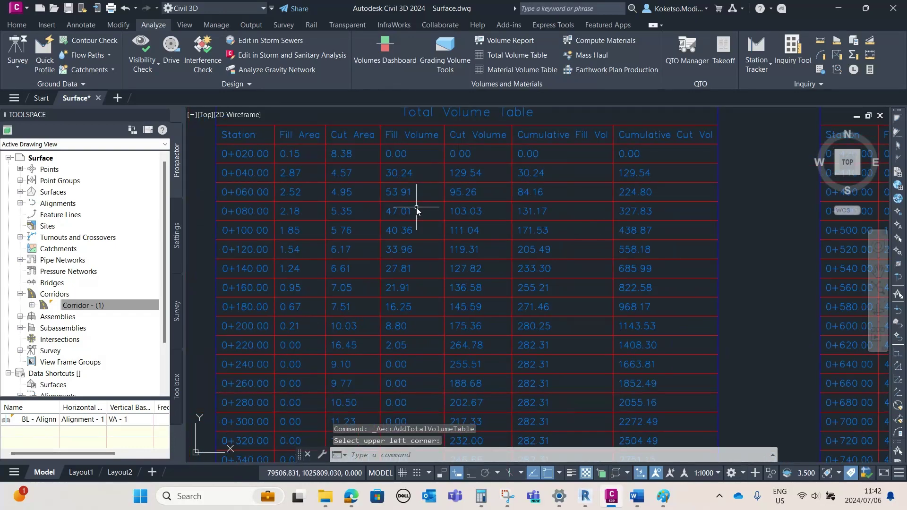
{"action": "scroll", "coordinate": [417, 211], "scroll_direction": "down", "scroll_amount": 6}
{"action": "scroll", "coordinate": [556, 220], "scroll_direction": "up", "scroll_amount": 5}
{"action": "scroll", "coordinate": [552, 225], "scroll_direction": "down", "scroll_amount": 8}
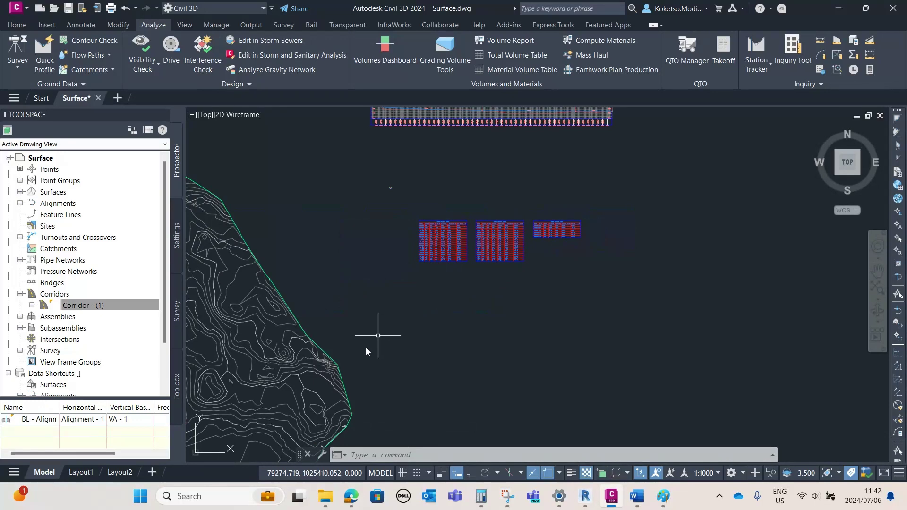
Select the terrain surface together with the corridor and open them in the Object Viewer.
{"action": "scroll", "coordinate": [333, 326], "scroll_direction": "up", "scroll_amount": 8}
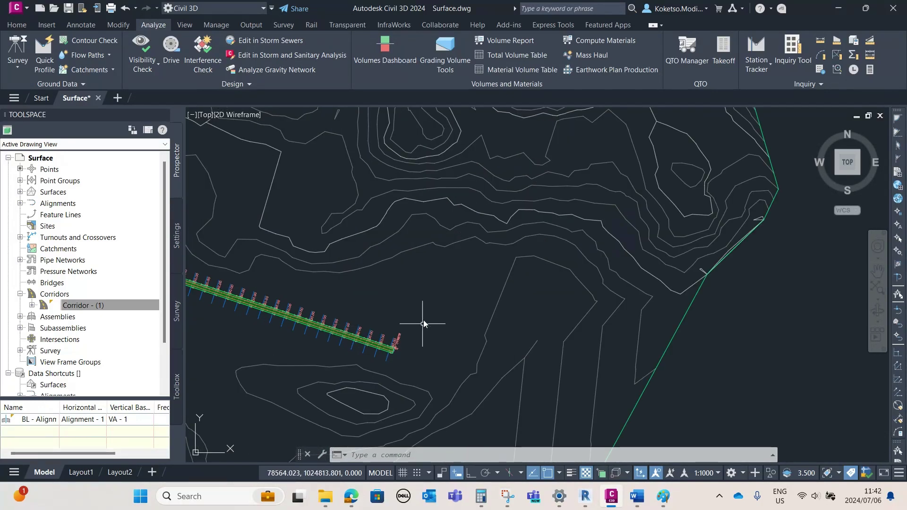
{"action": "scroll", "coordinate": [417, 341], "scroll_direction": "down", "scroll_amount": 9}
{"action": "left_click", "coordinate": [432, 416]}
{"action": "left_click", "coordinate": [279, 213]}
{"action": "scroll", "coordinate": [413, 321], "scroll_direction": "up", "scroll_amount": 4}
{"action": "right_click", "coordinate": [344, 246]}
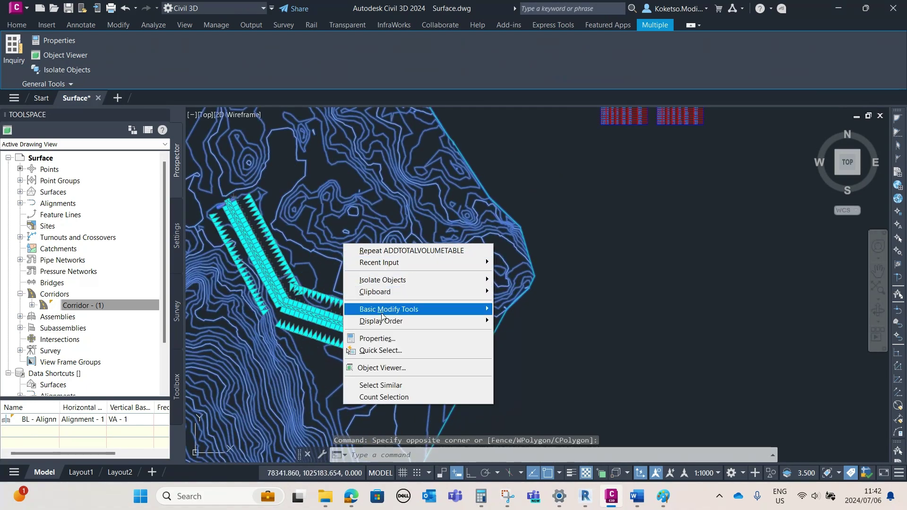
{"action": "key", "text": "Escape"}
{"action": "key", "text": "Escape"}
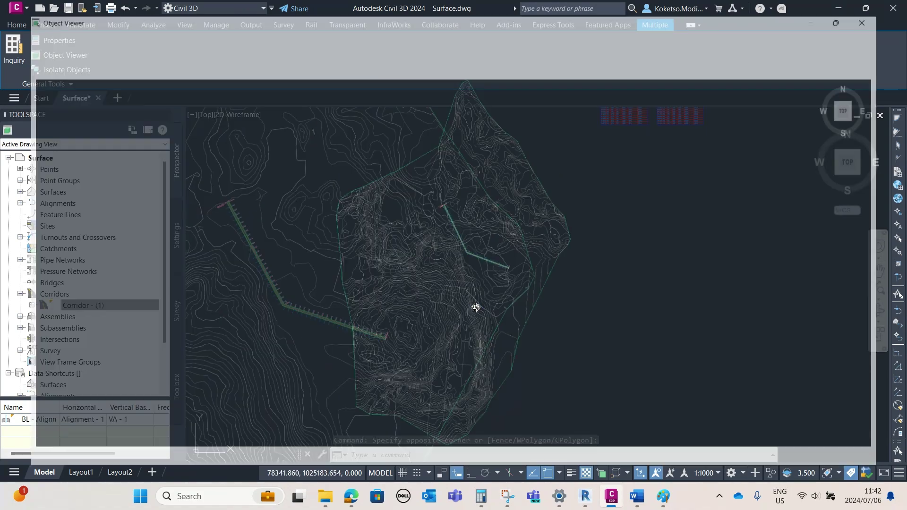
Inspect the channel corridor against the terrain in 3D from several angles and close the viewer.
{"action": "mouse_move", "coordinate": [437, 353]}
{"action": "left_mouse_down"}
{"action": "mouse_move", "coordinate": [377, 207]}
{"action": "mouse_move", "coordinate": [390, 156]}
{"action": "left_mouse_up"}
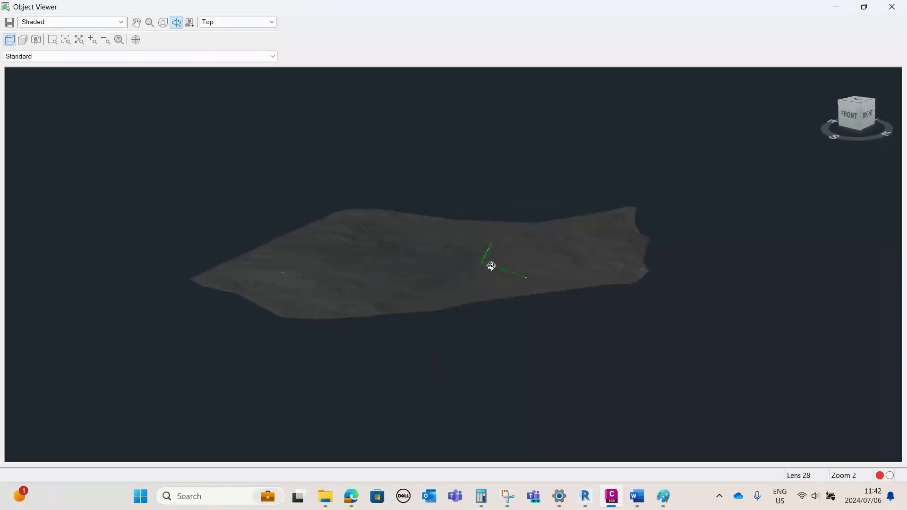
{"action": "scroll", "coordinate": [494, 271], "scroll_direction": "up", "scroll_amount": 5}
{"action": "left_click_drag", "start_coordinate": [641, 310], "coordinate": [461, 231]}
{"action": "scroll", "coordinate": [587, 299], "scroll_direction": "up", "scroll_amount": 3}
{"action": "scroll", "coordinate": [587, 261], "scroll_direction": "up", "scroll_amount": 5}
{"action": "scroll", "coordinate": [411, 310], "scroll_direction": "down", "scroll_amount": 5}
{"action": "scroll", "coordinate": [502, 284], "scroll_direction": "up", "scroll_amount": 3}
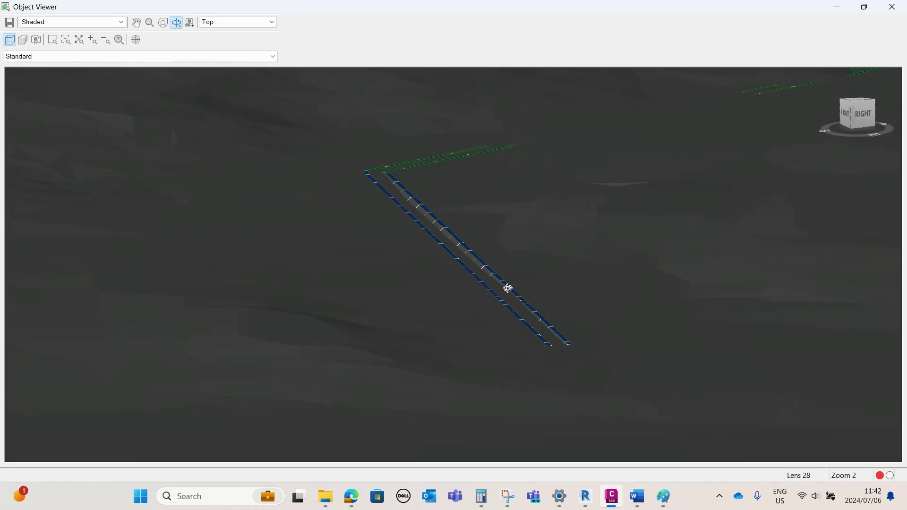
{"action": "scroll", "coordinate": [506, 286], "scroll_direction": "down", "scroll_amount": 5}
{"action": "left_click_drag", "start_coordinate": [472, 273], "coordinate": [469, 296]}
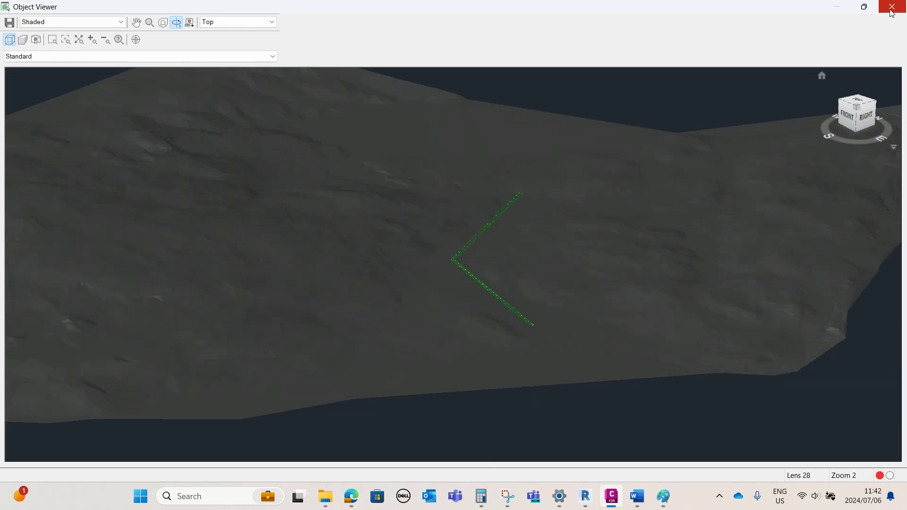
{"action": "left_click", "coordinate": [890, 10]}
Select the Channel subassembly in the assembly and open its subassembly properties.
{"action": "scroll", "coordinate": [459, 229], "scroll_direction": "down", "scroll_amount": 3}
{"action": "scroll", "coordinate": [510, 158], "scroll_direction": "up", "scroll_amount": 4}
{"action": "scroll", "coordinate": [472, 156], "scroll_direction": "up", "scroll_amount": 10}
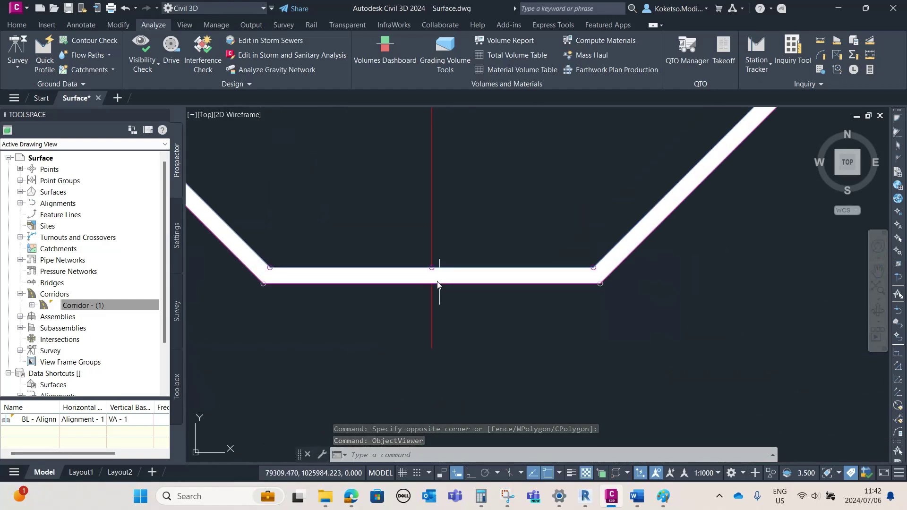
{"action": "scroll", "coordinate": [443, 287], "scroll_direction": "up", "scroll_amount": 5}
{"action": "scroll", "coordinate": [450, 274], "scroll_direction": "down", "scroll_amount": 8}
{"action": "left_click", "coordinate": [512, 283]}
{"action": "left_click", "coordinate": [301, 114]}
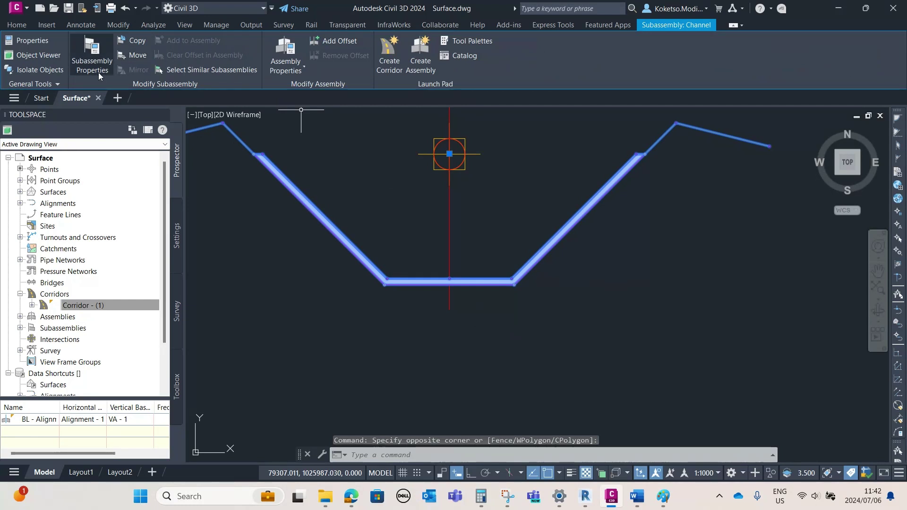
{"action": "left_click", "coordinate": [92, 58]}
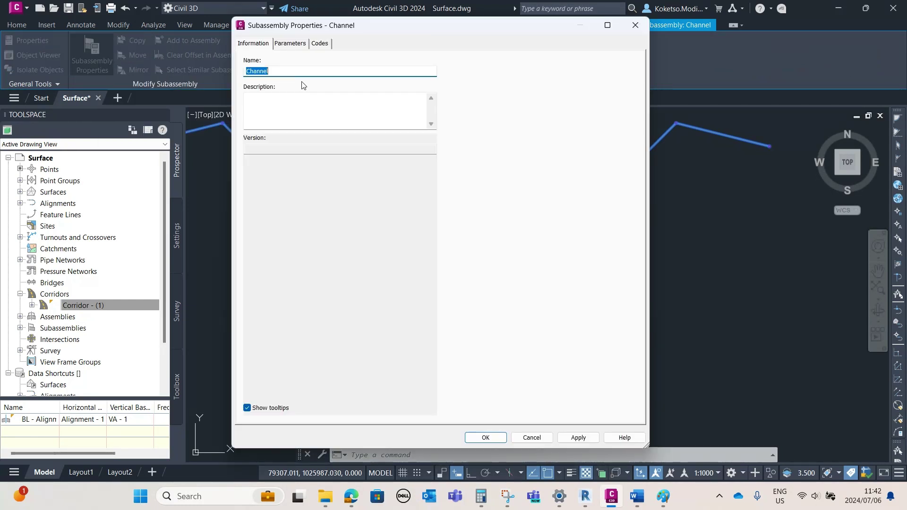
Examine the Channel subassembly's link, point and shape codes, close the properties and clear the selection.
{"action": "left_click", "coordinate": [292, 44]}
{"action": "left_click", "coordinate": [319, 43]}
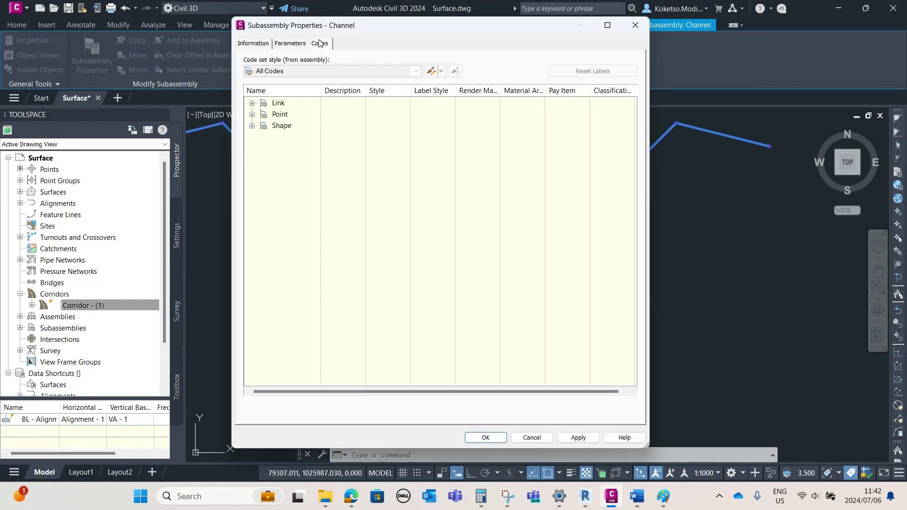
{"action": "left_click", "coordinate": [252, 114]}
{"action": "left_click", "coordinate": [252, 103]}
{"action": "left_click_drag", "start_coordinate": [323, 93], "coordinate": [372, 91]}
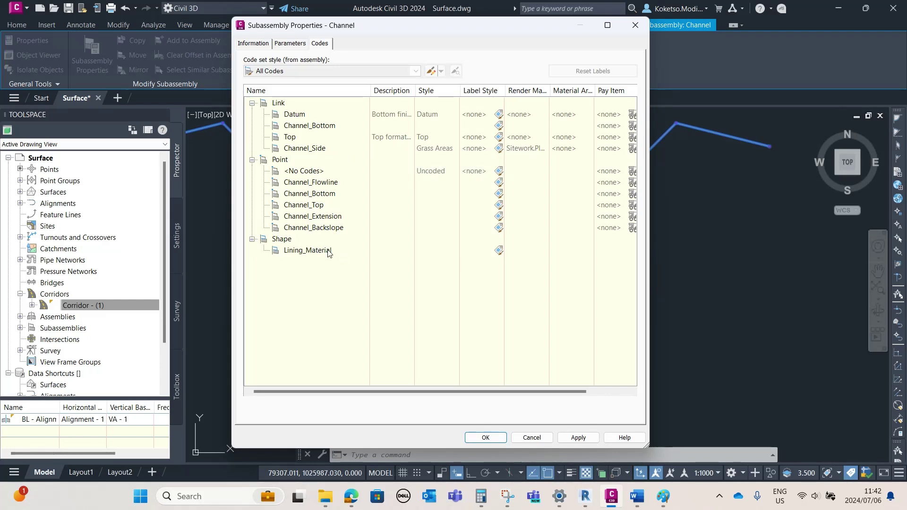
{"action": "left_click", "coordinate": [635, 25]}
{"action": "scroll", "coordinate": [546, 193], "scroll_direction": "down", "scroll_amount": 6}
{"action": "key", "text": "Escape"}
Create a second corridor surface in the properties of Corridor - (1).
{"action": "scroll", "coordinate": [587, 247], "scroll_direction": "up", "scroll_amount": 8}
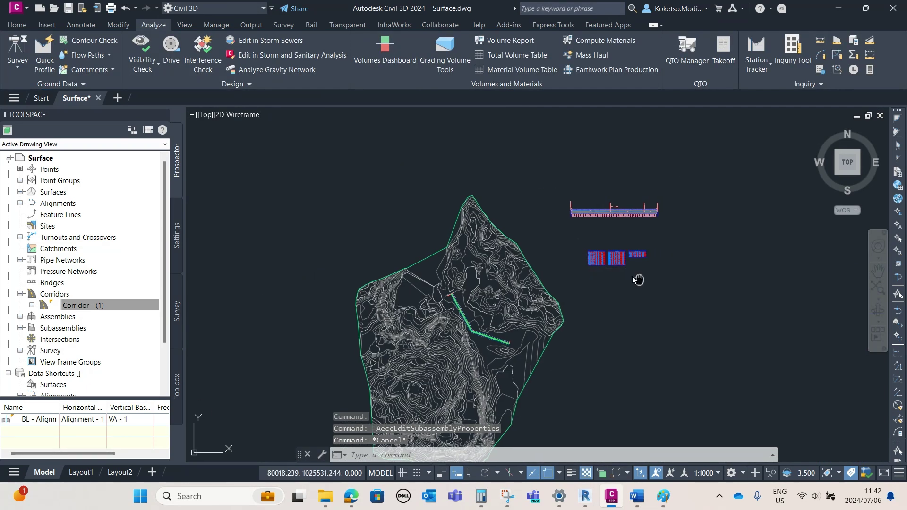
{"action": "right_click", "coordinate": [78, 306]}
{"action": "left_click", "coordinate": [108, 310]}
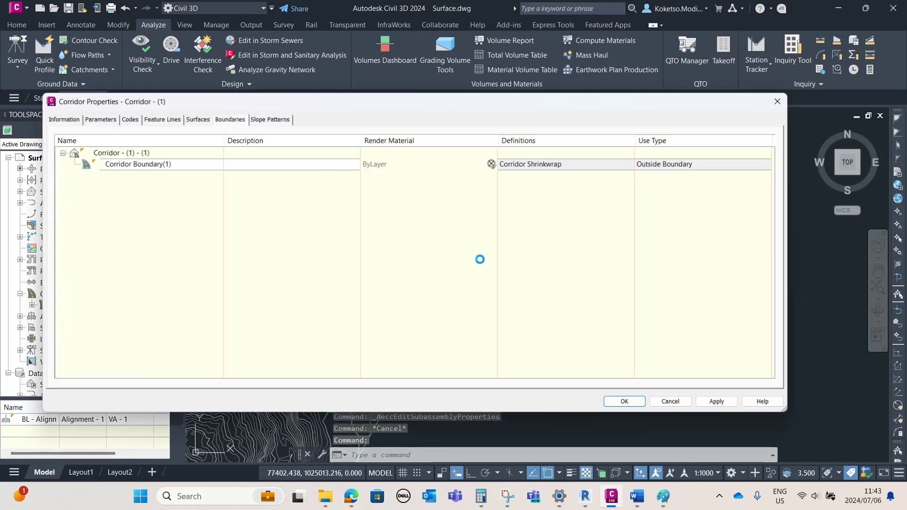
{"action": "left_click", "coordinate": [199, 120]}
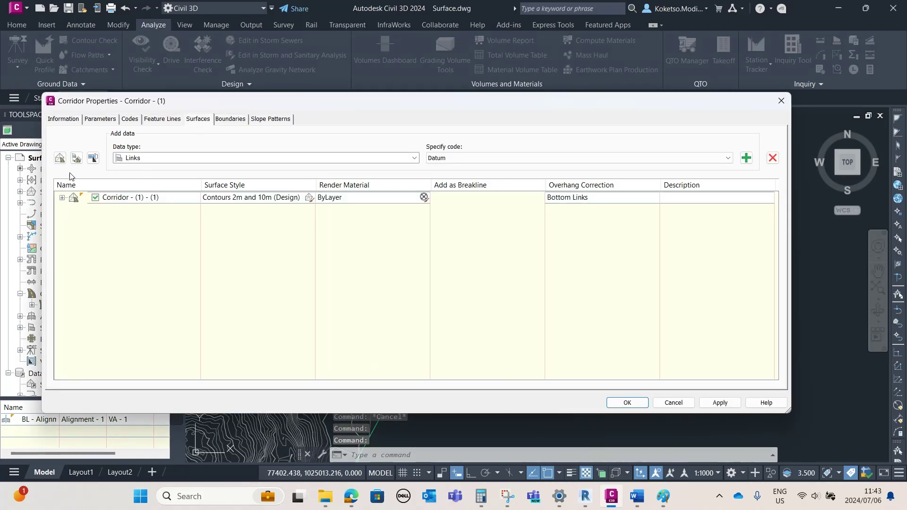
{"action": "left_click", "coordinate": [60, 159]}
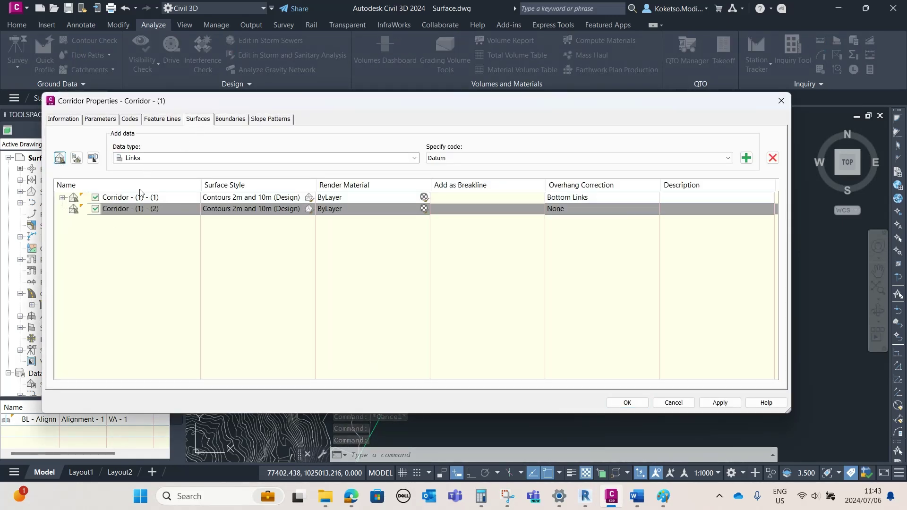
Set the new corridor surface's overhang correction to Top Links and add the Top link code to it.
{"action": "left_click", "coordinate": [459, 158]}
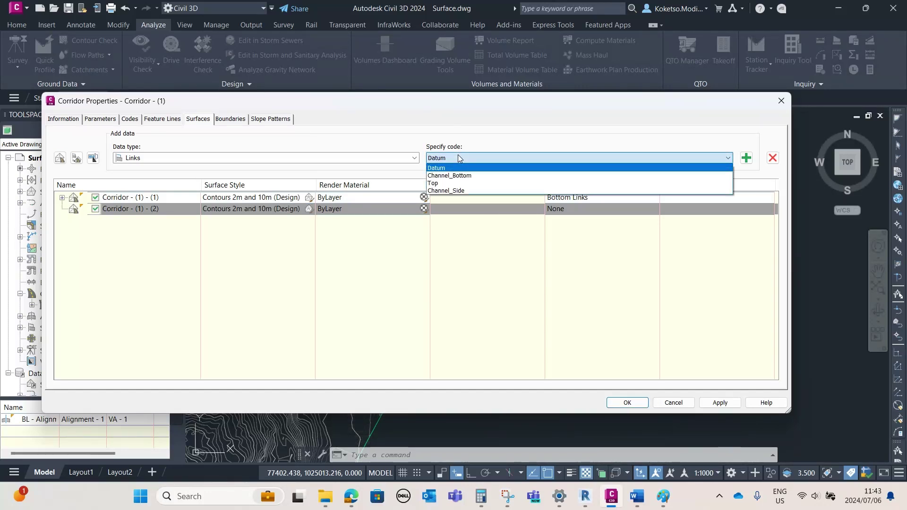
{"action": "left_click", "coordinate": [443, 183]}
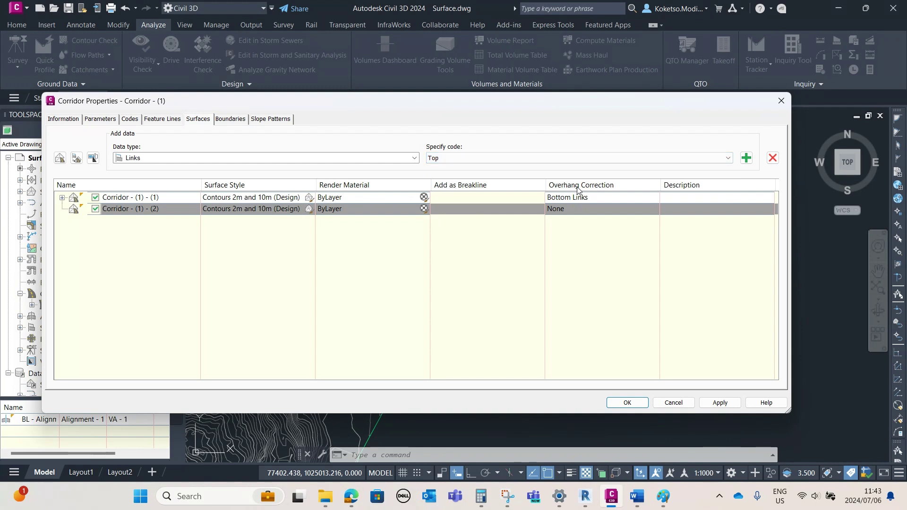
{"action": "left_click", "coordinate": [563, 213]}
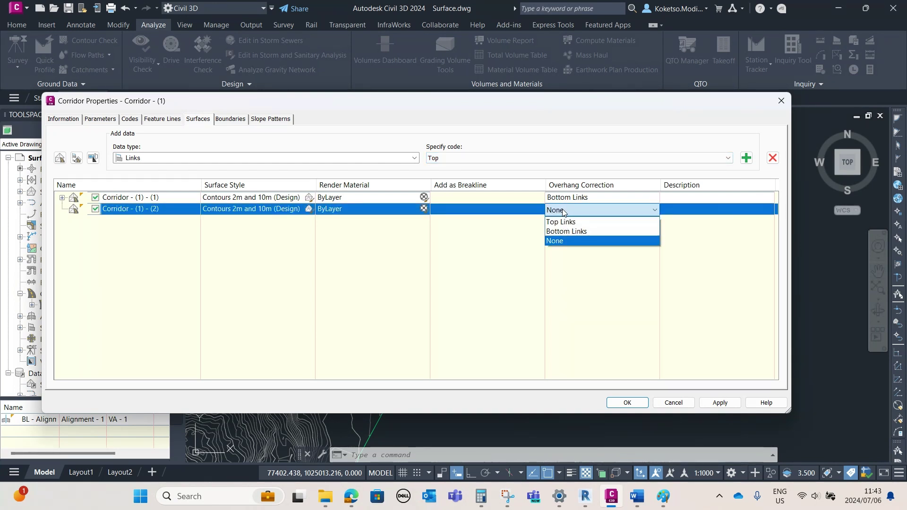
{"action": "left_click", "coordinate": [562, 221]}
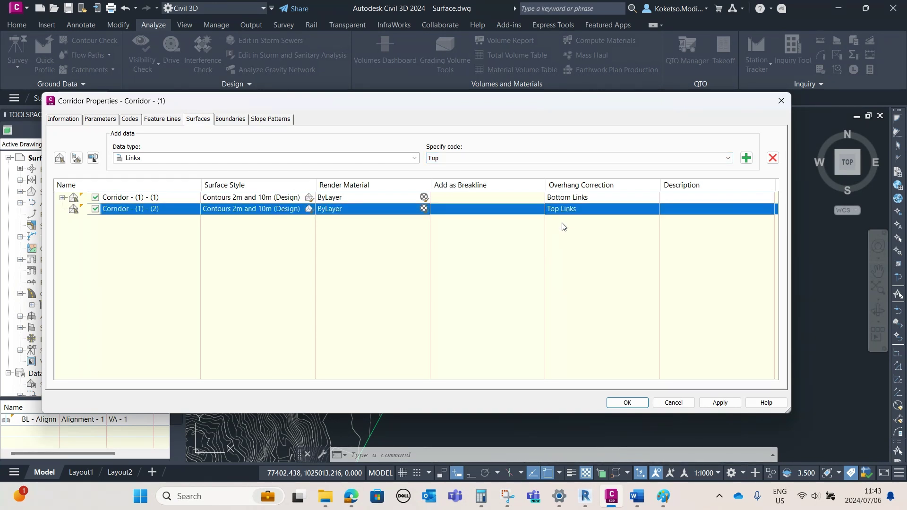
{"action": "left_click", "coordinate": [746, 158]}
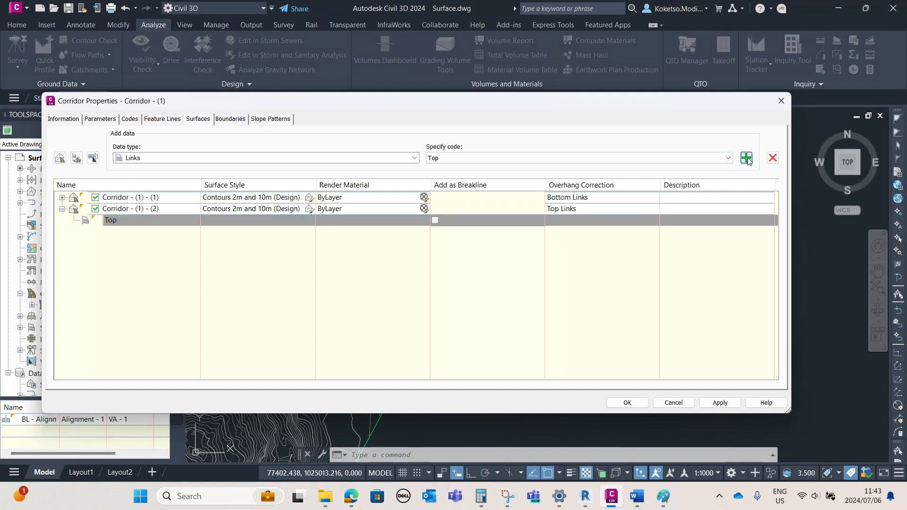
{"action": "left_click", "coordinate": [63, 209]}
Add the corridor extents as outer boundary to the second corridor surface and apply the changes to the corridor.
{"action": "left_click", "coordinate": [231, 121]}
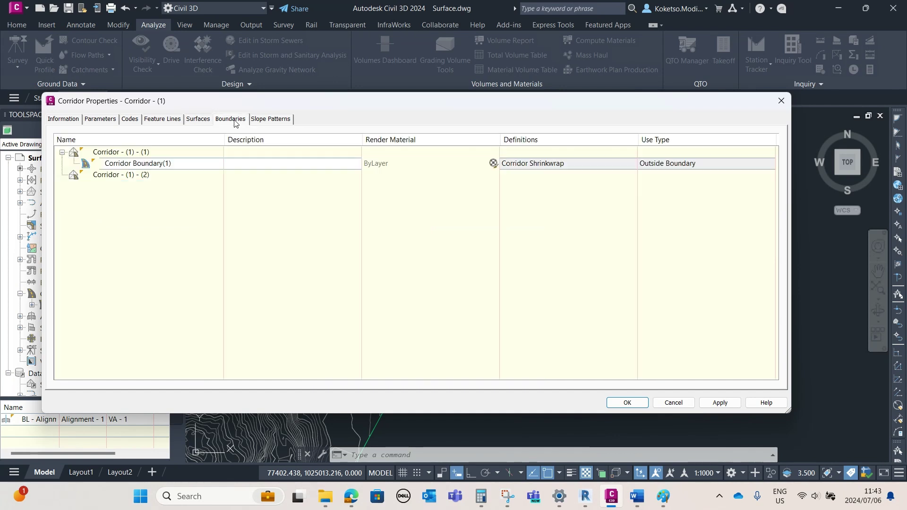
{"action": "left_click", "coordinate": [113, 176]}
{"action": "right_click", "coordinate": [122, 176]}
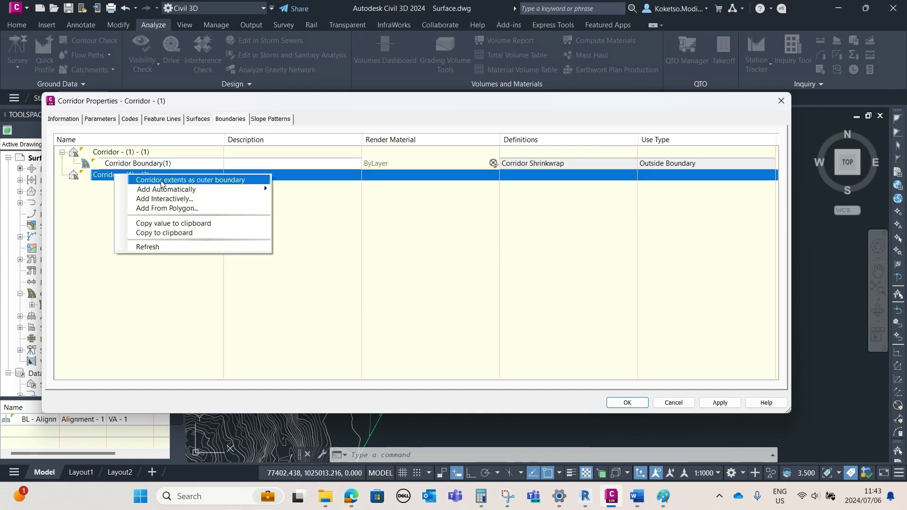
{"action": "left_click", "coordinate": [265, 185]}
{"action": "left_click", "coordinate": [719, 403]}
{"action": "left_click", "coordinate": [437, 219]}
{"action": "left_click", "coordinate": [627, 402]}
View the terrain surface and the updated corridor in the Object Viewer, inspect the channel in 3D and close the viewer.
{"action": "scroll", "coordinate": [349, 363], "scroll_direction": "up", "scroll_amount": 5}
{"action": "scroll", "coordinate": [379, 313], "scroll_direction": "down", "scroll_amount": 8}
{"action": "left_click", "coordinate": [409, 401]}
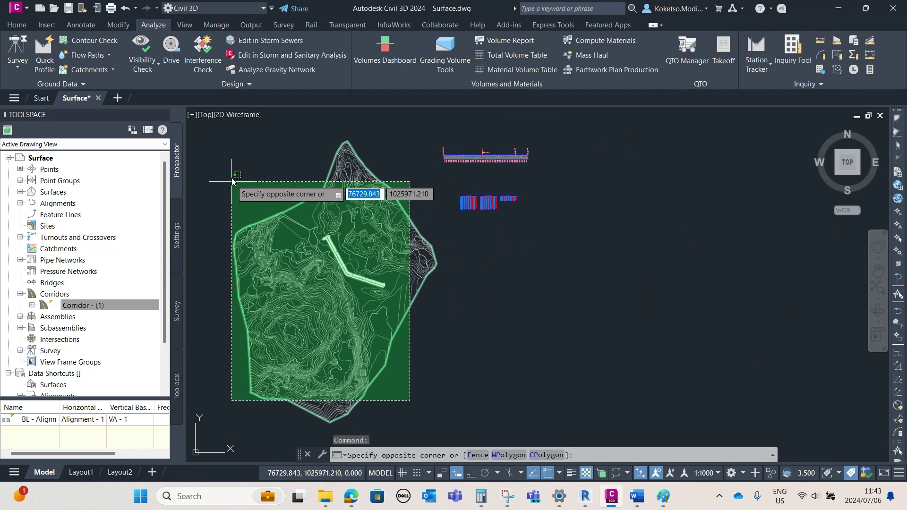
{"action": "left_click", "coordinate": [233, 196]}
{"action": "right_click", "coordinate": [321, 260]}
{"action": "left_click", "coordinate": [363, 386]}
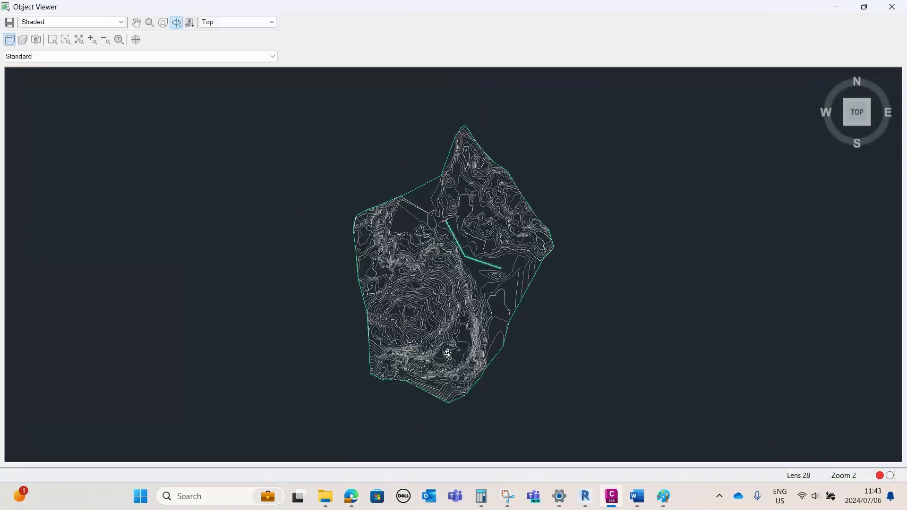
{"action": "mouse_move", "coordinate": [447, 354]}
{"action": "left_mouse_down"}
{"action": "mouse_move", "coordinate": [363, 170]}
{"action": "mouse_move", "coordinate": [412, 196]}
{"action": "left_mouse_up"}
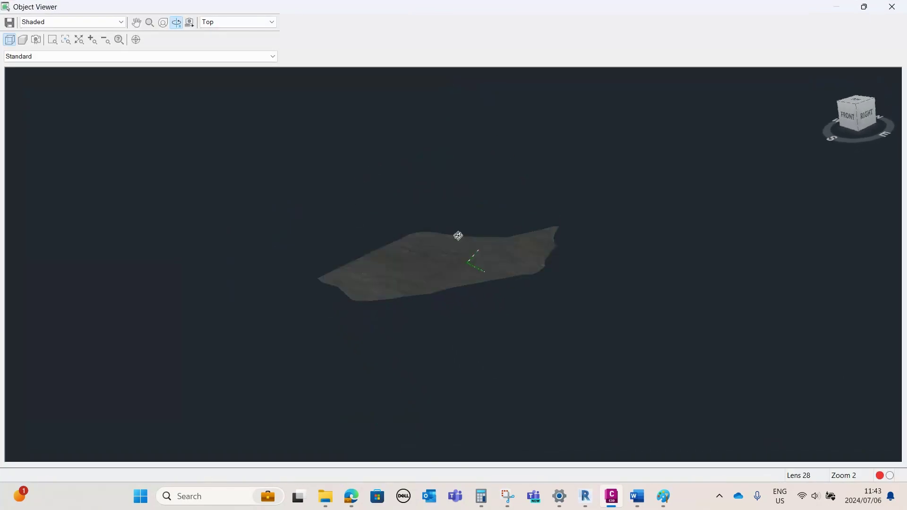
{"action": "scroll", "coordinate": [470, 263], "scroll_direction": "up", "scroll_amount": 5}
{"action": "mouse_move", "coordinate": [469, 263]}
{"action": "left_mouse_down"}
{"action": "mouse_move", "coordinate": [557, 350]}
{"action": "mouse_move", "coordinate": [550, 373]}
{"action": "mouse_move", "coordinate": [628, 332]}
{"action": "mouse_move", "coordinate": [720, 338]}
{"action": "left_mouse_up"}
{"action": "left_click_drag", "start_coordinate": [246, 210], "coordinate": [337, 268]}
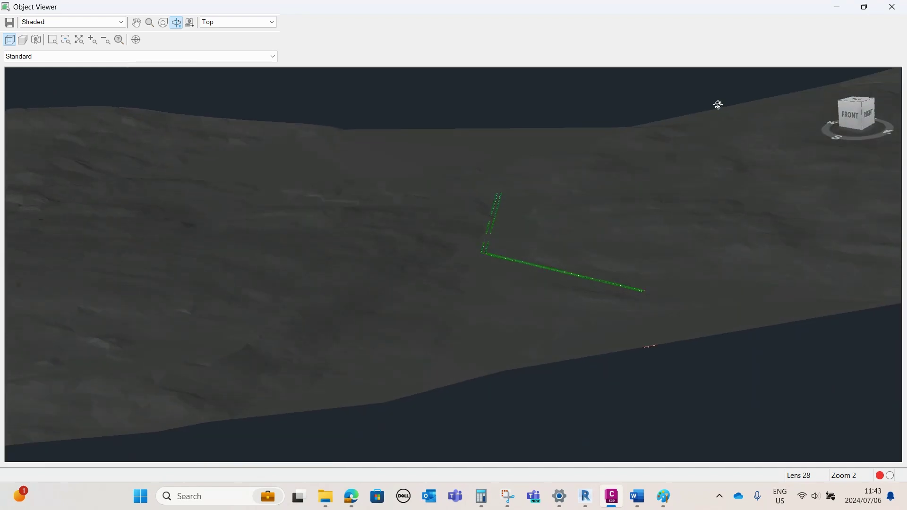
{"action": "left_click", "coordinate": [892, 6]}
Review the cut and fill values in the total volume tables again.
{"action": "scroll", "coordinate": [452, 219], "scroll_direction": "down", "scroll_amount": 2}
{"action": "scroll", "coordinate": [452, 213], "scroll_direction": "up", "scroll_amount": 6}
{"action": "scroll", "coordinate": [557, 222], "scroll_direction": "up", "scroll_amount": 2}
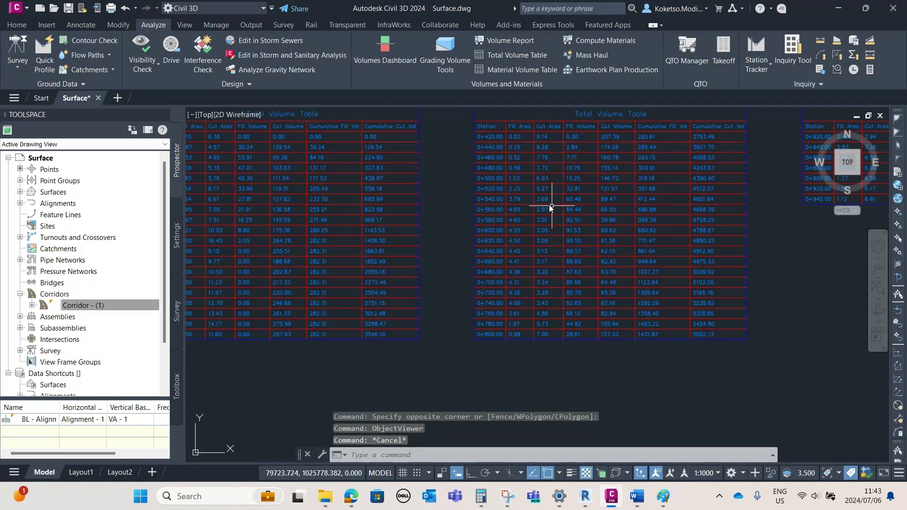
{"action": "scroll", "coordinate": [447, 271], "scroll_direction": "up", "scroll_amount": 2}
{"action": "scroll", "coordinate": [453, 190], "scroll_direction": "down", "scroll_amount": 5}
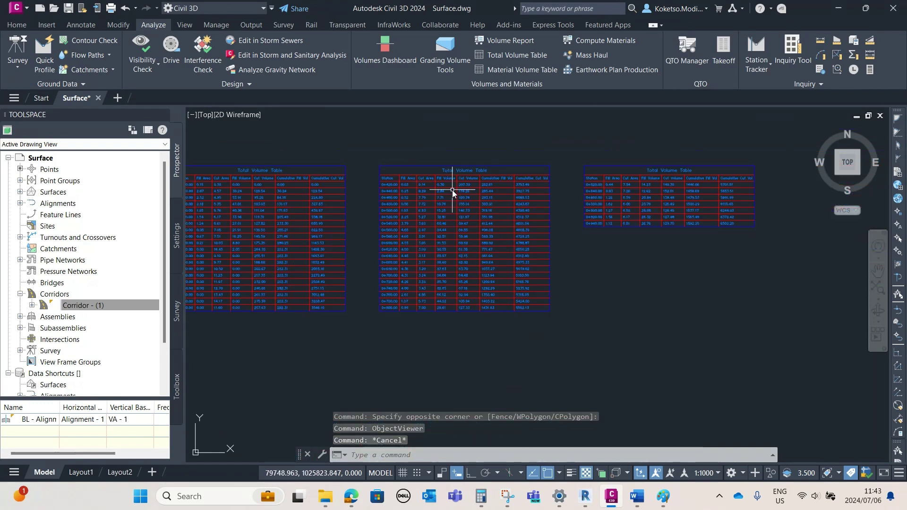
{"action": "scroll", "coordinate": [460, 199], "scroll_direction": "up", "scroll_amount": 3}
{"action": "scroll", "coordinate": [463, 203], "scroll_direction": "down", "scroll_amount": 3}
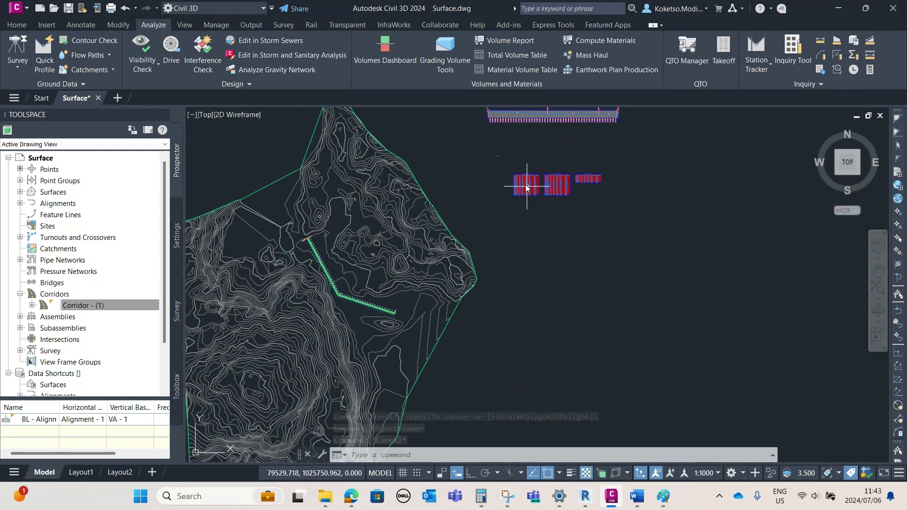
Start multiple section views along Alignment - 1, named VIEWS-1, using sample line group SL Collection - 1.
{"action": "left_click", "coordinate": [16, 25]}
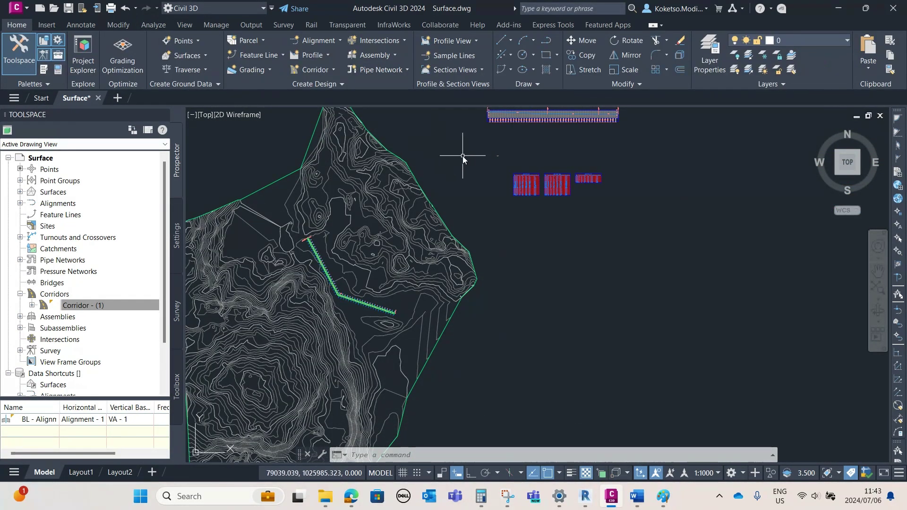
{"action": "scroll", "coordinate": [472, 142], "scroll_direction": "down", "scroll_amount": 1}
{"action": "scroll", "coordinate": [450, 166], "scroll_direction": "up", "scroll_amount": 1}
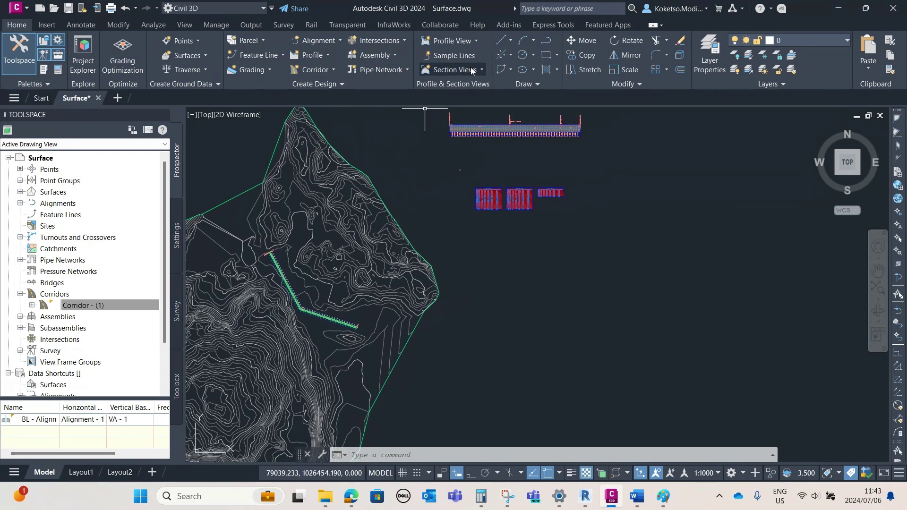
{"action": "left_click", "coordinate": [471, 69]}
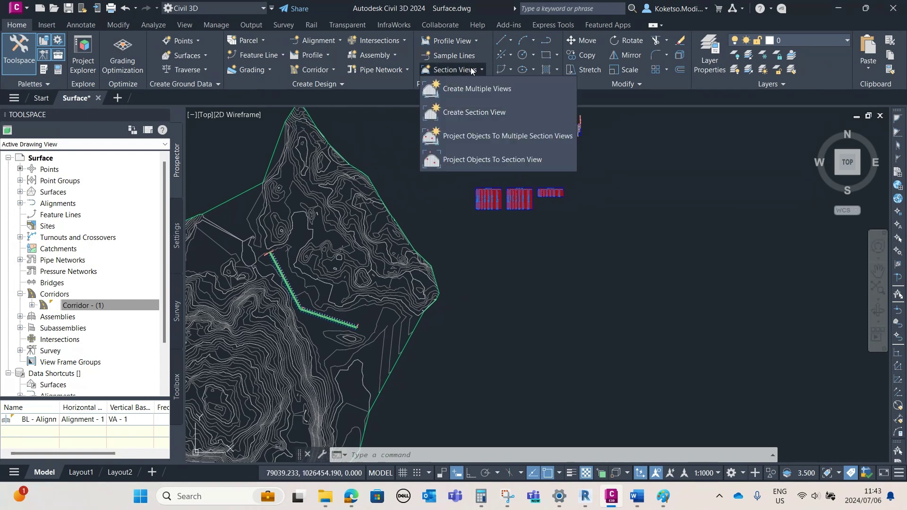
{"action": "left_click", "coordinate": [460, 92]}
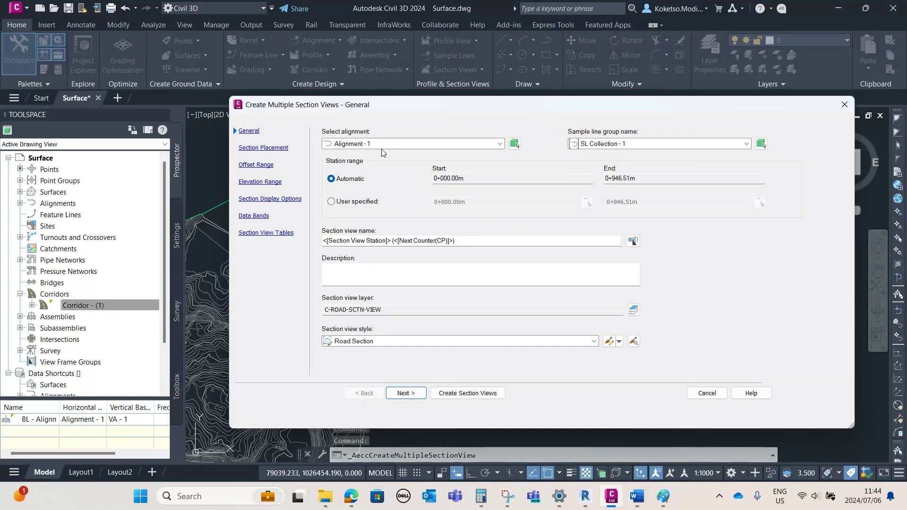
{"action": "left_click_drag", "start_coordinate": [457, 241], "coordinate": [288, 242]}
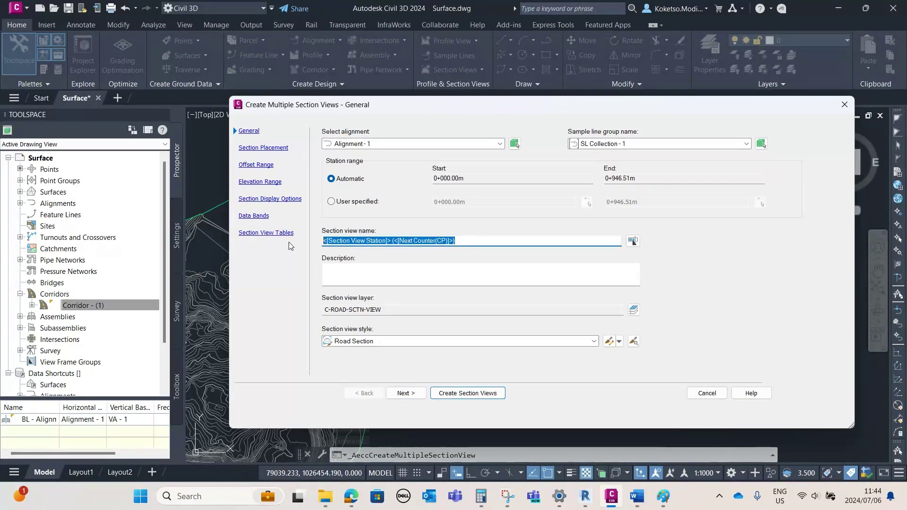
{"action": "type", "text": "V"}
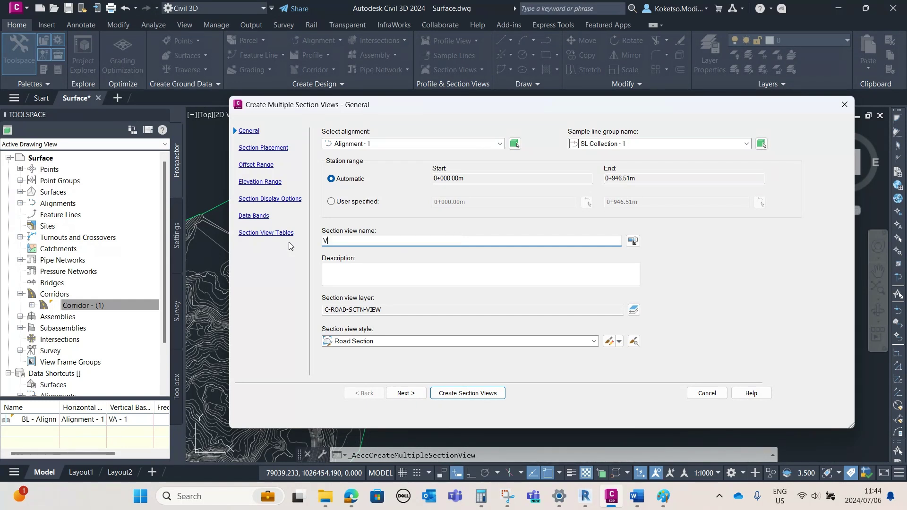
{"action": "type", "text": "IEWS-1"}
{"action": "left_click", "coordinate": [597, 144]}
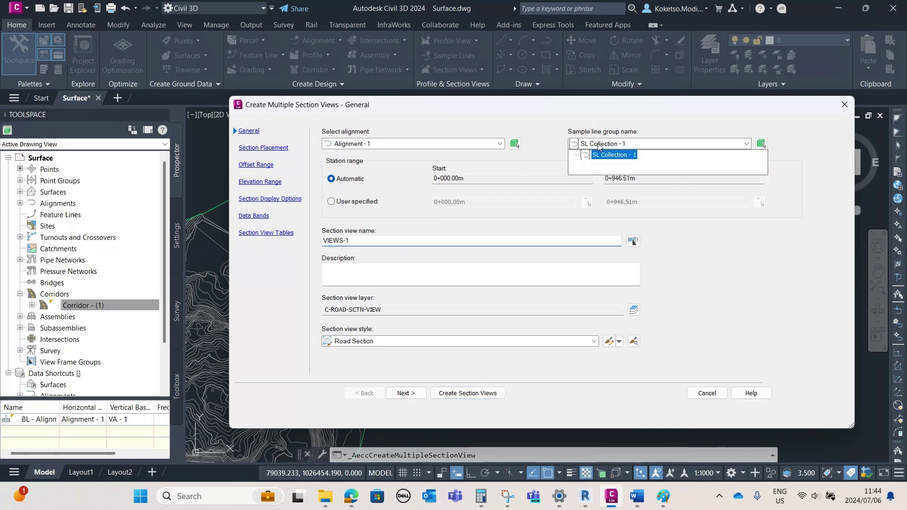
{"action": "left_click", "coordinate": [604, 144]}
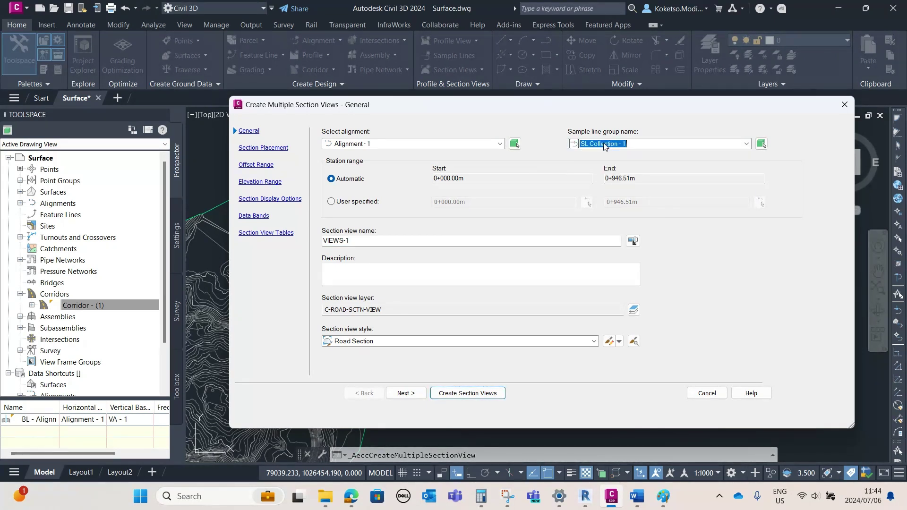
Keep the Production placement, automatic offset range, default section display and Offsets Only data bands located at the bottom of the section views.
{"action": "left_click", "coordinate": [406, 393]}
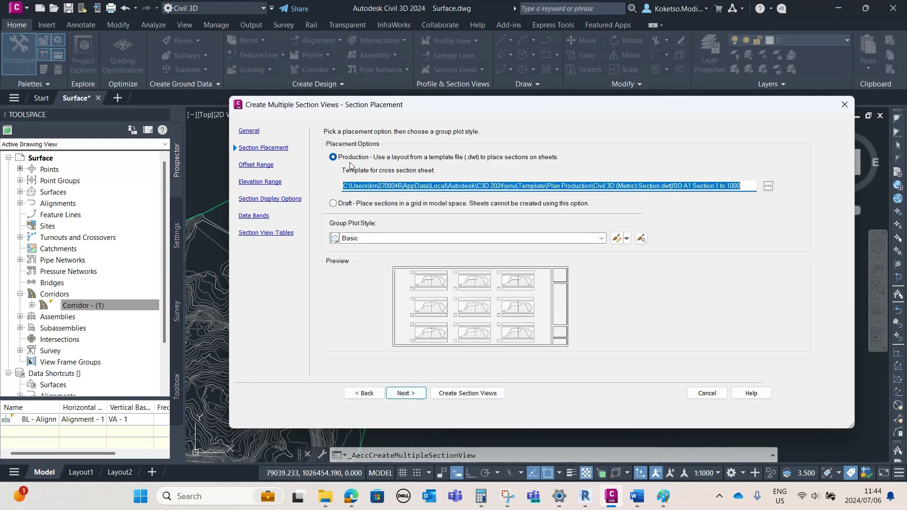
{"action": "left_click", "coordinate": [405, 394]}
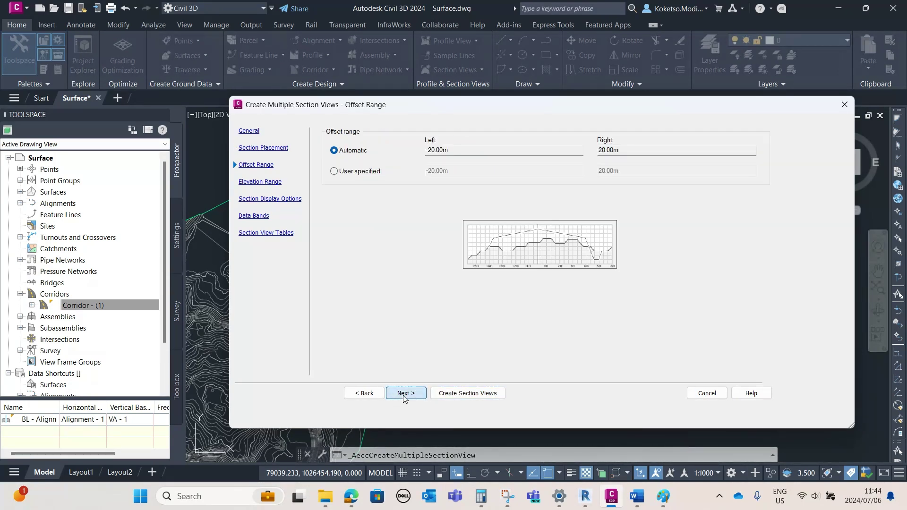
{"action": "left_click", "coordinate": [404, 393]}
{"action": "left_click", "coordinate": [405, 394]}
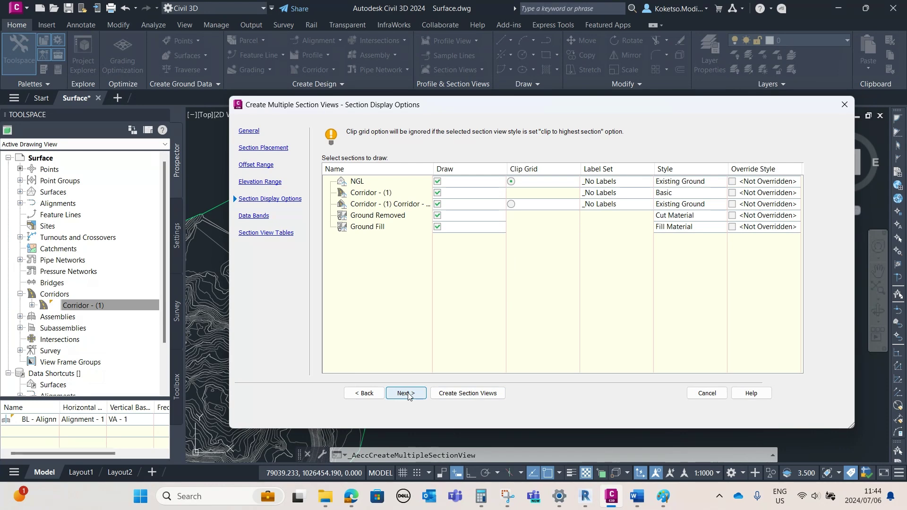
{"action": "left_click", "coordinate": [407, 394]}
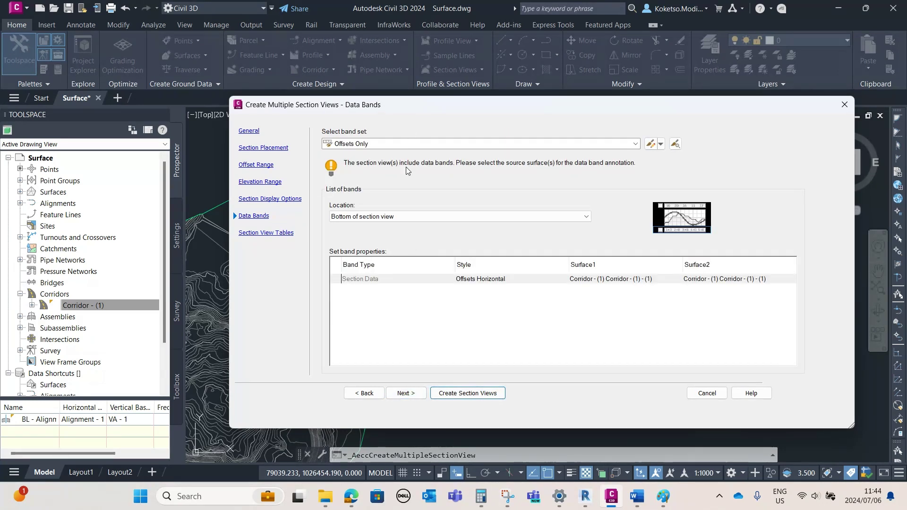
{"action": "left_click", "coordinate": [395, 216]}
{"action": "left_click", "coordinate": [395, 216]}
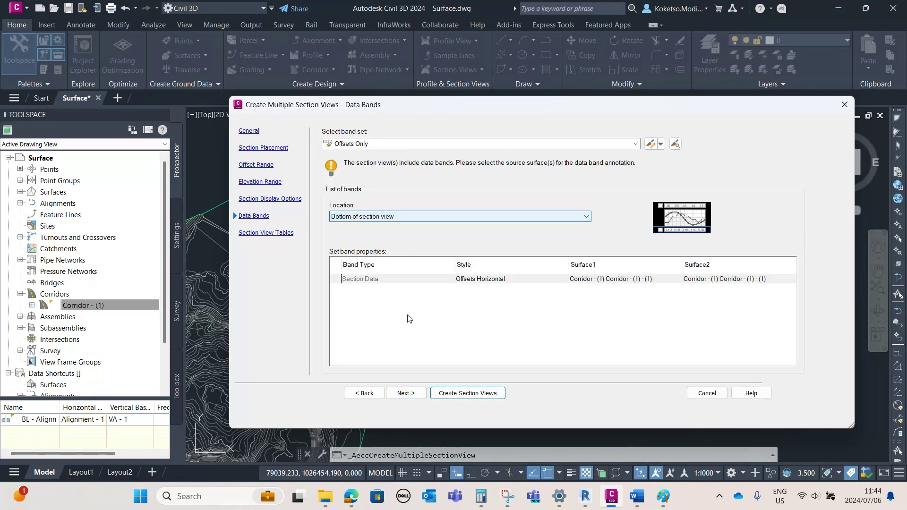
{"action": "left_click", "coordinate": [405, 393]}
Add a Total Volume table in the Basic style and place the section views below the existing volume tables.
{"action": "left_click", "coordinate": [387, 165]}
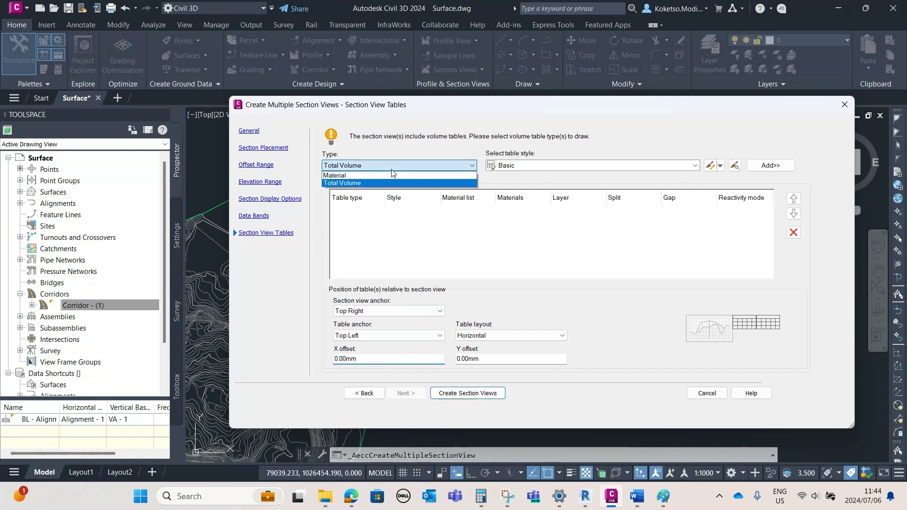
{"action": "left_click", "coordinate": [349, 174]}
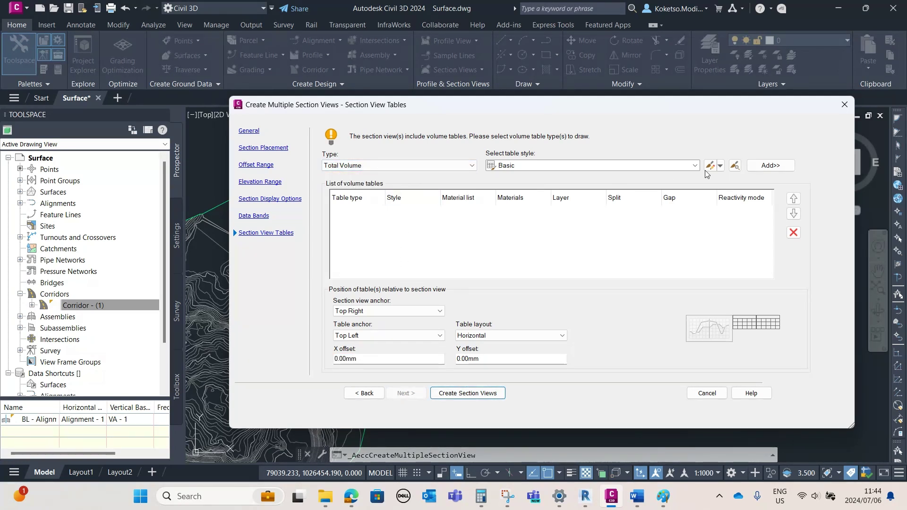
{"action": "left_click", "coordinate": [770, 165]}
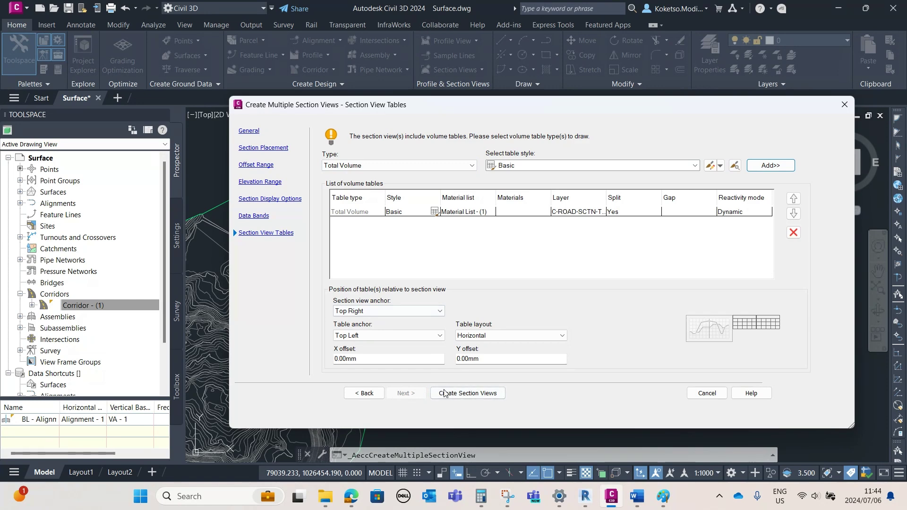
{"action": "left_click", "coordinate": [468, 393]}
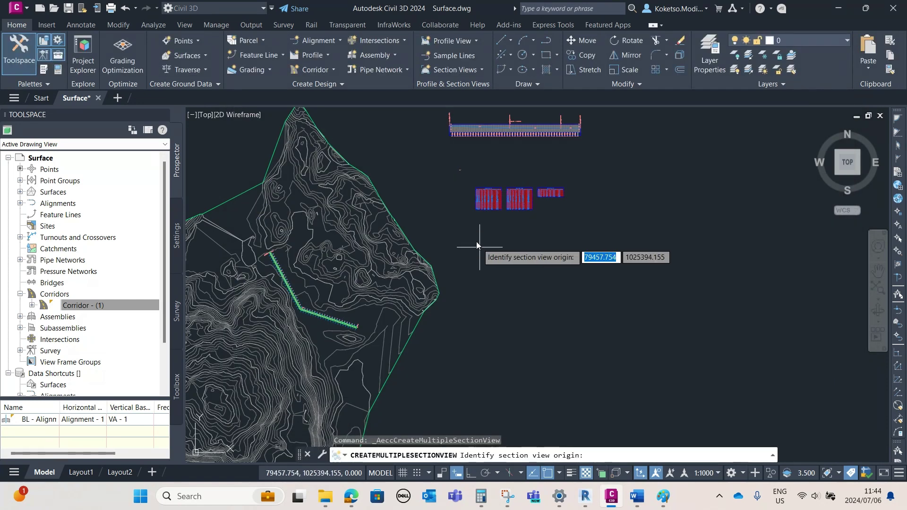
{"action": "left_click", "coordinate": [489, 282]}
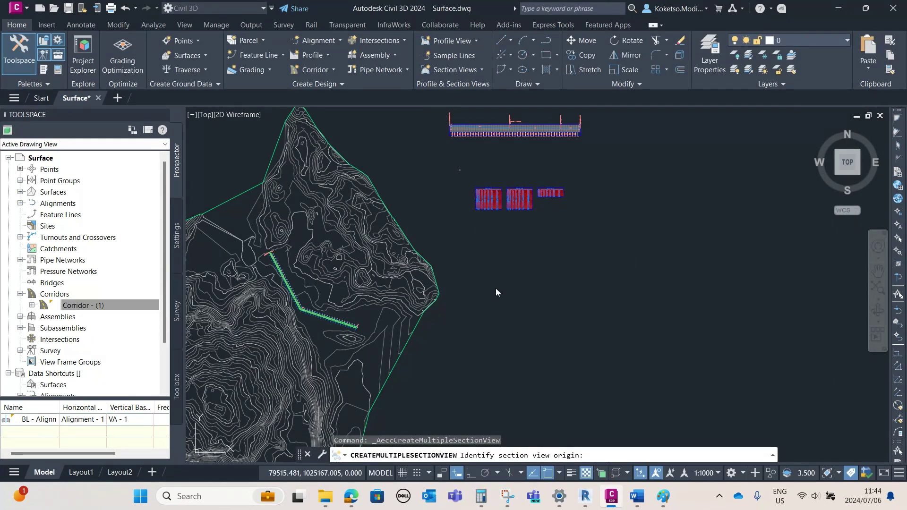
Undo the creation of the multiple section views.
{"action": "scroll", "coordinate": [512, 217], "scroll_direction": "up", "scroll_amount": 3}
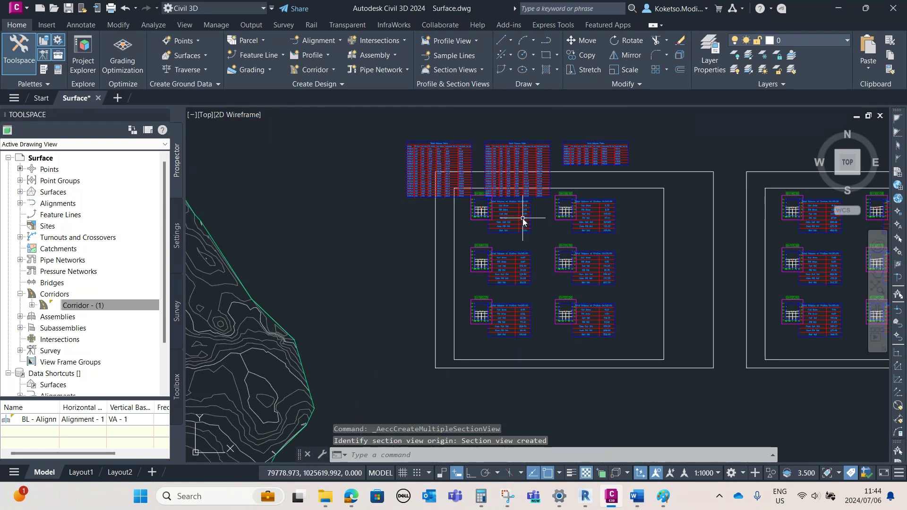
{"action": "key", "text": "ctrl+z"}
{"action": "scroll", "coordinate": [485, 222], "scroll_direction": "down", "scroll_amount": 5}
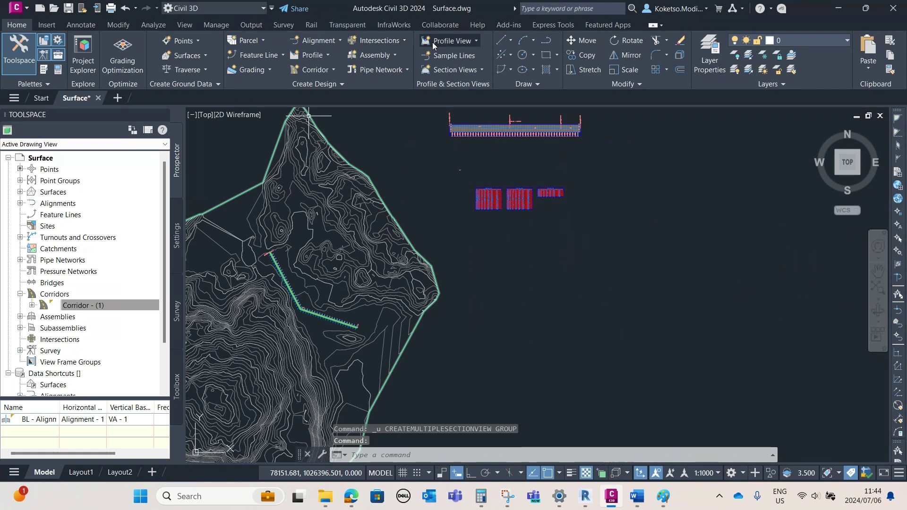
Set up multiple section views along Alignment - 1 named VIEWS - 1, keeping the default placement, range, display and data band settings.
{"action": "left_click", "coordinate": [465, 70]}
{"action": "left_click", "coordinate": [476, 88]}
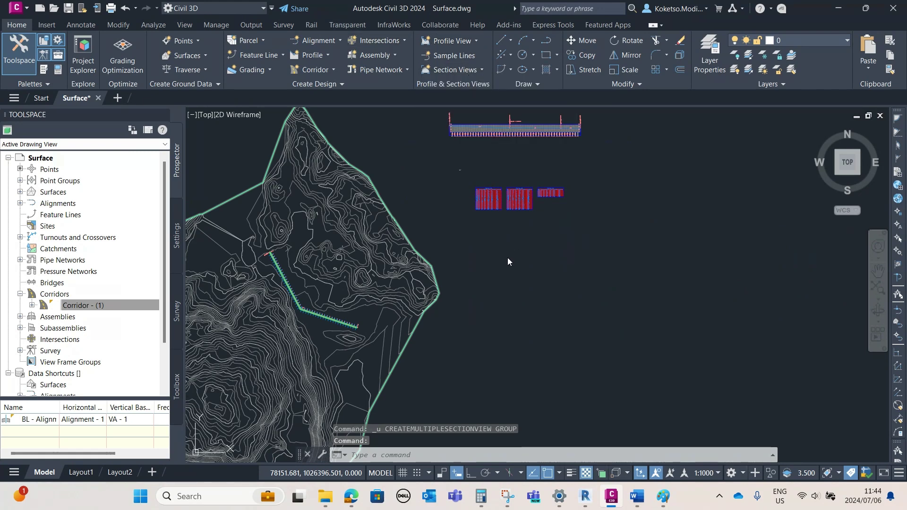
{"action": "left_click_drag", "start_coordinate": [458, 241], "coordinate": [221, 240]}
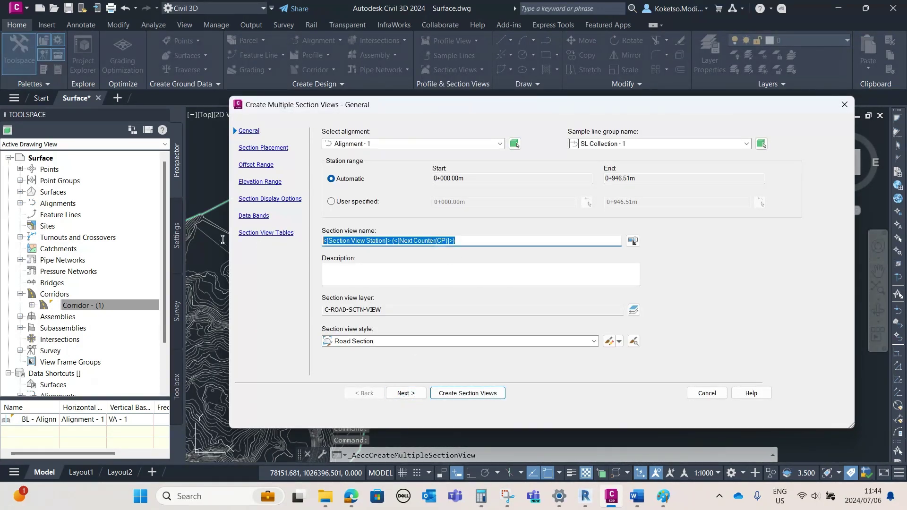
{"action": "type", "text": "VIEWS - 1"}
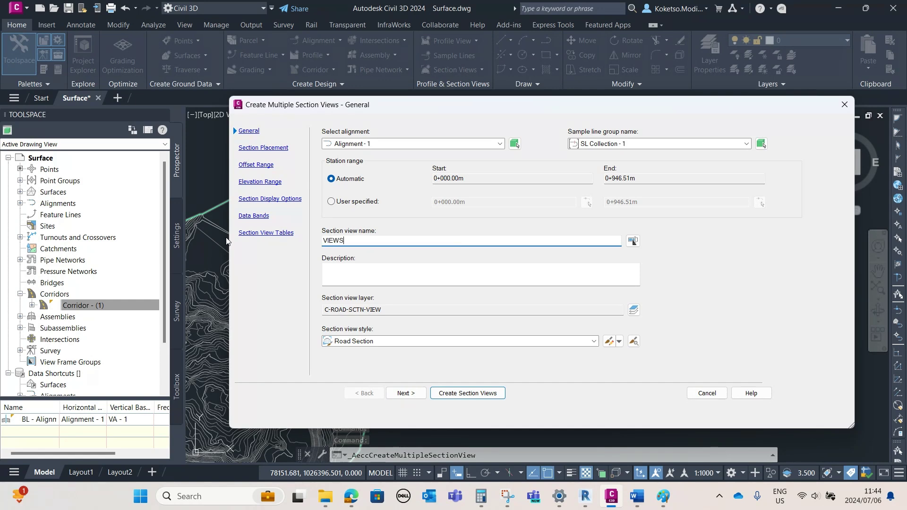
{"action": "left_click", "coordinate": [405, 393]}
{"action": "left_click", "coordinate": [406, 393]}
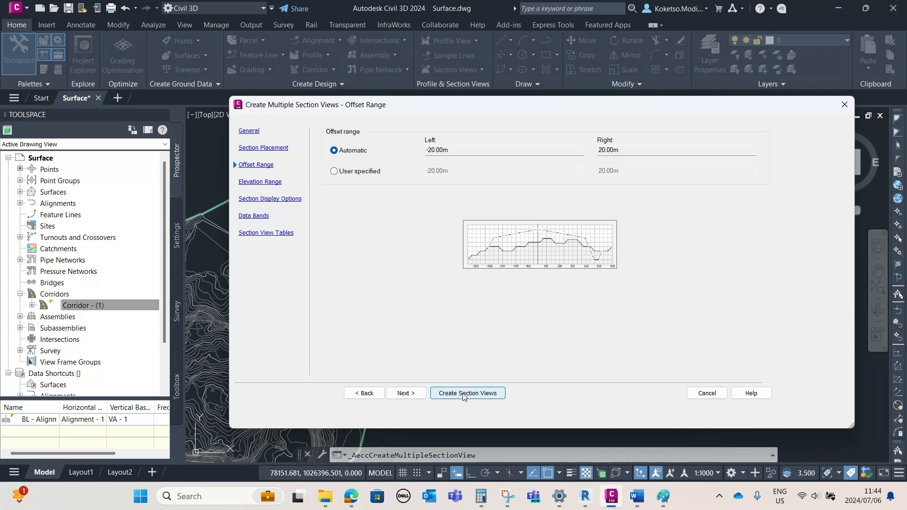
{"action": "left_click", "coordinate": [405, 393]}
{"action": "left_click", "coordinate": [406, 392]}
{"action": "left_click", "coordinate": [405, 392]}
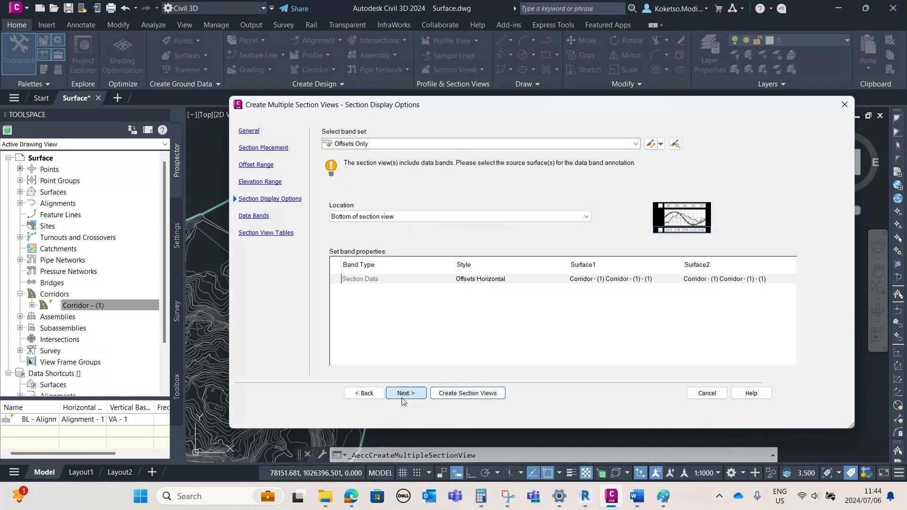
{"action": "left_click", "coordinate": [405, 393]}
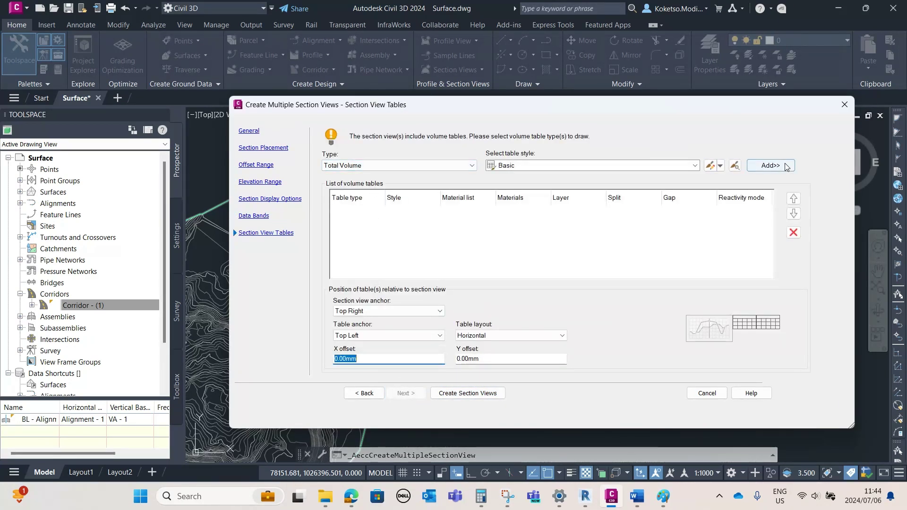
Add a Total Volume table in the Basic style and place the section views in the empty area below the volume tables.
{"action": "left_click", "coordinate": [770, 165]}
{"action": "left_click", "coordinate": [462, 392]}
{"action": "scroll", "coordinate": [598, 265], "scroll_direction": "down", "scroll_amount": 3}
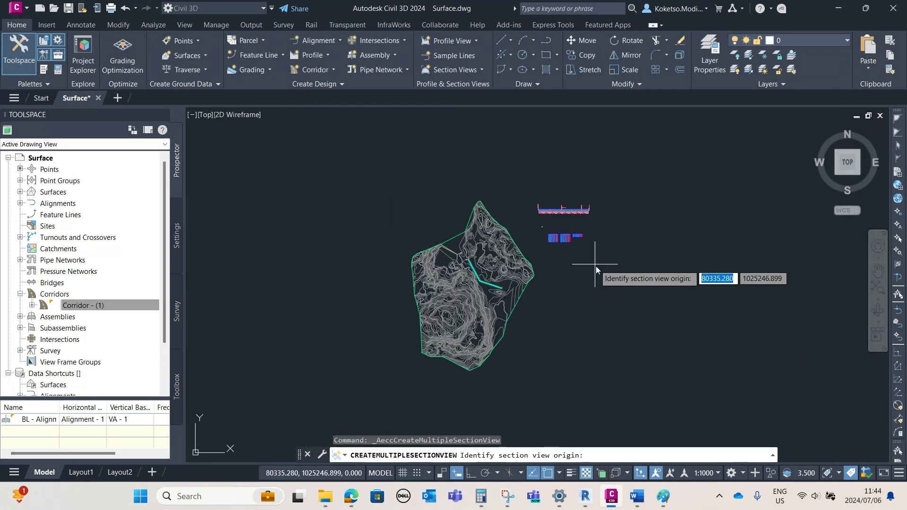
{"action": "left_click", "coordinate": [459, 241]}
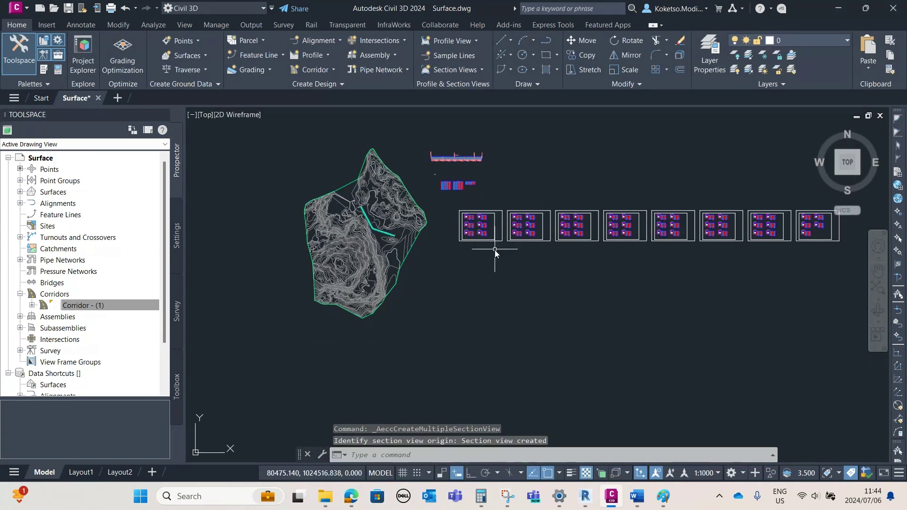
Examine the new section views' cut and fill shading and the total volume table beside each station.
{"action": "scroll", "coordinate": [480, 240], "scroll_direction": "up", "scroll_amount": 5}
{"action": "scroll", "coordinate": [531, 225], "scroll_direction": "up", "scroll_amount": 10}
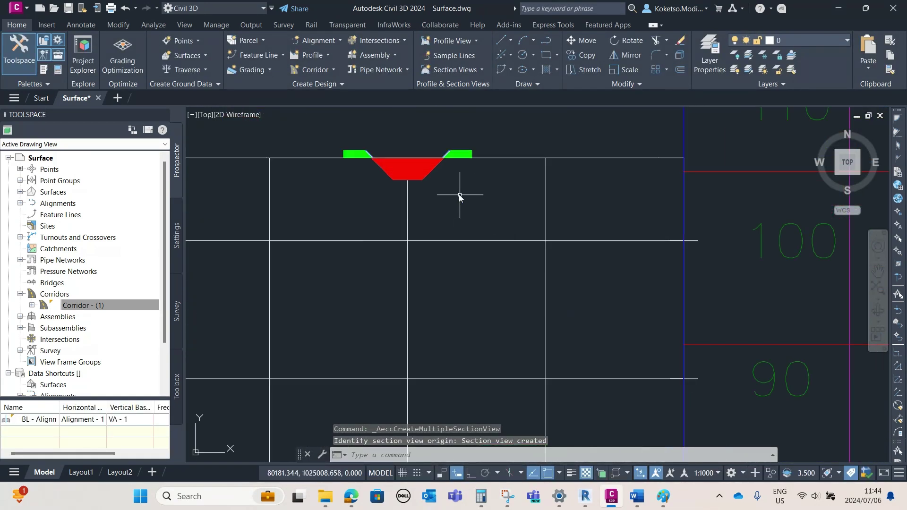
{"action": "scroll", "coordinate": [573, 283], "scroll_direction": "down", "scroll_amount": 2}
{"action": "scroll", "coordinate": [548, 298], "scroll_direction": "down", "scroll_amount": 5}
{"action": "scroll", "coordinate": [451, 241], "scroll_direction": "up", "scroll_amount": 8}
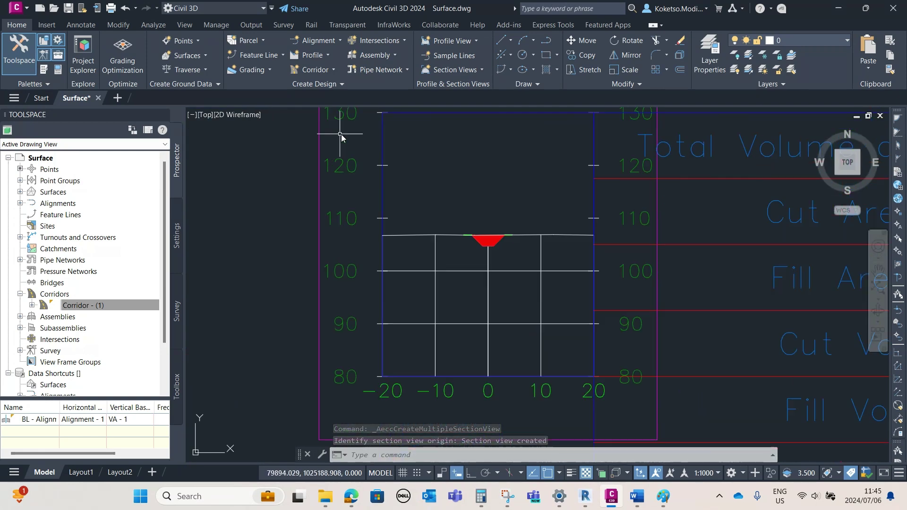
{"action": "scroll", "coordinate": [451, 241], "scroll_direction": "down", "scroll_amount": 3}
{"action": "scroll", "coordinate": [559, 239], "scroll_direction": "down", "scroll_amount": 3}
{"action": "scroll", "coordinate": [593, 248], "scroll_direction": "up", "scroll_amount": 4}
{"action": "scroll", "coordinate": [516, 239], "scroll_direction": "down", "scroll_amount": 6}
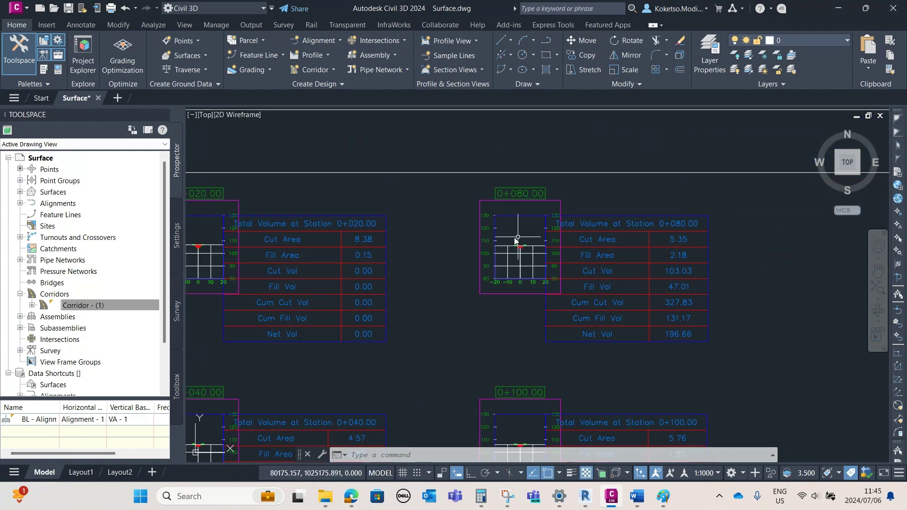
{"action": "left_click", "coordinate": [154, 25]}
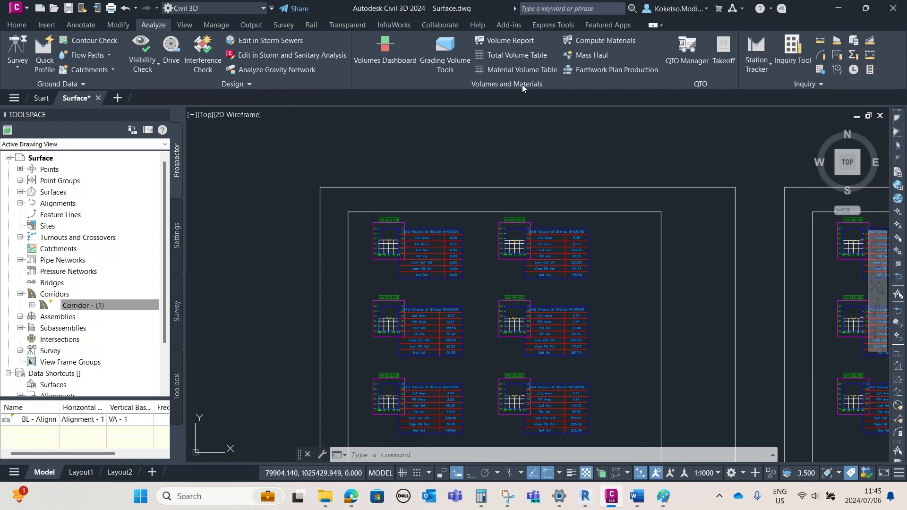
{"action": "left_click", "coordinate": [508, 71]}
{"action": "left_click", "coordinate": [509, 71]}
{"action": "left_click", "coordinate": [541, 70]}
{"action": "left_click", "coordinate": [522, 58]}
{"action": "left_click", "coordinate": [541, 73]}
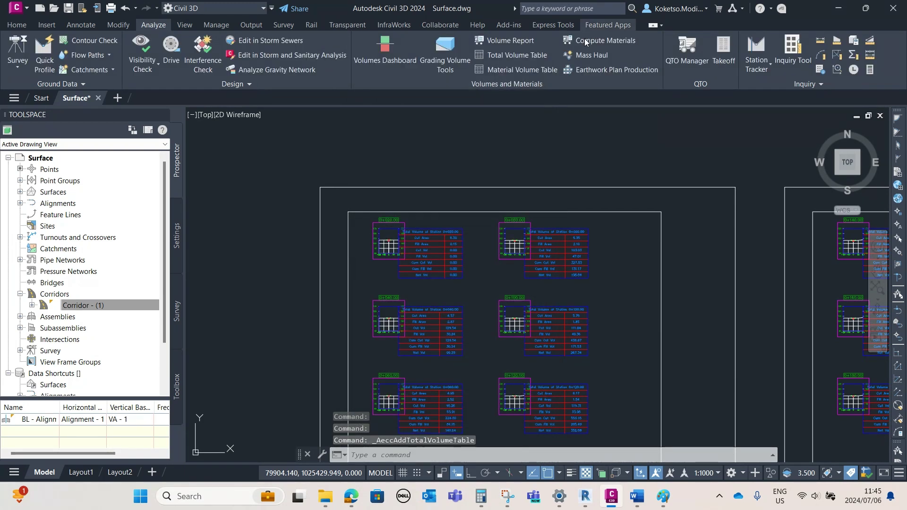
Open the material list of SL Collection - 1 on Alignment - 1 and check the Ground Removed material's section style.
{"action": "left_click", "coordinate": [596, 40]}
{"action": "left_click", "coordinate": [416, 278]}
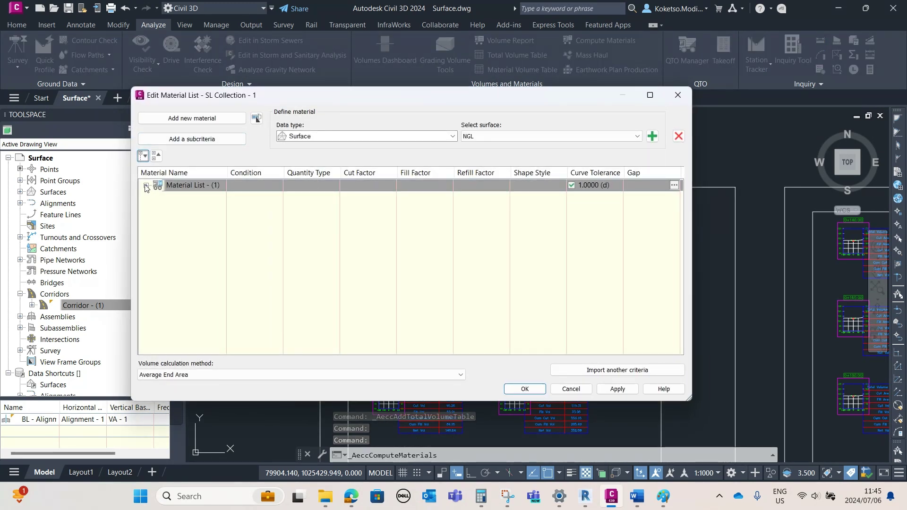
{"action": "double_click", "coordinate": [548, 198]}
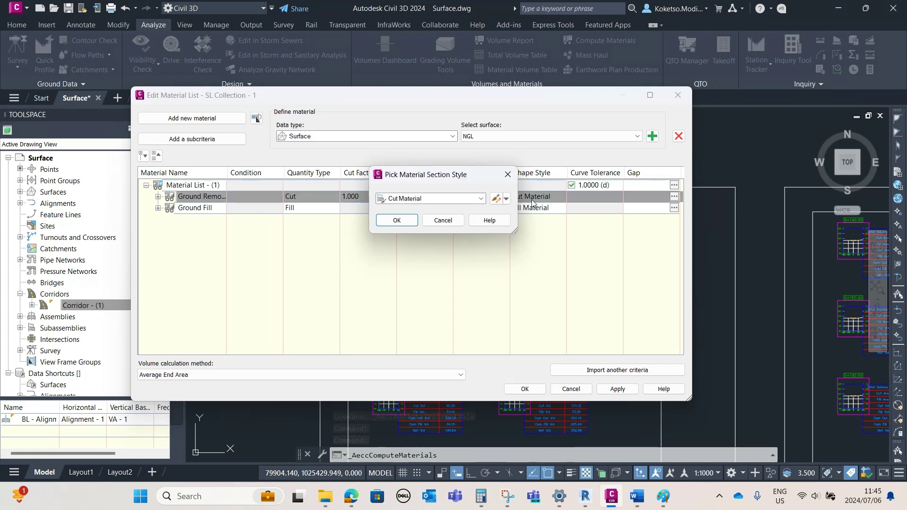
{"action": "left_click", "coordinate": [442, 199]}
{"action": "left_click", "coordinate": [443, 201]}
{"action": "key", "text": "Return"}
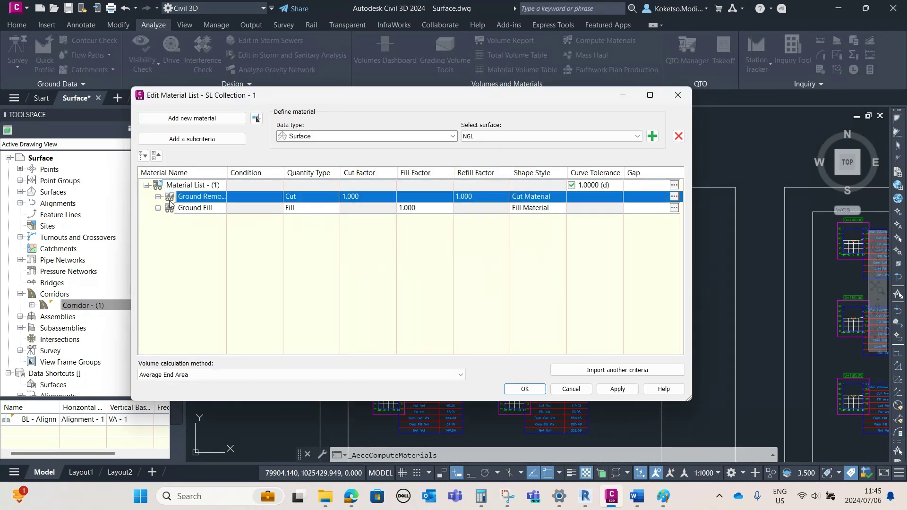
Inspect the surface conditions of the Ground Removed and Ground Fill materials and the data type, closing the material list.
{"action": "left_click", "coordinate": [158, 196]}
{"action": "left_click", "coordinate": [158, 231]}
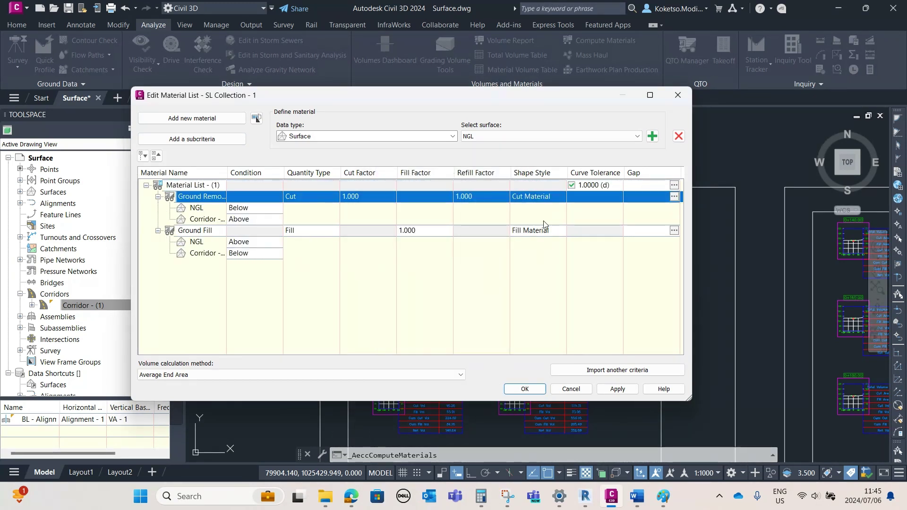
{"action": "left_click", "coordinate": [356, 137]}
{"action": "left_click", "coordinate": [361, 137]}
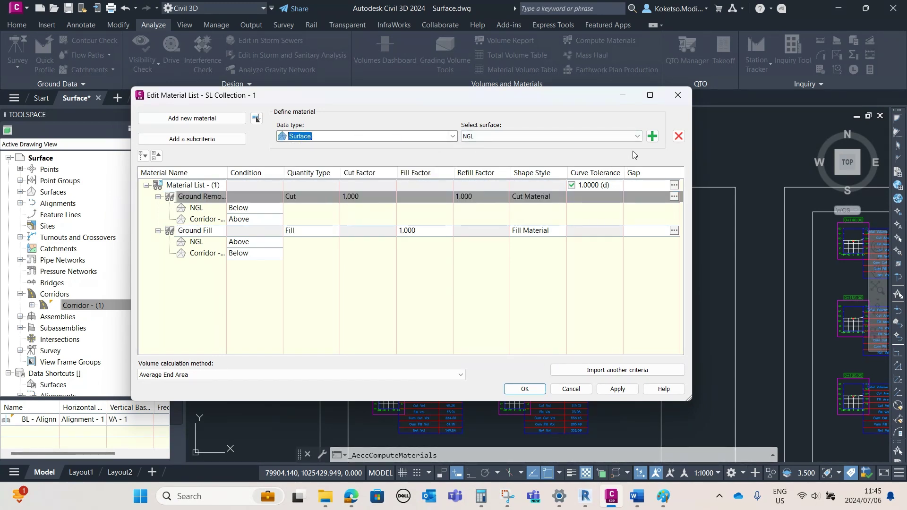
{"action": "key", "text": "Return"}
Examine the channel sections and cut and fill materials in the section views at stations 0+020.00 and 0+400.00.
{"action": "scroll", "coordinate": [387, 246], "scroll_direction": "up", "scroll_amount": 6}
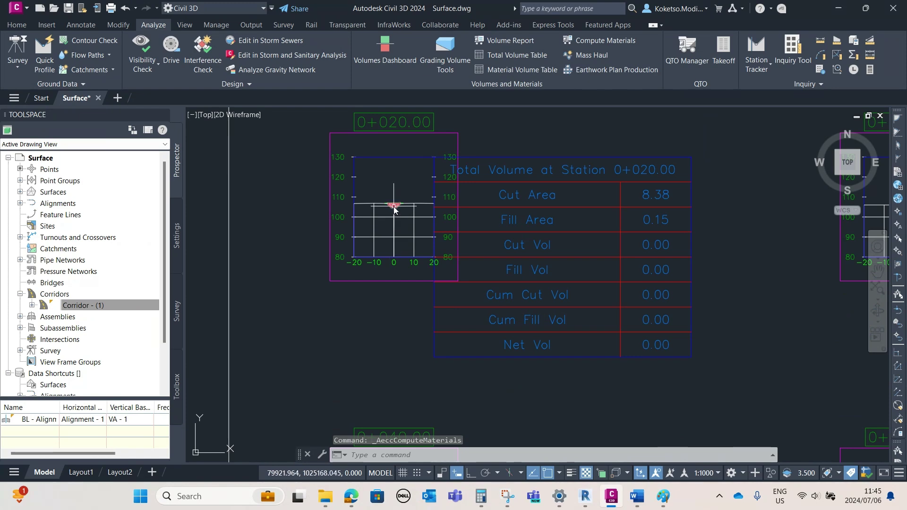
{"action": "scroll", "coordinate": [395, 204], "scroll_direction": "down", "scroll_amount": 6}
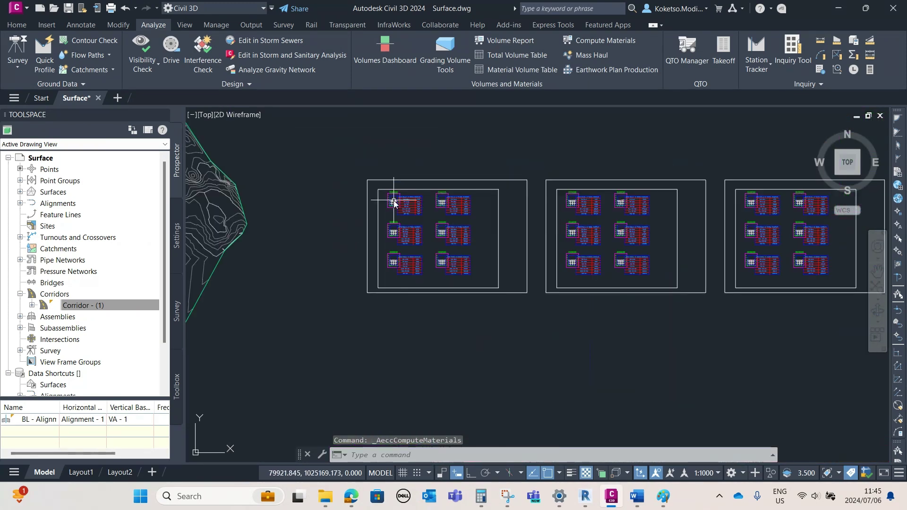
{"action": "scroll", "coordinate": [661, 231], "scroll_direction": "down", "scroll_amount": 2}
{"action": "scroll", "coordinate": [668, 228], "scroll_direction": "up", "scroll_amount": 10}
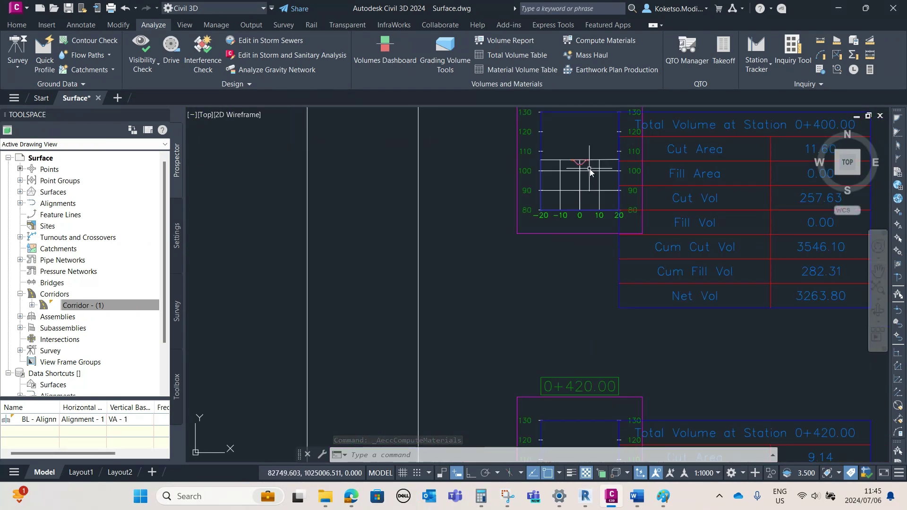
{"action": "scroll", "coordinate": [500, 176], "scroll_direction": "up", "scroll_amount": 8}
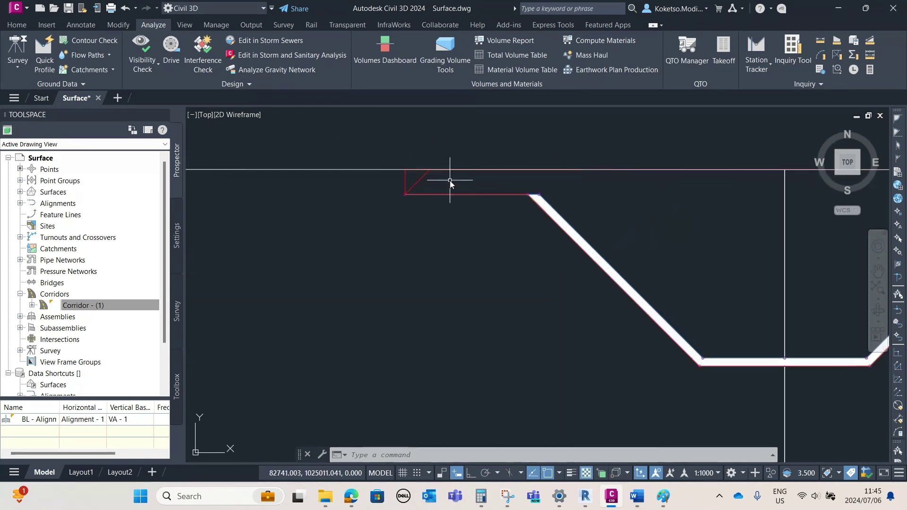
{"action": "left_click", "coordinate": [420, 180]}
{"action": "scroll", "coordinate": [420, 179], "scroll_direction": "down", "scroll_amount": 10}
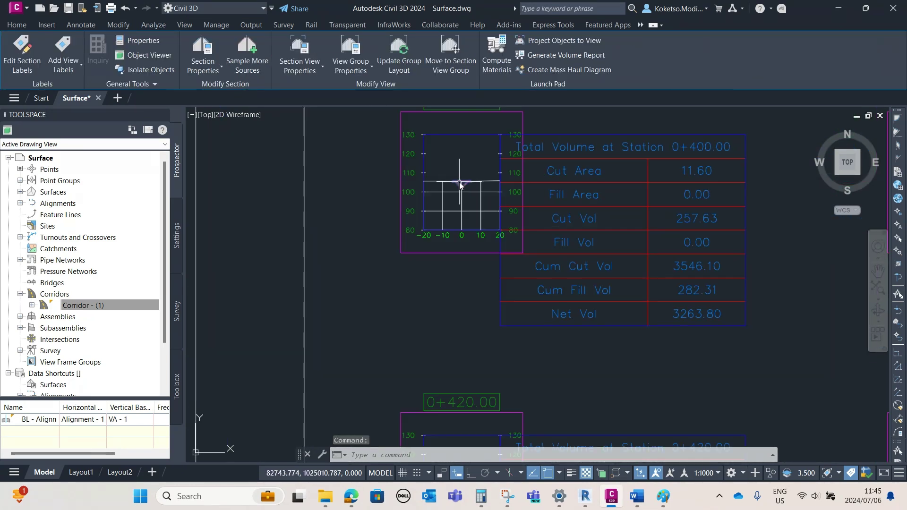
{"action": "key", "text": "Escape"}
Compare the red cut and green fill shading around the channel in section views further along the alignment.
{"action": "middle_click_drag", "start_coordinate": [673, 224], "coordinate": [415, 211]}
{"action": "scroll", "coordinate": [486, 203], "scroll_direction": "up", "scroll_amount": 12}
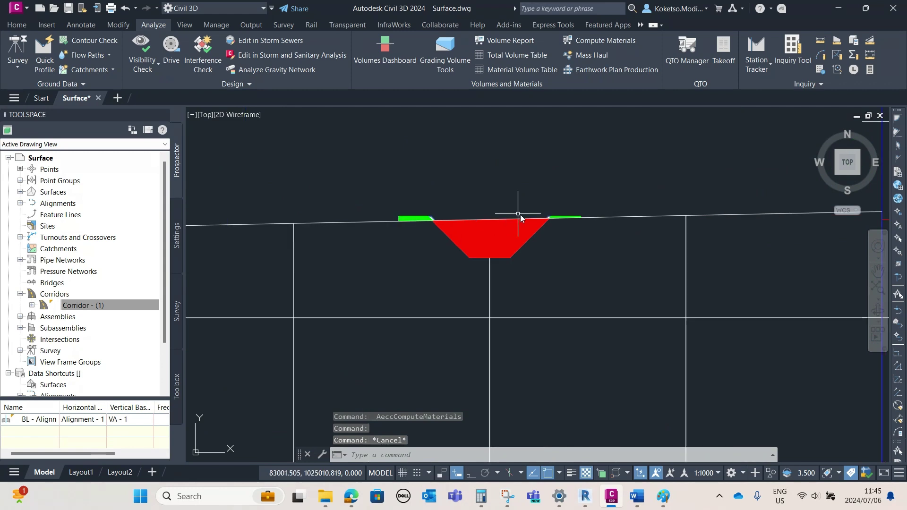
{"action": "scroll", "coordinate": [547, 224], "scroll_direction": "down", "scroll_amount": 7}
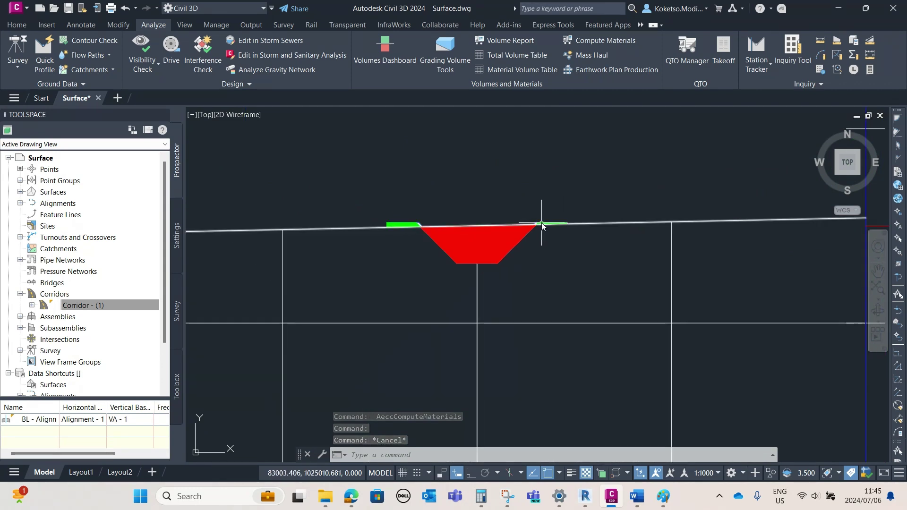
{"action": "scroll", "coordinate": [625, 236], "scroll_direction": "down", "scroll_amount": 8}
{"action": "scroll", "coordinate": [626, 177], "scroll_direction": "up", "scroll_amount": 8}
{"action": "middle_click_drag", "start_coordinate": [694, 205], "coordinate": [545, 276]}
{"action": "scroll", "coordinate": [432, 181], "scroll_direction": "up", "scroll_amount": 10}
{"action": "left_click", "coordinate": [433, 178]}
{"action": "key", "text": "Escape"}
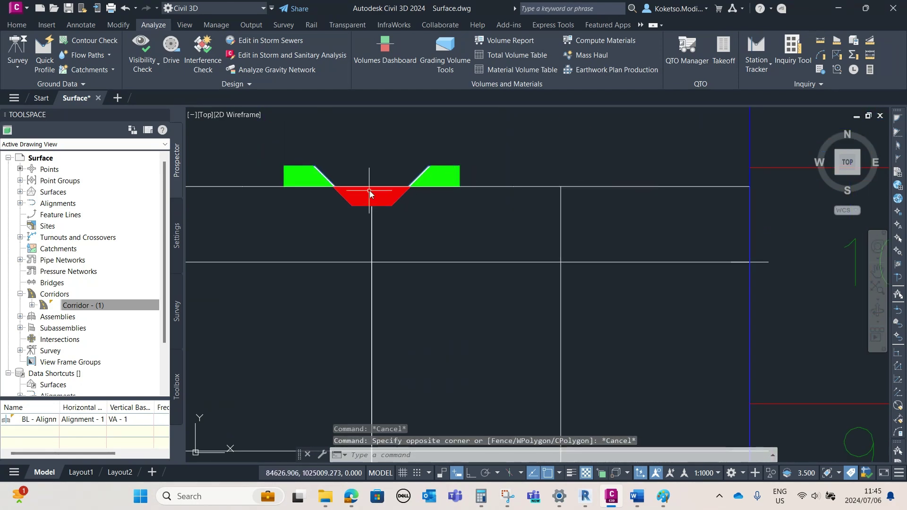
{"action": "scroll", "coordinate": [369, 191], "scroll_direction": "down", "scroll_amount": 10}
{"action": "scroll", "coordinate": [537, 282], "scroll_direction": "up", "scroll_amount": 3}
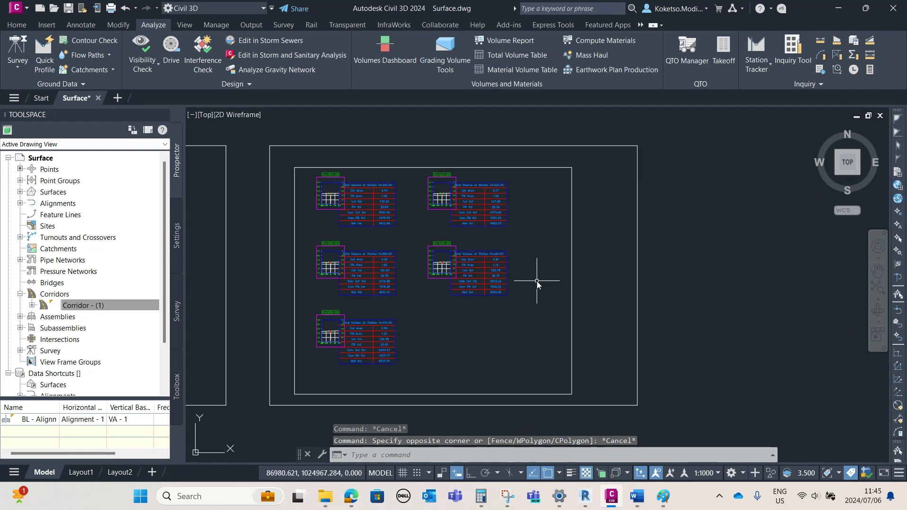
Review the overall drawing, comparing the surface with its corridor, the profile view, the total volume tables and the section view sheets.
{"action": "scroll", "coordinate": [537, 282], "scroll_direction": "down", "scroll_amount": 5}
{"action": "scroll", "coordinate": [425, 283], "scroll_direction": "down", "scroll_amount": 3}
{"action": "scroll", "coordinate": [420, 285], "scroll_direction": "up", "scroll_amount": 2}
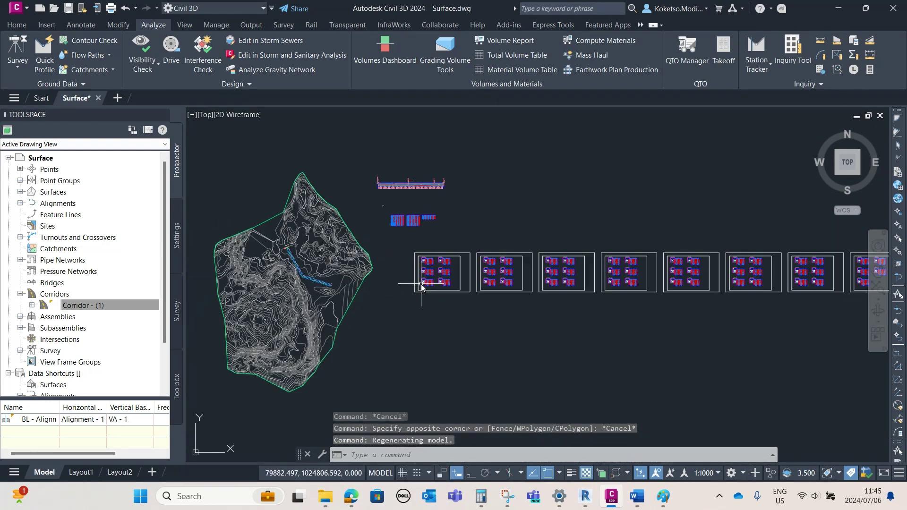
{"action": "middle_click_drag", "start_coordinate": [419, 279], "coordinate": [425, 285]}
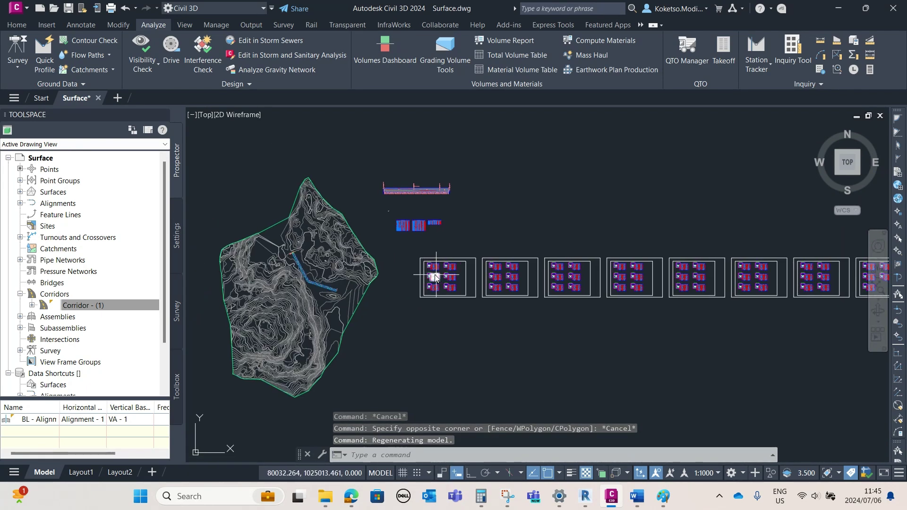
{"action": "scroll", "coordinate": [412, 251], "scroll_direction": "up", "scroll_amount": 2}
{"action": "middle_click_drag", "start_coordinate": [411, 253], "coordinate": [464, 255]}
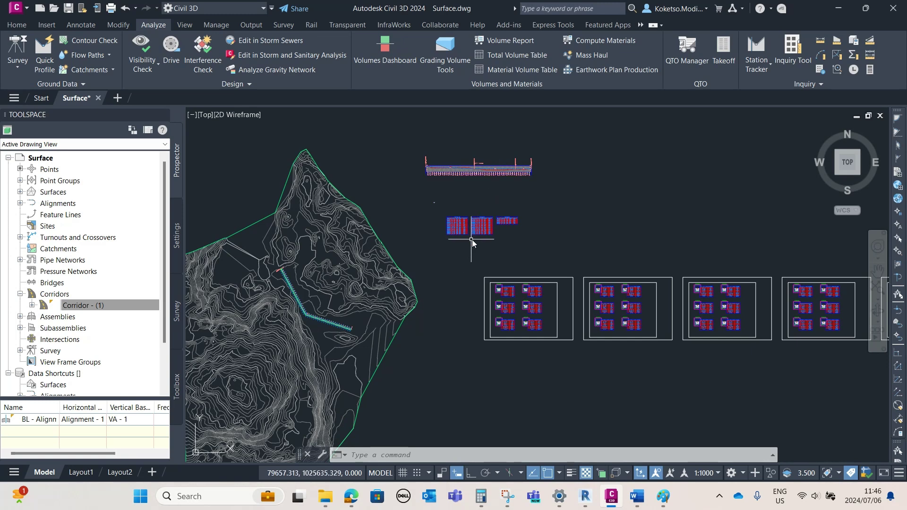
{"action": "scroll", "coordinate": [453, 227], "scroll_direction": "up", "scroll_amount": 2}
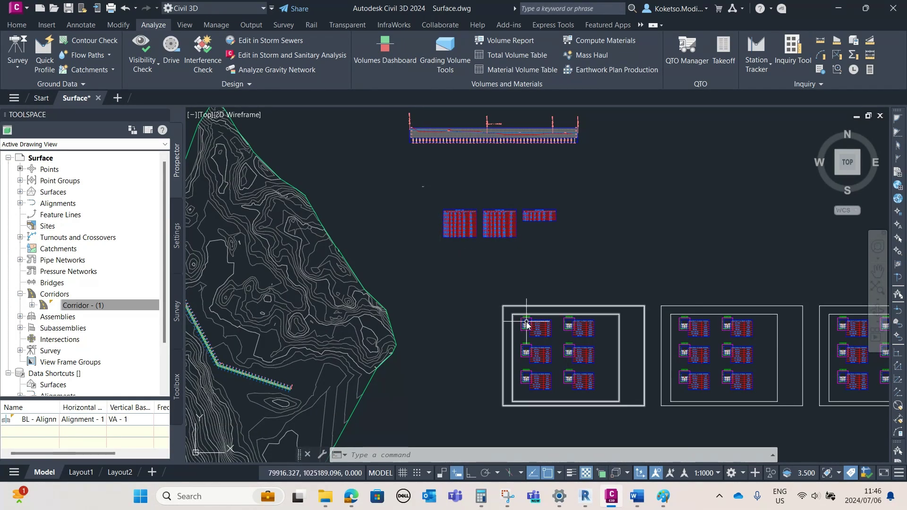
{"action": "scroll", "coordinate": [524, 326], "scroll_direction": "up", "scroll_amount": 4}
{"action": "middle_click_drag", "start_coordinate": [529, 344], "coordinate": [493, 372]}
{"action": "scroll", "coordinate": [445, 271], "scroll_direction": "up", "scroll_amount": 5}
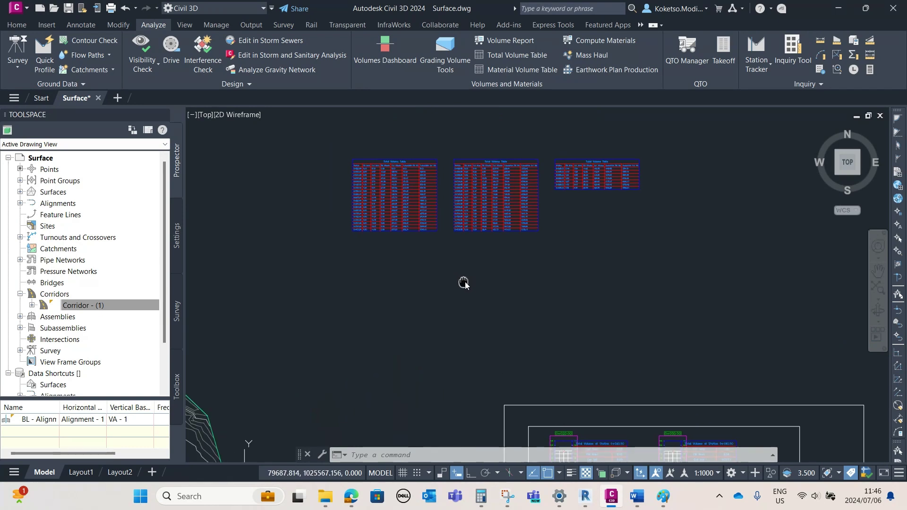
{"action": "scroll", "coordinate": [384, 182], "scroll_direction": "down", "scroll_amount": 6}
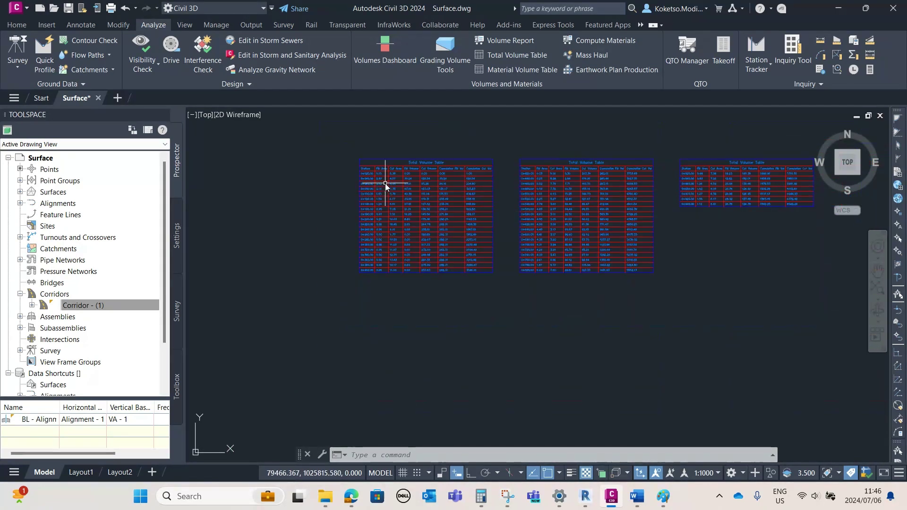
{"action": "scroll", "coordinate": [467, 299], "scroll_direction": "up", "scroll_amount": 4}
{"action": "scroll", "coordinate": [466, 299], "scroll_direction": "down", "scroll_amount": 1}
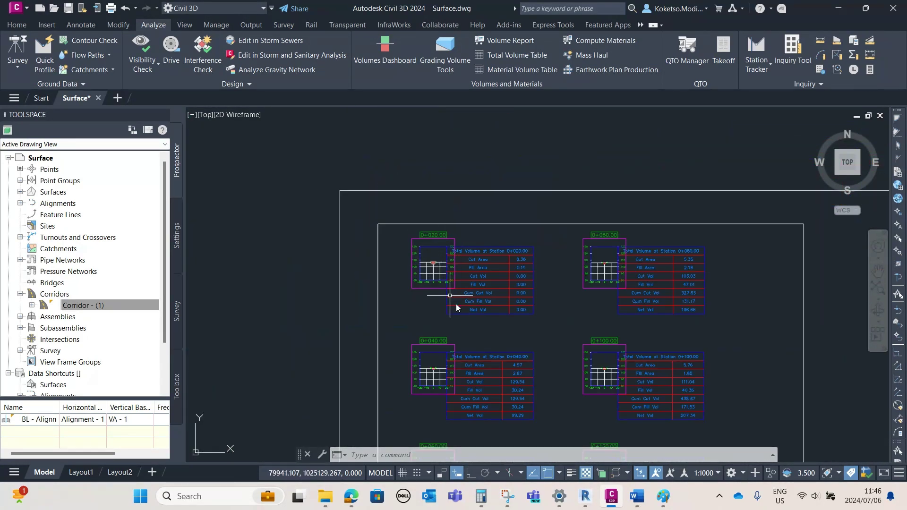
{"action": "scroll", "coordinate": [460, 302], "scroll_direction": "down", "scroll_amount": 4}
{"action": "scroll", "coordinate": [411, 212], "scroll_direction": "up", "scroll_amount": 3}
{"action": "scroll", "coordinate": [429, 298], "scroll_direction": "up", "scroll_amount": 4}
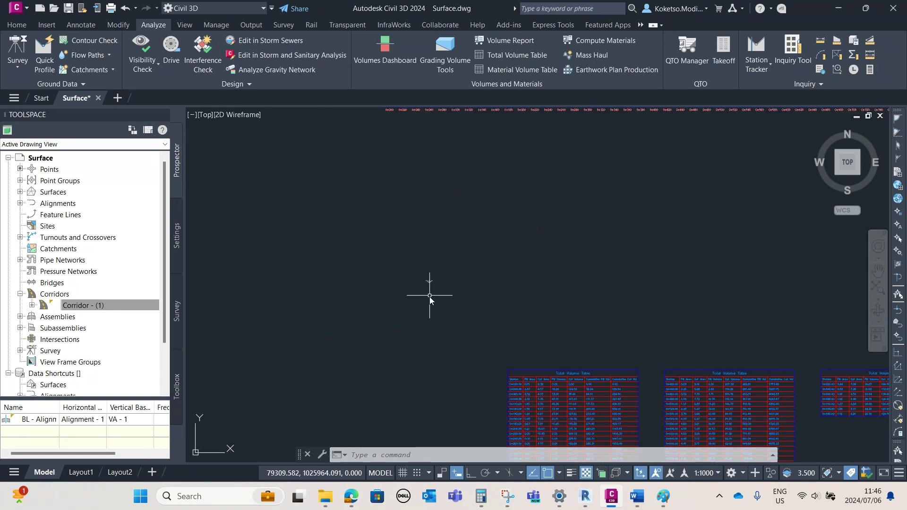
{"action": "scroll", "coordinate": [430, 241], "scroll_direction": "down", "scroll_amount": 5}
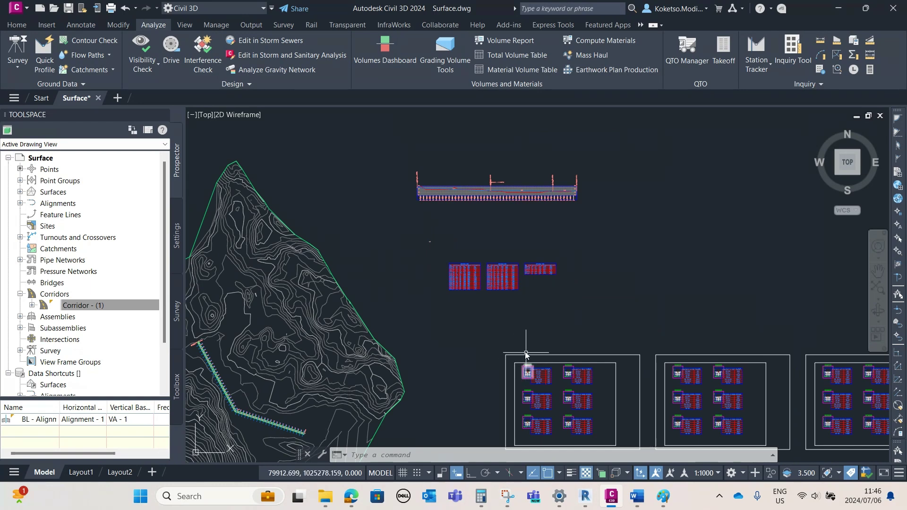
{"action": "scroll", "coordinate": [520, 342], "scroll_direction": "down", "scroll_amount": 3}
{"action": "middle_click_drag", "start_coordinate": [495, 318], "coordinate": [490, 242]}
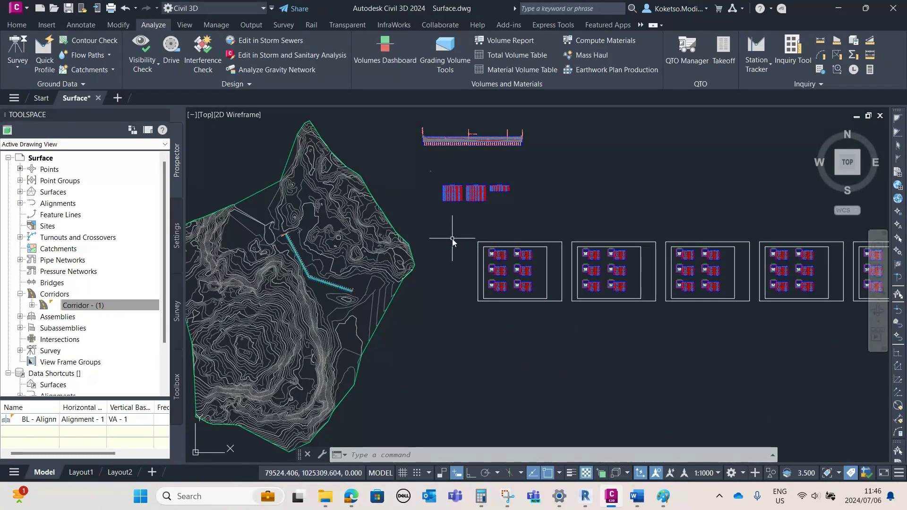
{"action": "middle_click_drag", "start_coordinate": [460, 236], "coordinate": [477, 241]}
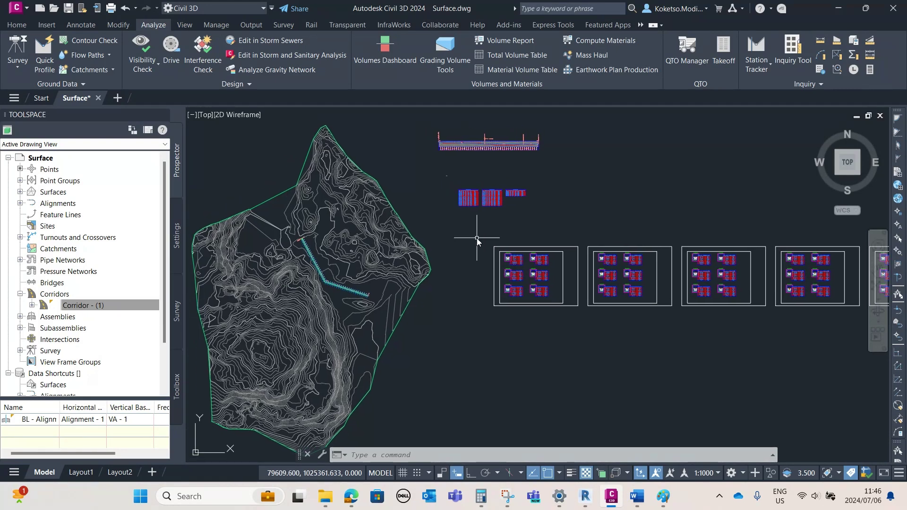